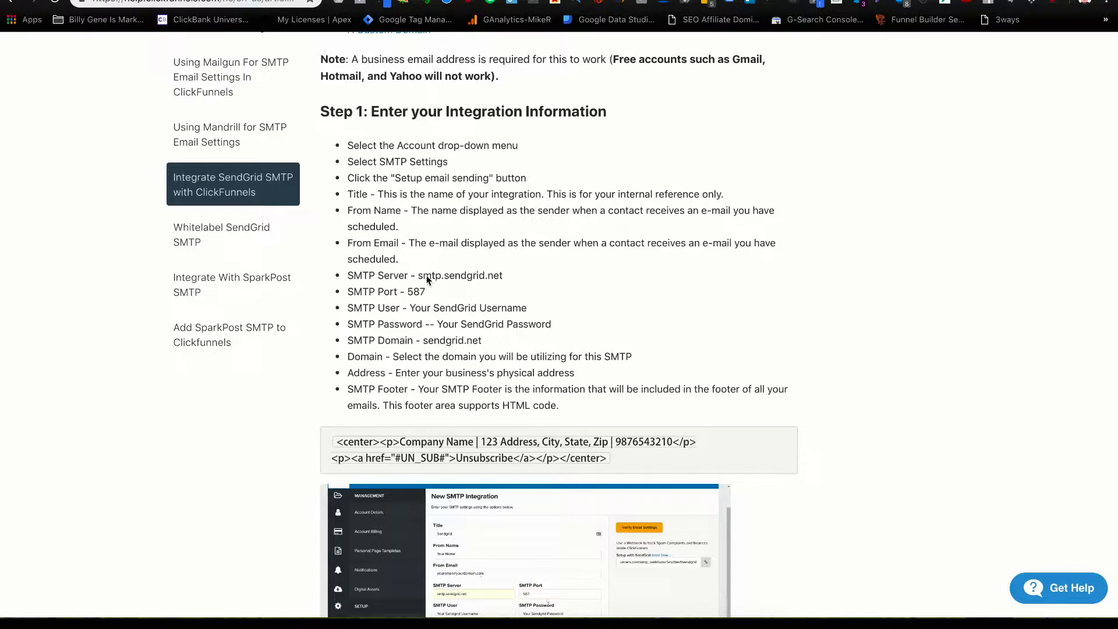
Switch to the SendGrid Mail Settings tab and view its inactive settings.
key("ctrl+Tab")
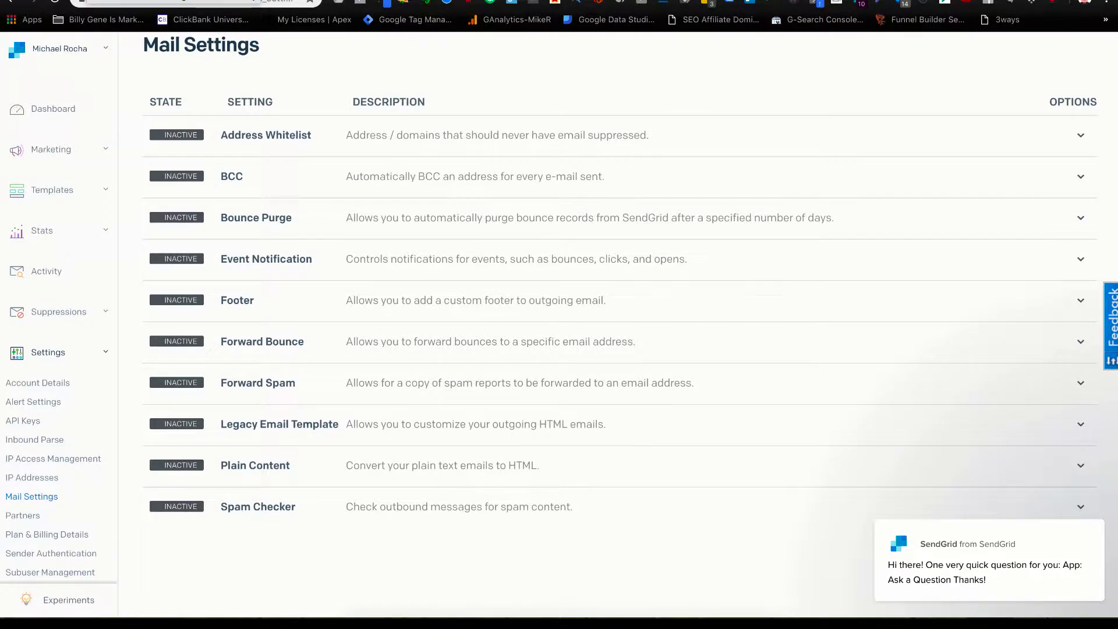
Switch to the ClickFunnels Outgoing SMTP settings tab.
key("ctrl+Tab")
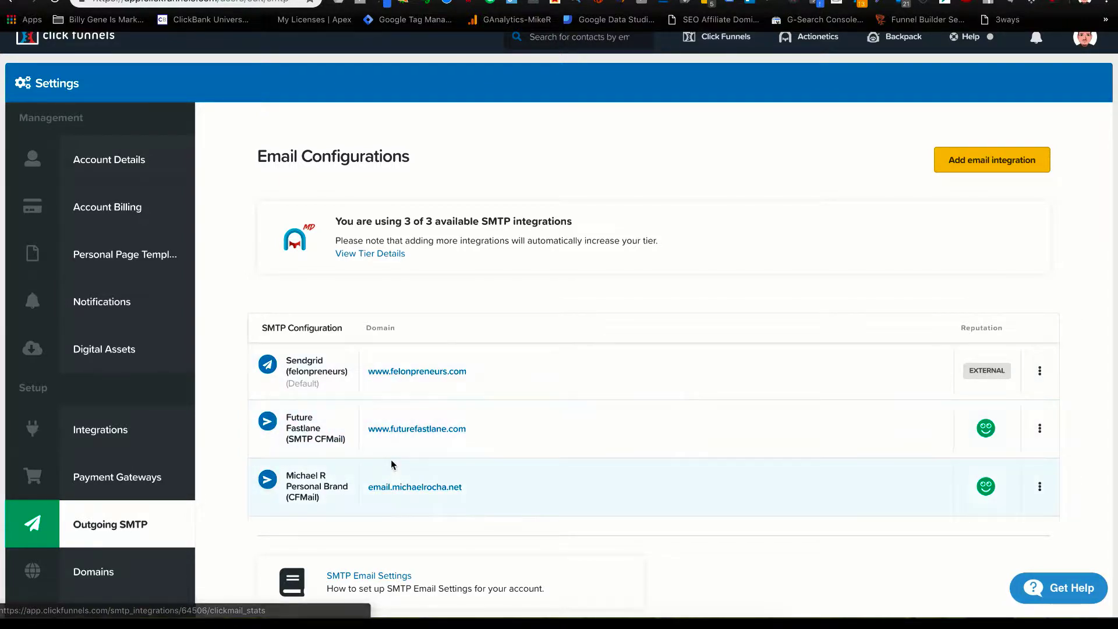
Open the Sendgrid (felonpreneurs) integration and look over its sender, server and domain fields.
left_click(408, 375)
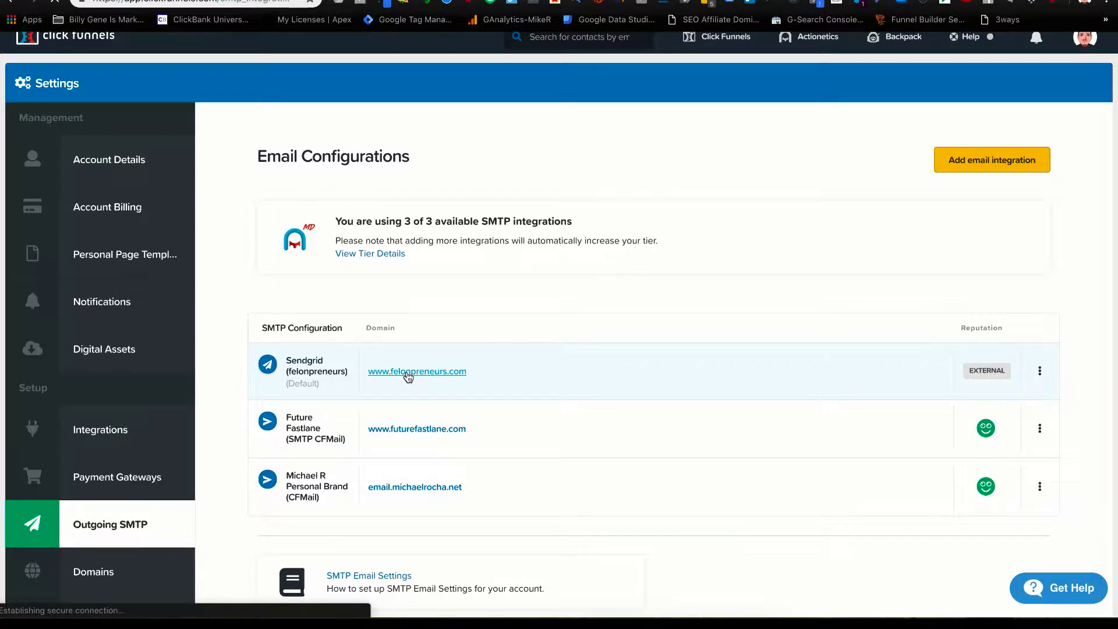
scroll(407, 376, "down", 10)
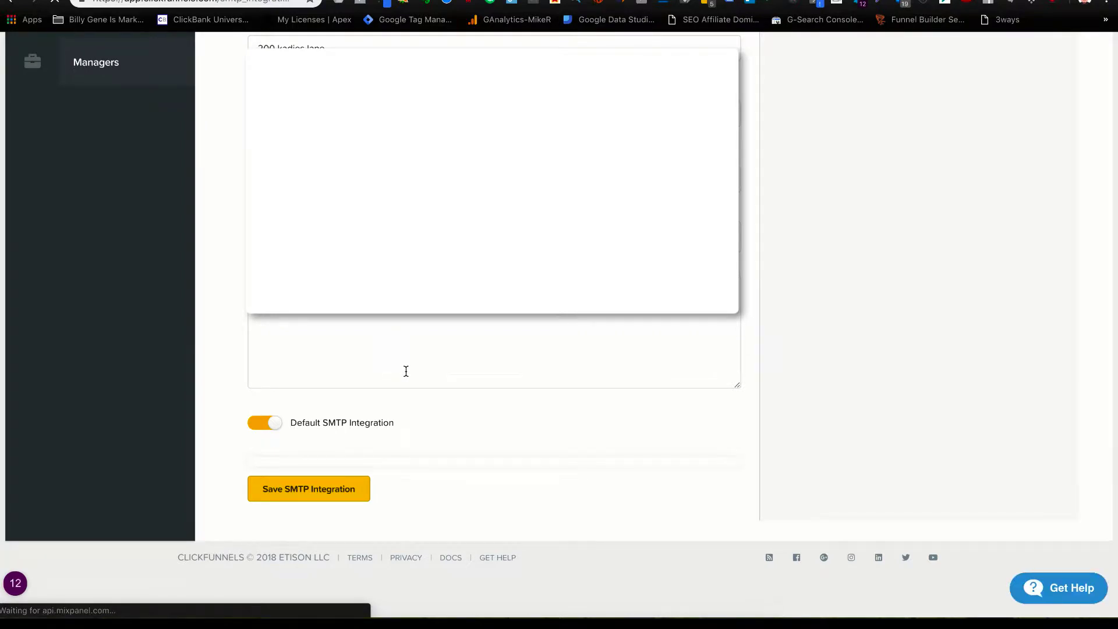
scroll(406, 371, "up", 6)
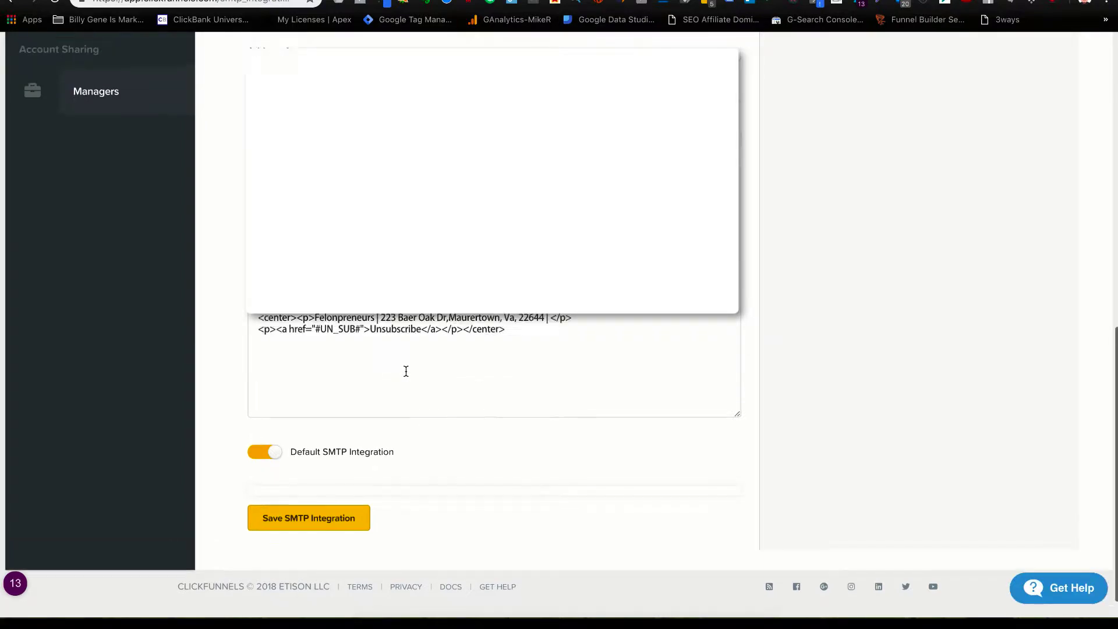
scroll(406, 371, "up", 2)
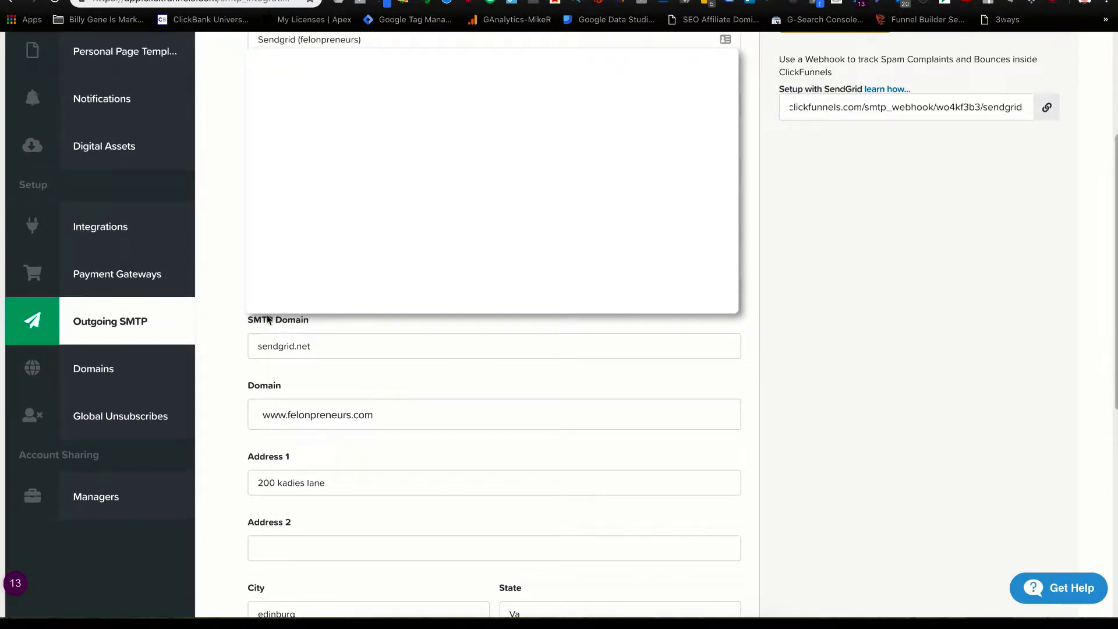
scroll(510, 329, "up", 2)
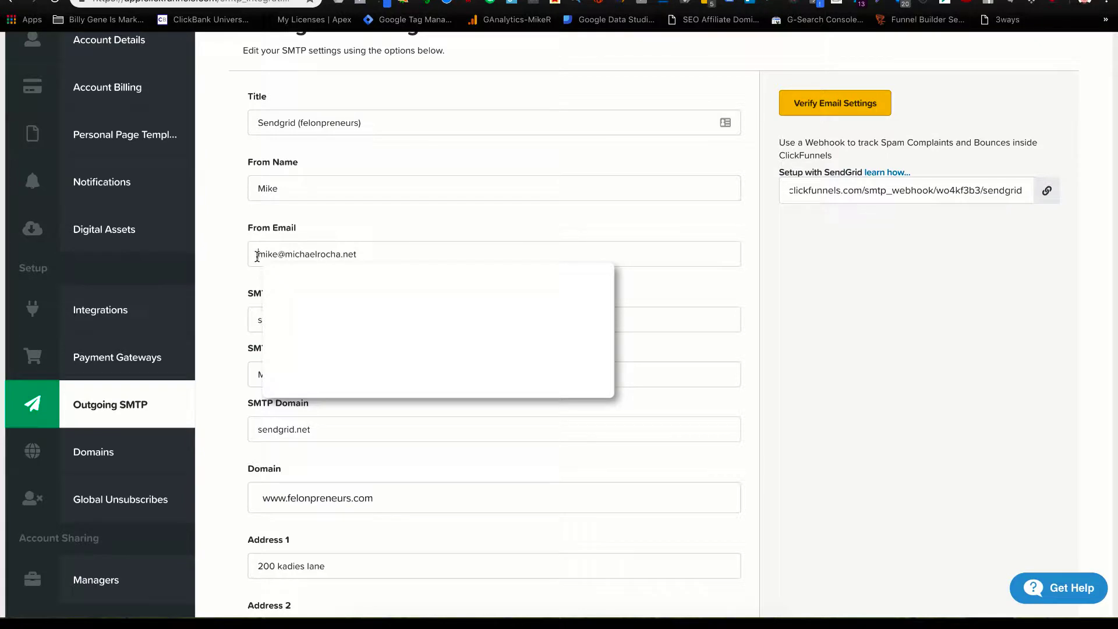
Check the integration's From Email address, then go back to the help article's Step 1.
left_click_drag(257, 256, 391, 231)
left_click(391, 232)
scroll(393, 253, "down", 2)
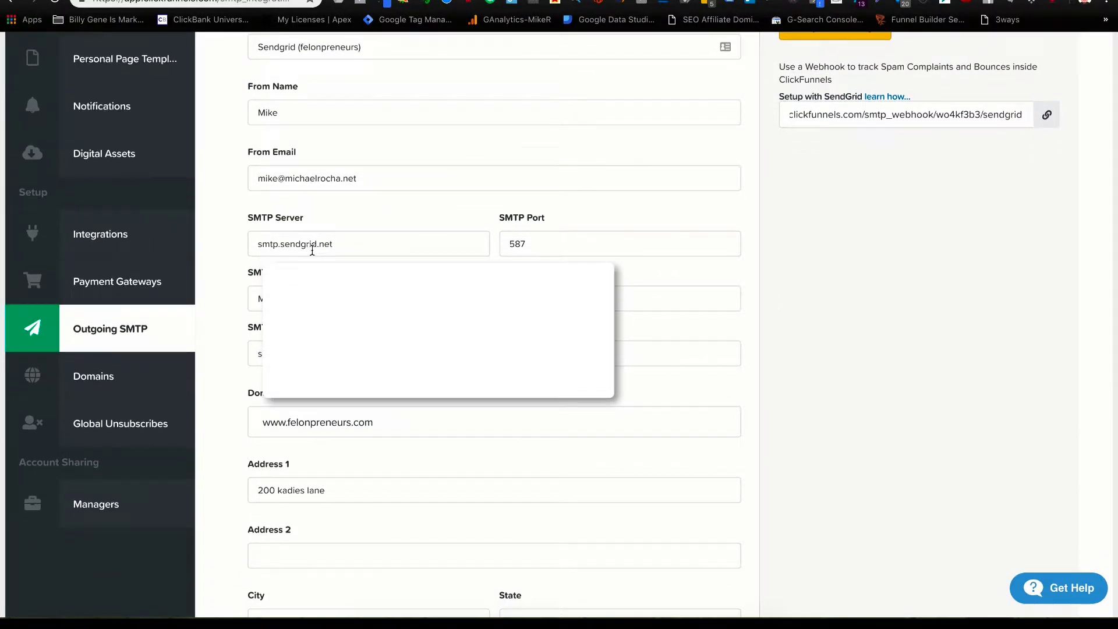
key("ctrl+Tab")
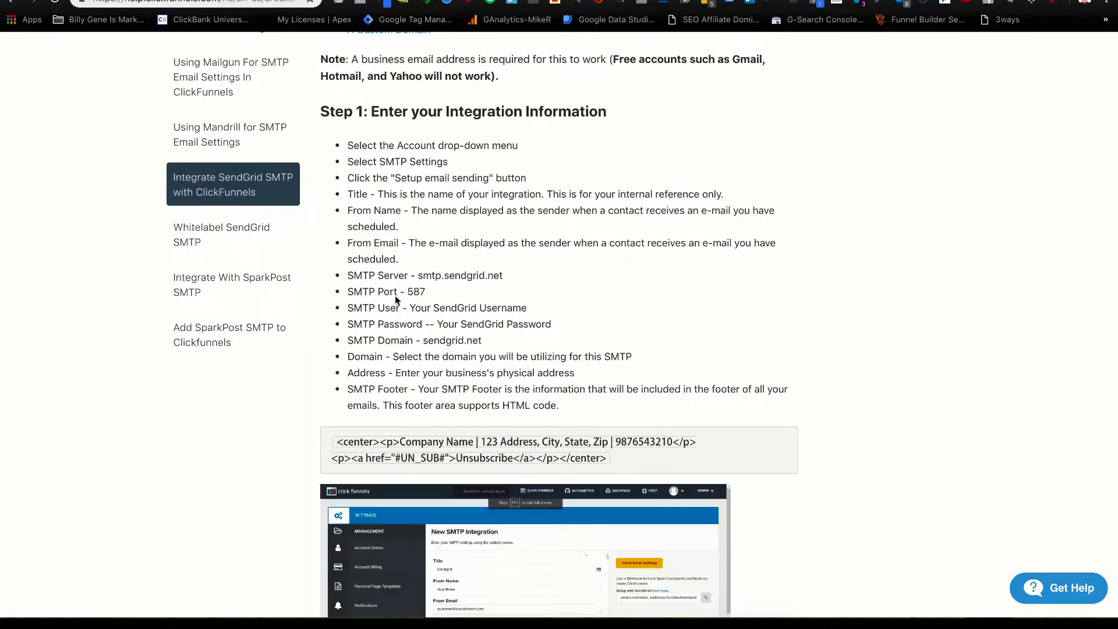
Compare the article's server smtp.sendgrid.net and port 587 with the integration settings.
double_click(419, 276)
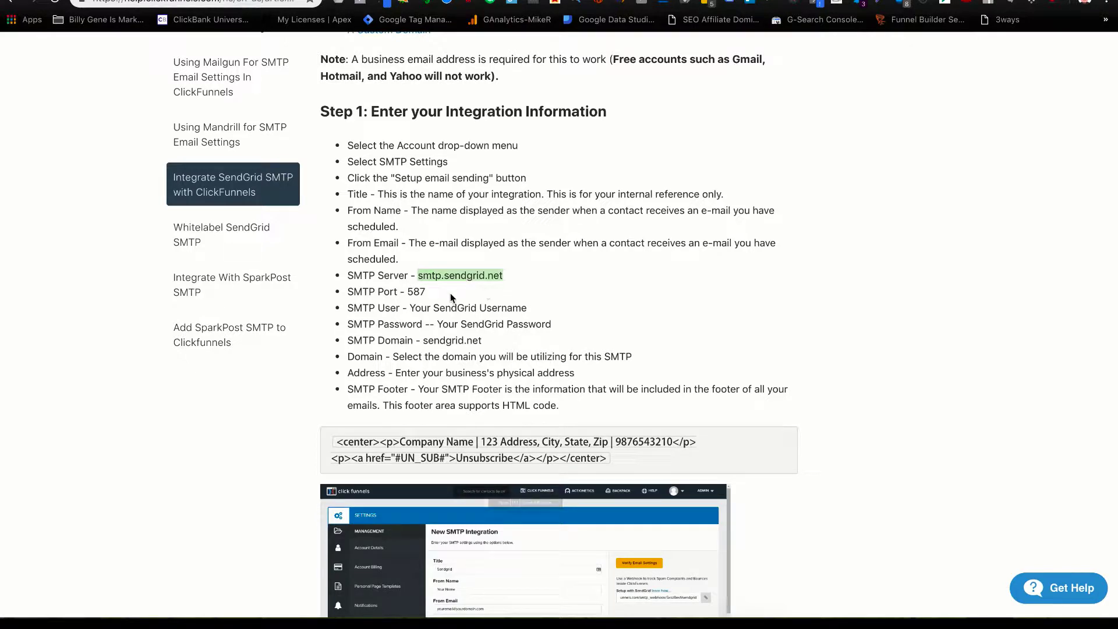
double_click(416, 292)
left_click(414, 293)
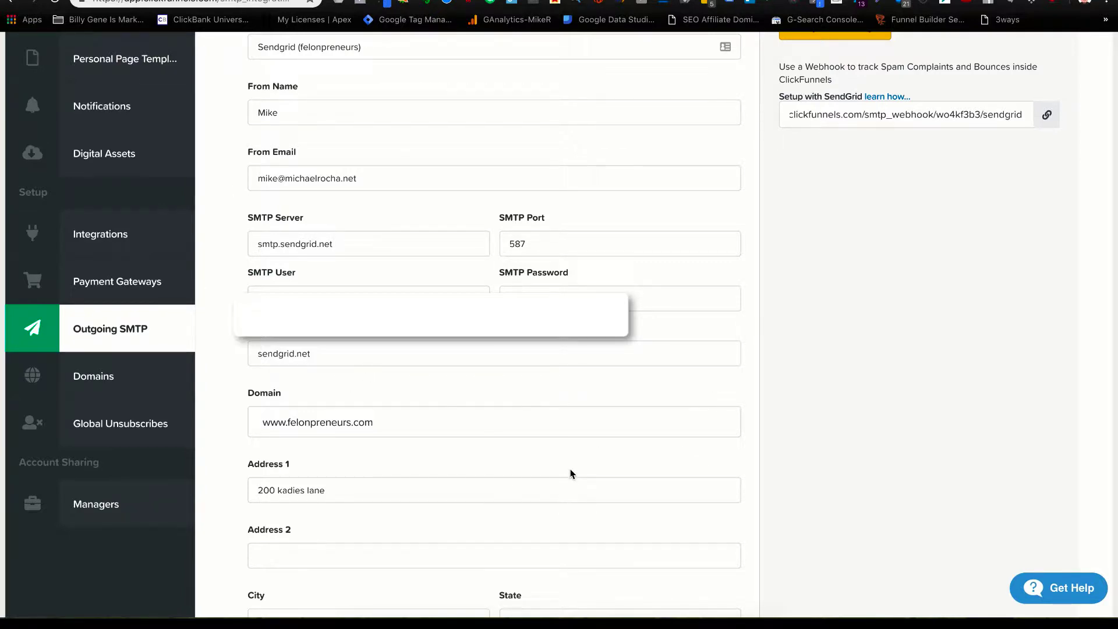
scroll(505, 482, "down", 3)
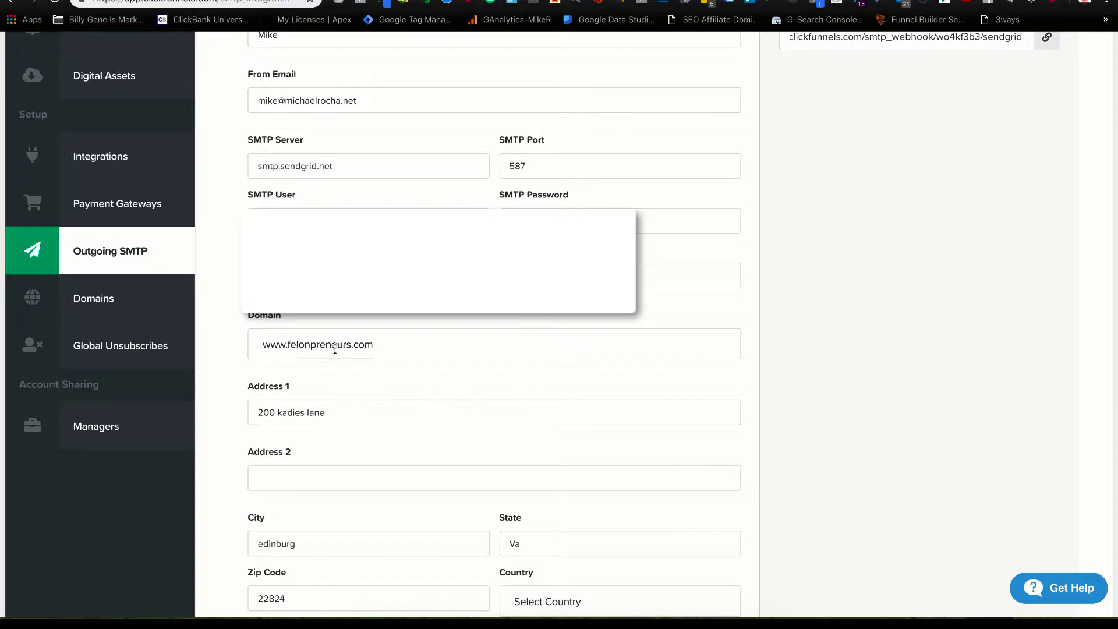
left_click(382, 350)
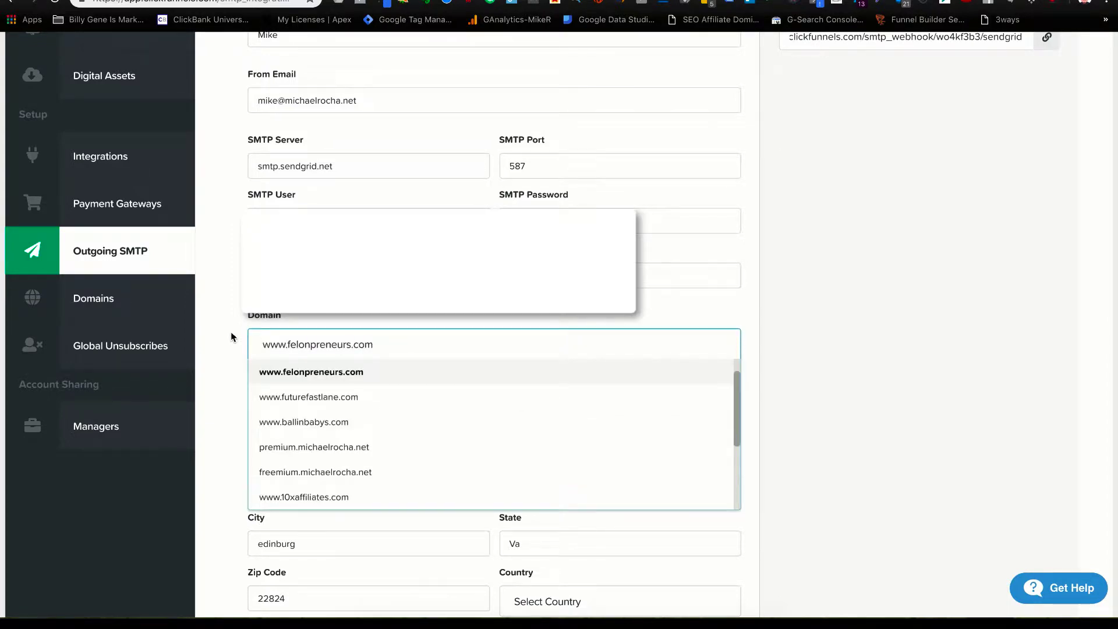
left_click(233, 344)
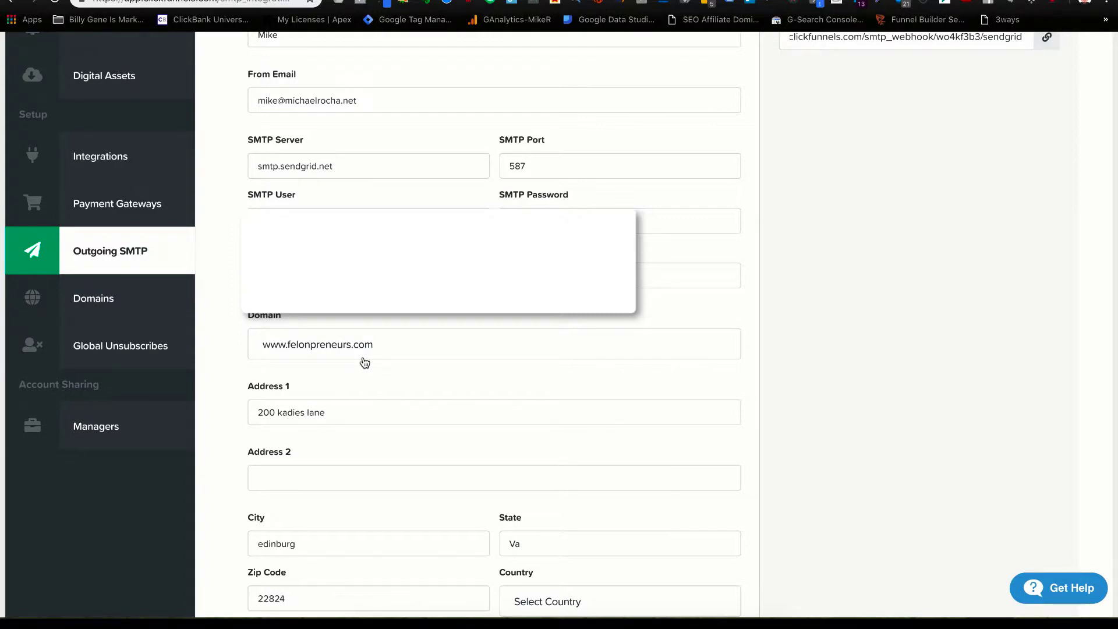
scroll(365, 363, "down", 3)
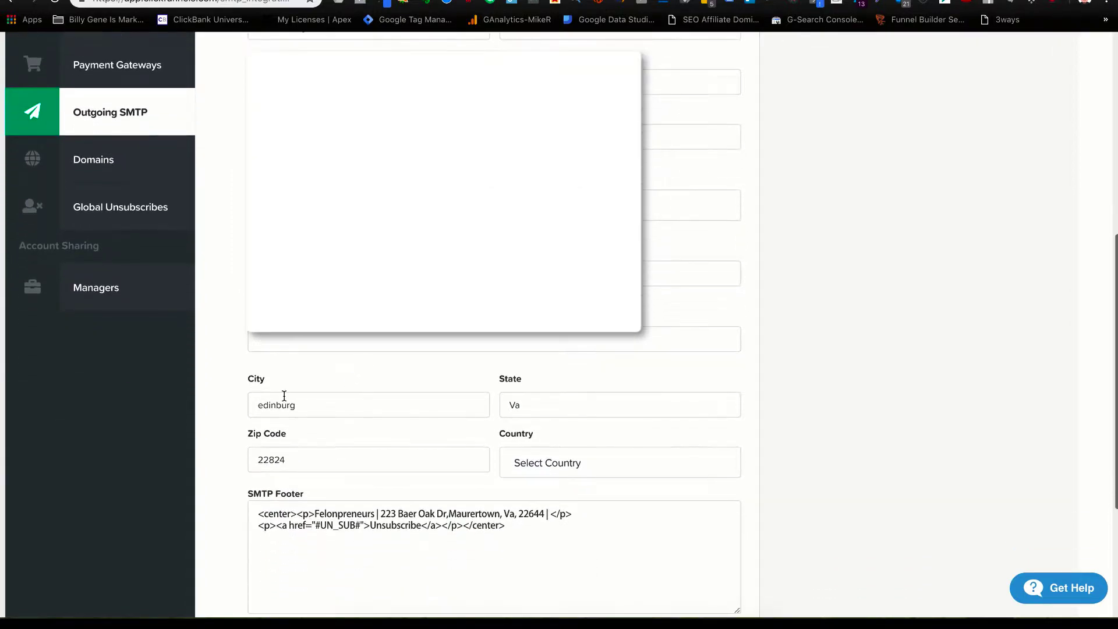
scroll(379, 411, "down", 5)
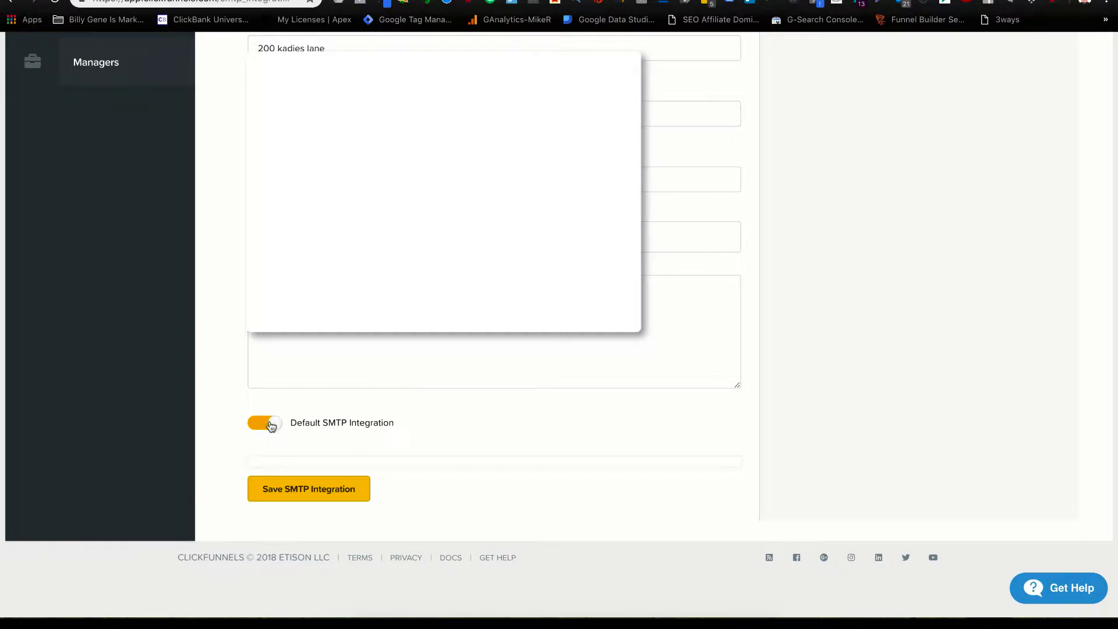
scroll(317, 425, "up", 2)
scroll(327, 421, "up", 5)
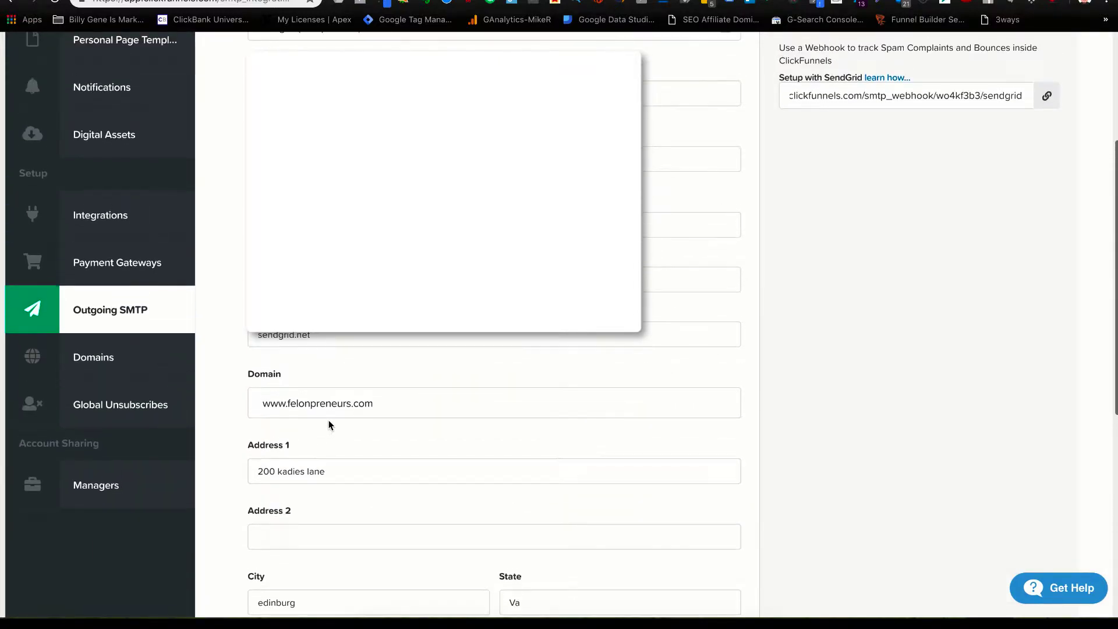
scroll(329, 422, "up", 3)
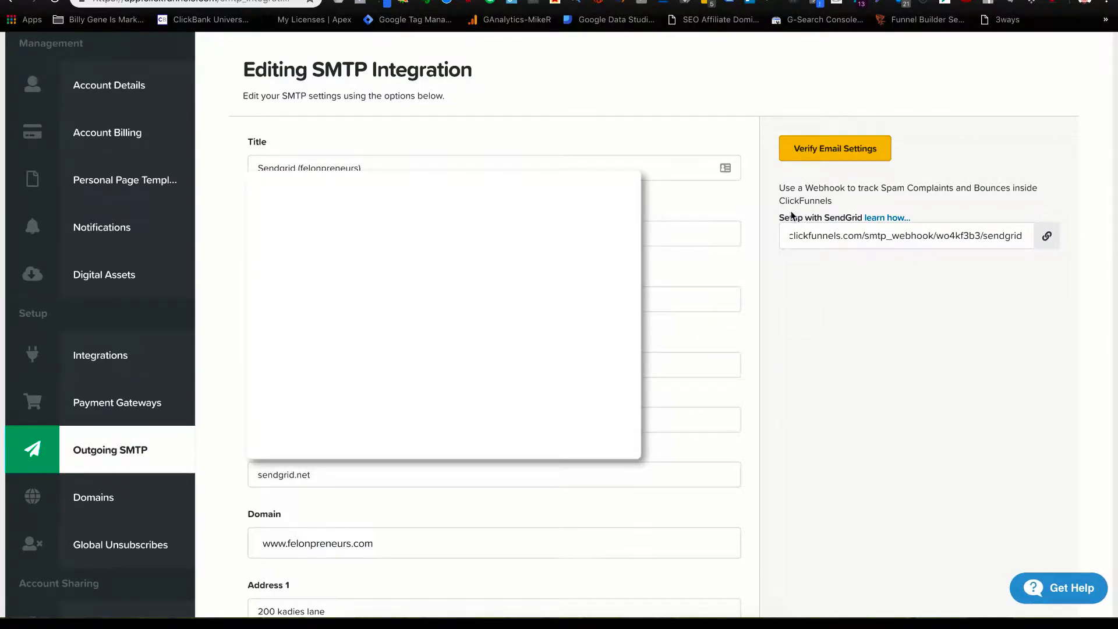
Copy the SendGrid webhook URL and read the article's Step 2 webhook instructions.
left_click(1046, 236)
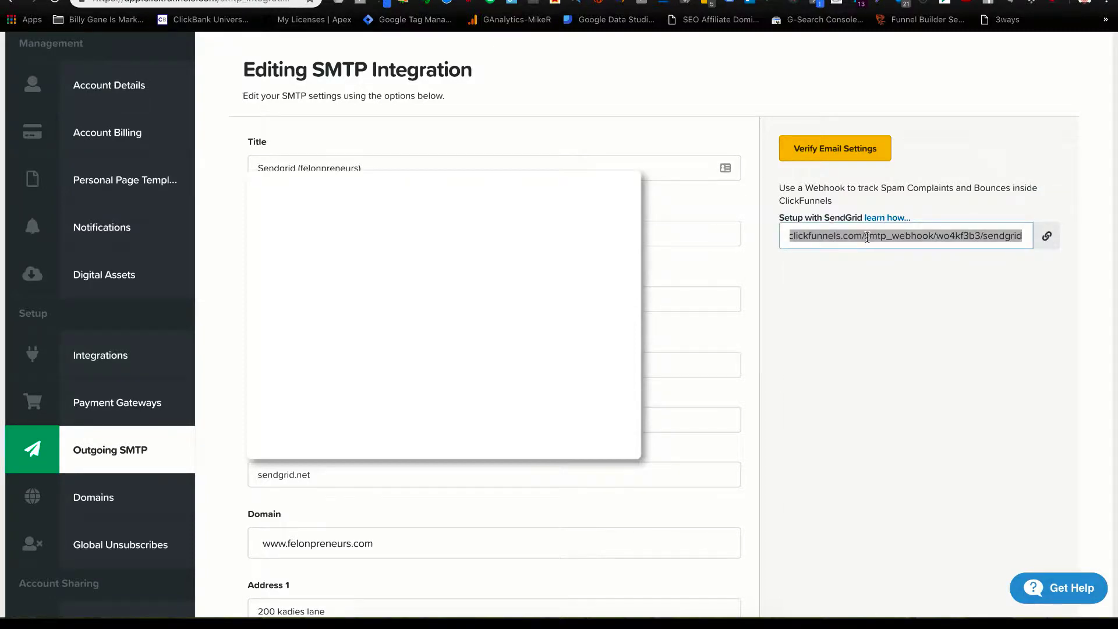
key("ctrl+Tab")
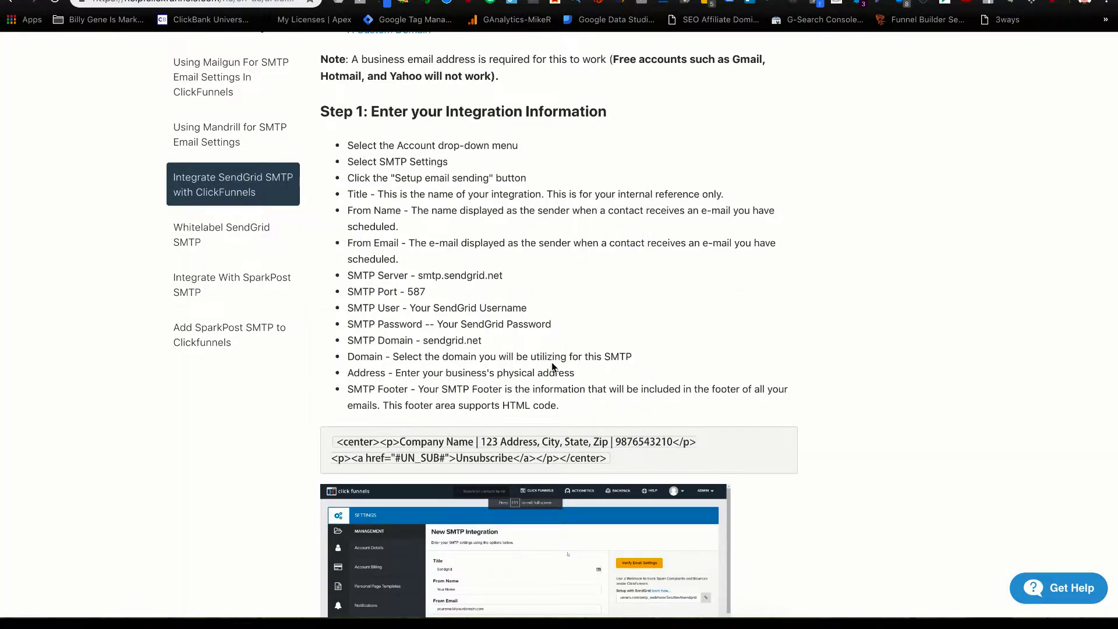
scroll(552, 367, "down", 10)
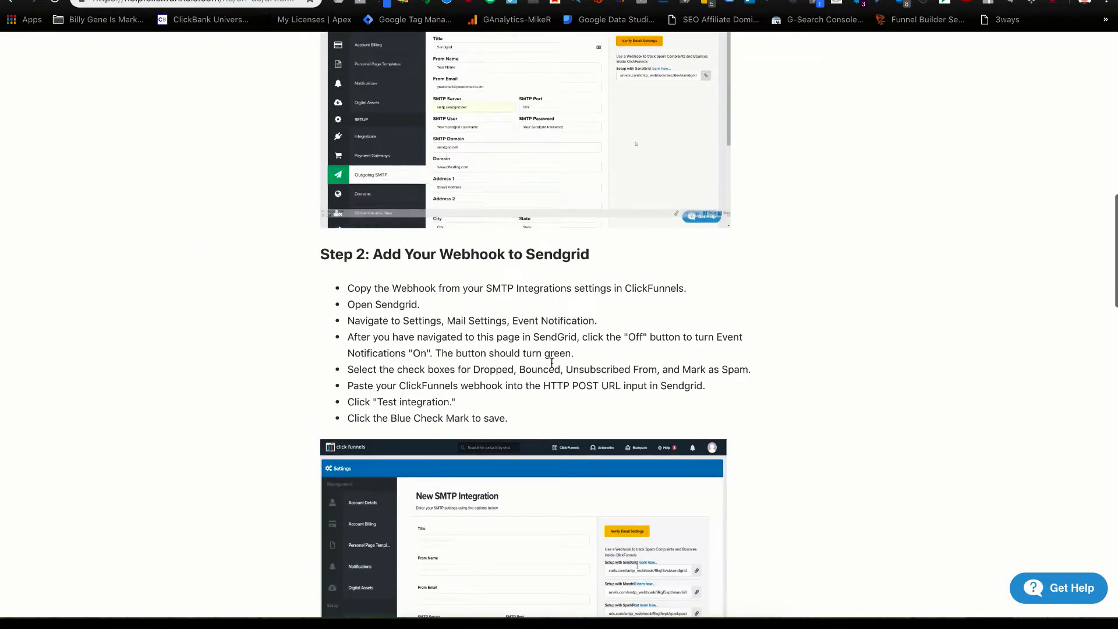
scroll(552, 362, "down", 1)
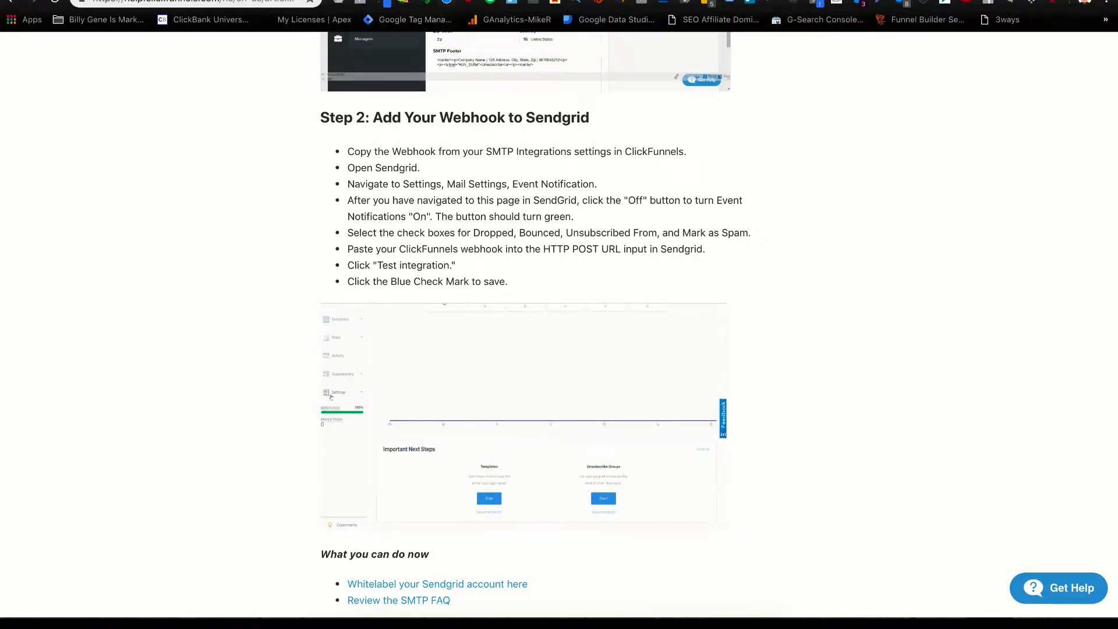
key("ctrl+Tab")
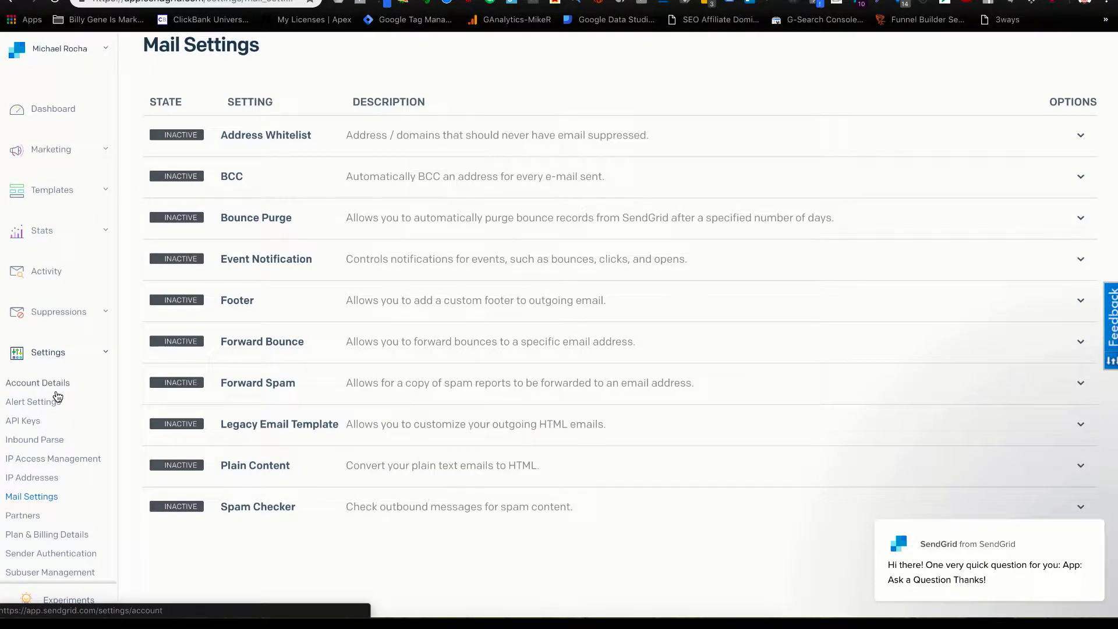
Turn on Event Notification and paste the ClickFunnels webhook URL as its HTTP POST URL.
left_click(253, 265)
scroll(346, 374, "down", 1)
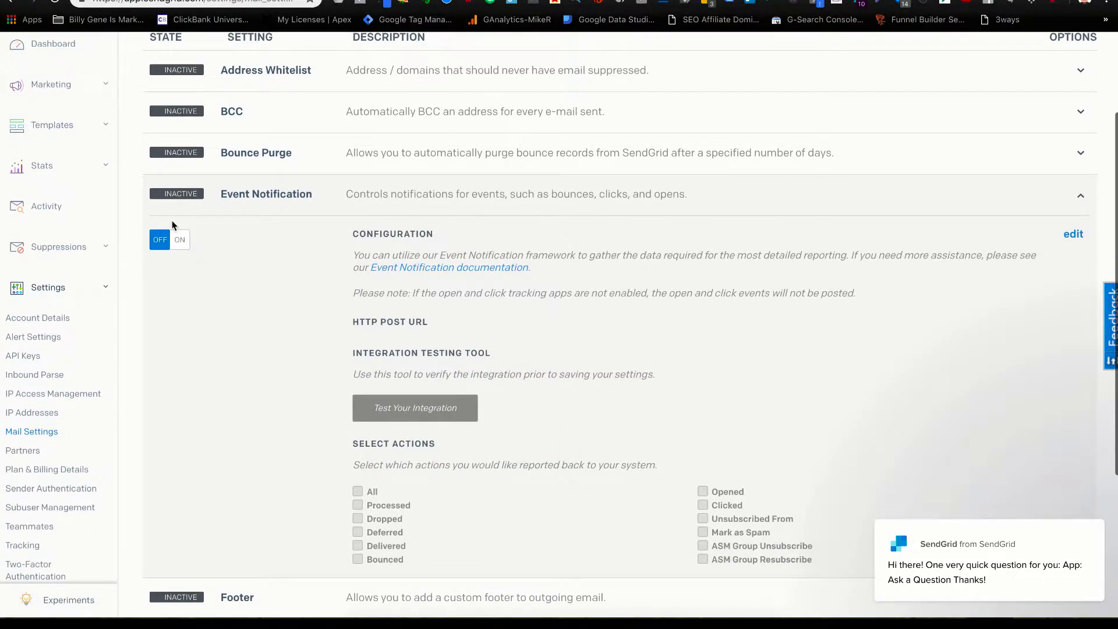
left_click(181, 240)
scroll(258, 362, "down", 2)
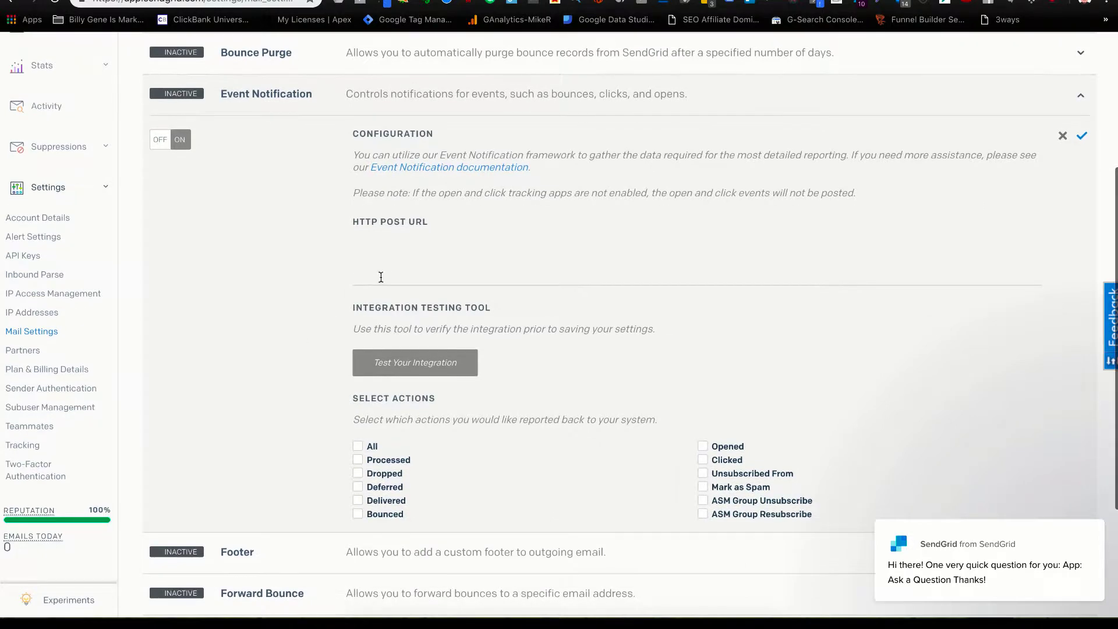
left_click(384, 277)
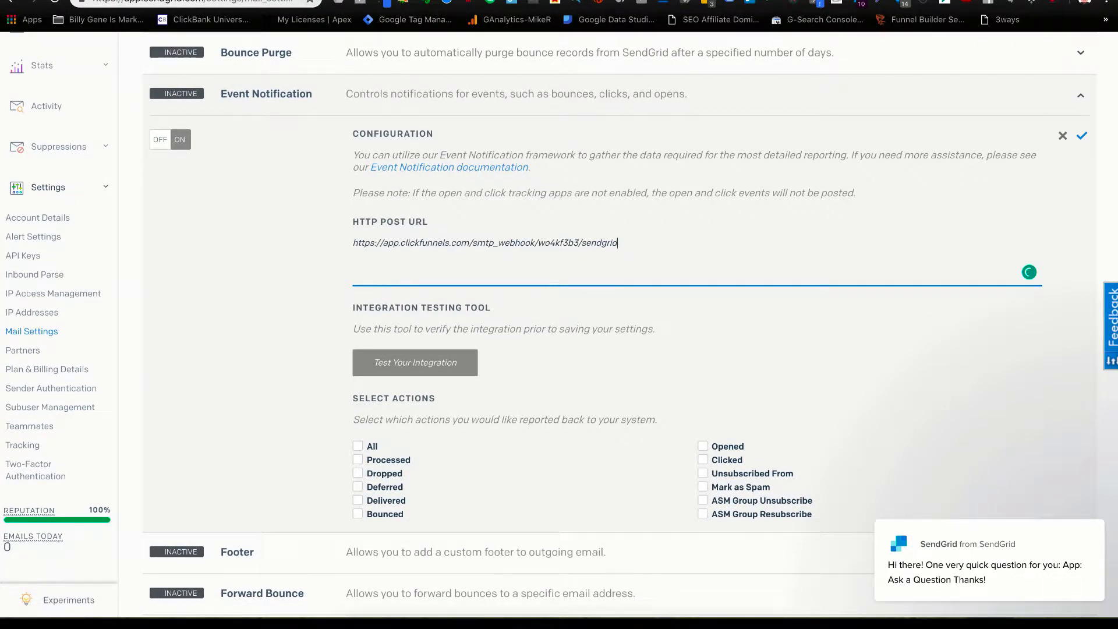
Review the help article's webhook steps for which event actions to select.
key("ctrl+Tab")
scroll(351, 383, "down", 3)
scroll(351, 383, "down", 1)
scroll(352, 383, "up", 1)
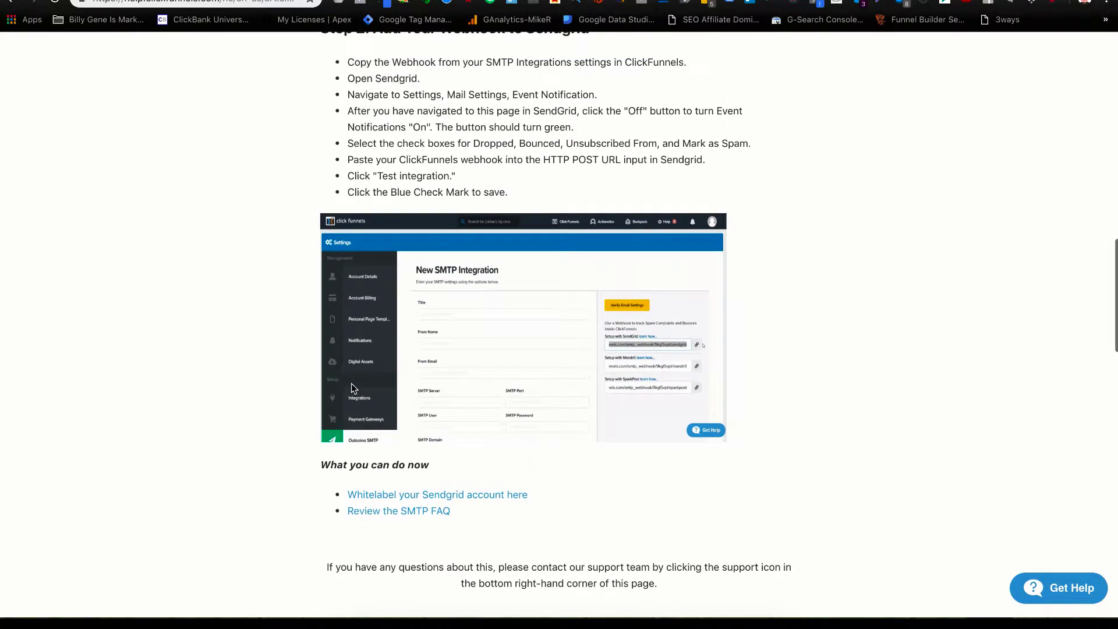
scroll(351, 383, "up", 2)
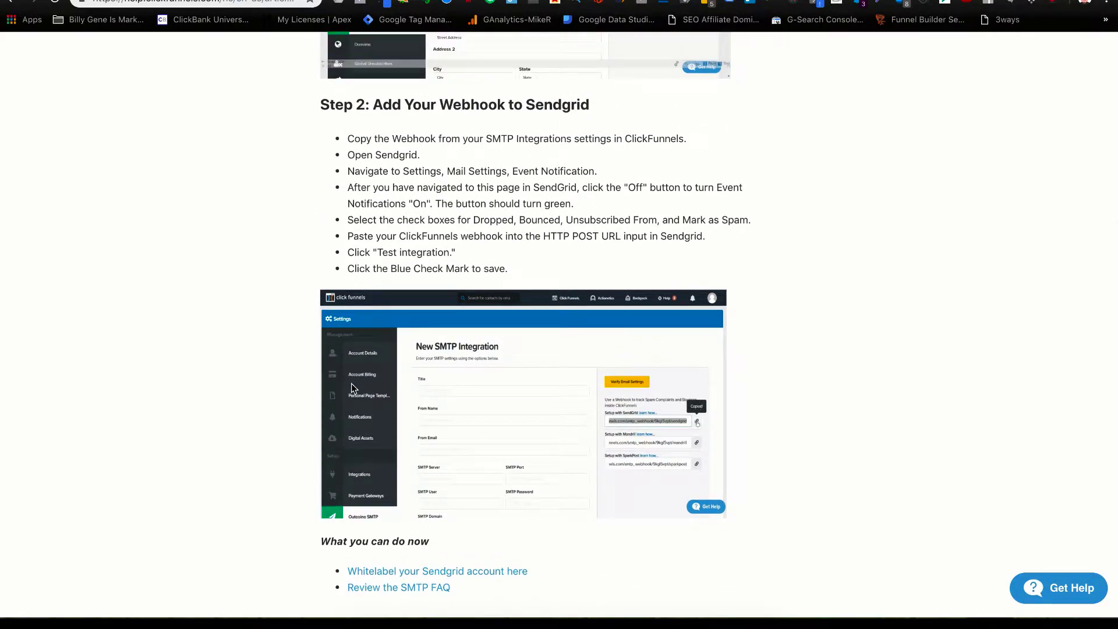
scroll(351, 384, "up", 1)
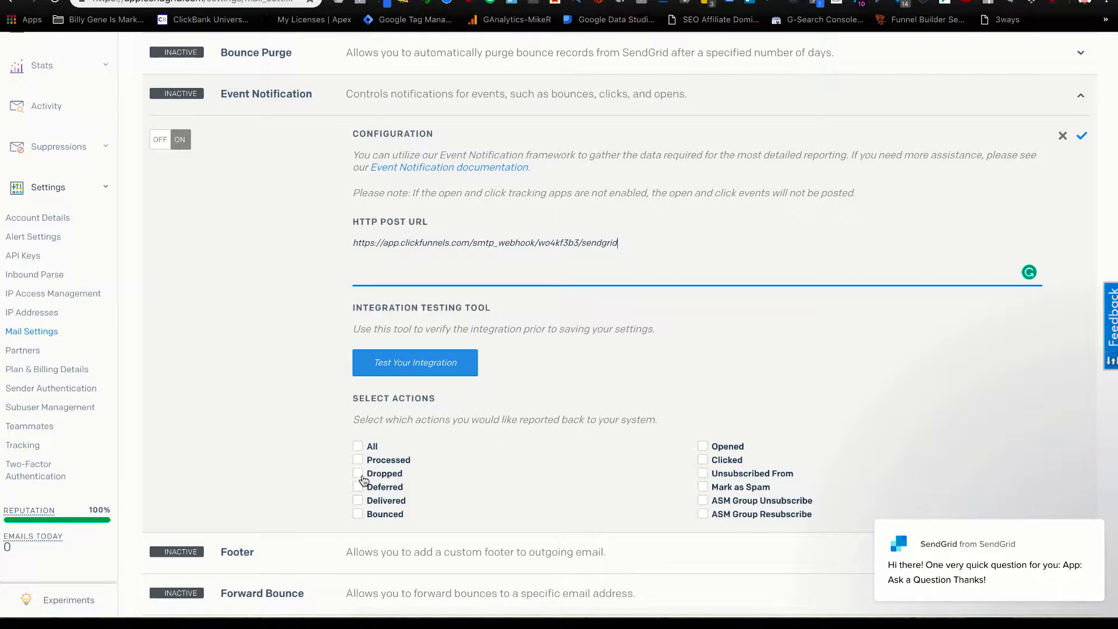
Tick Dropped, Bounced, Unsubscribed From and Mark as Spam, checking them against the article.
left_click(361, 475)
left_click(368, 514)
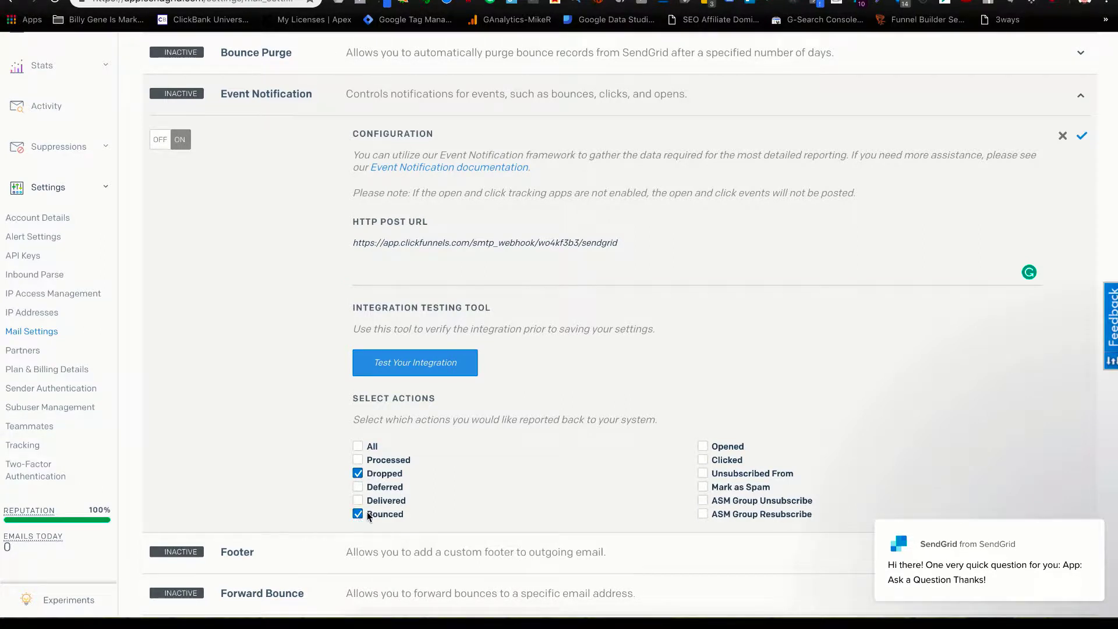
left_click(704, 474)
left_click(706, 488)
key("ctrl+Tab")
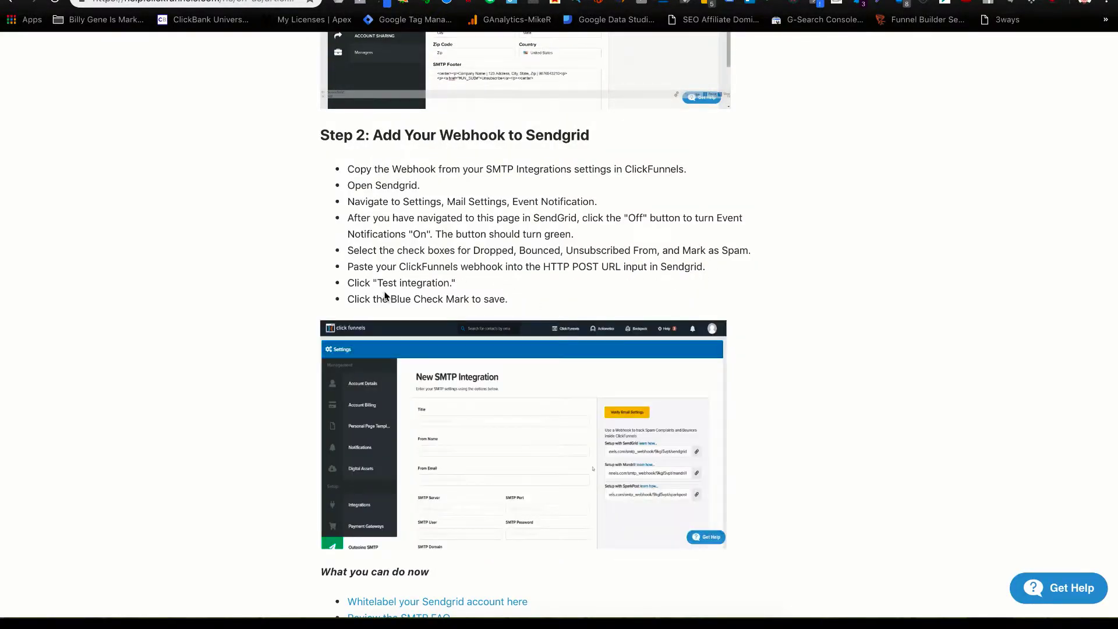
key("ctrl+shift+Tab")
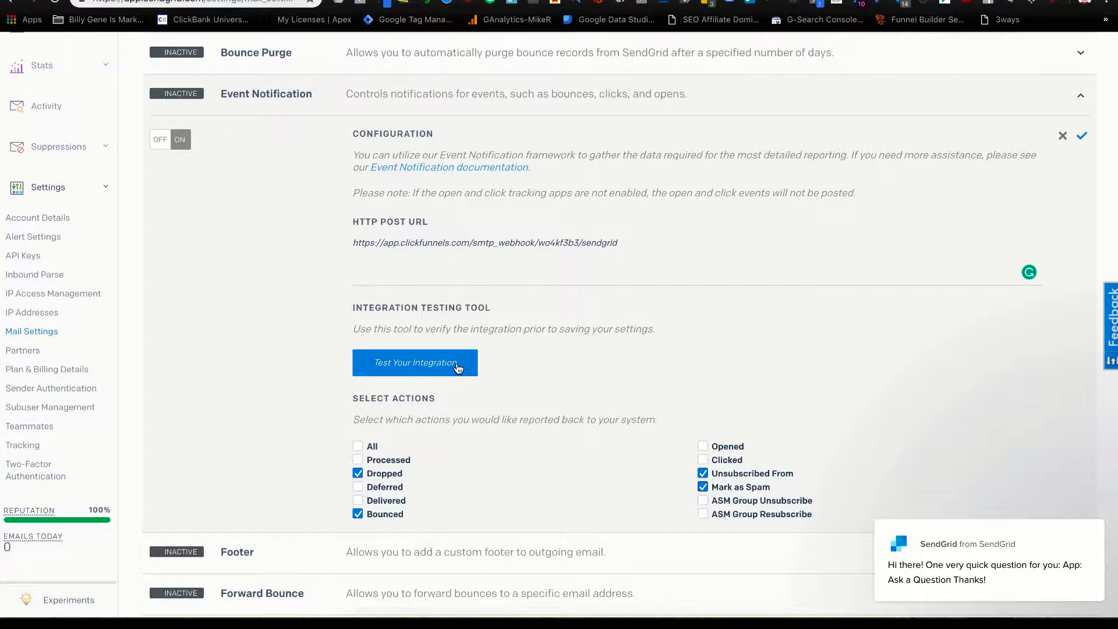
scroll(458, 368, "up", 1)
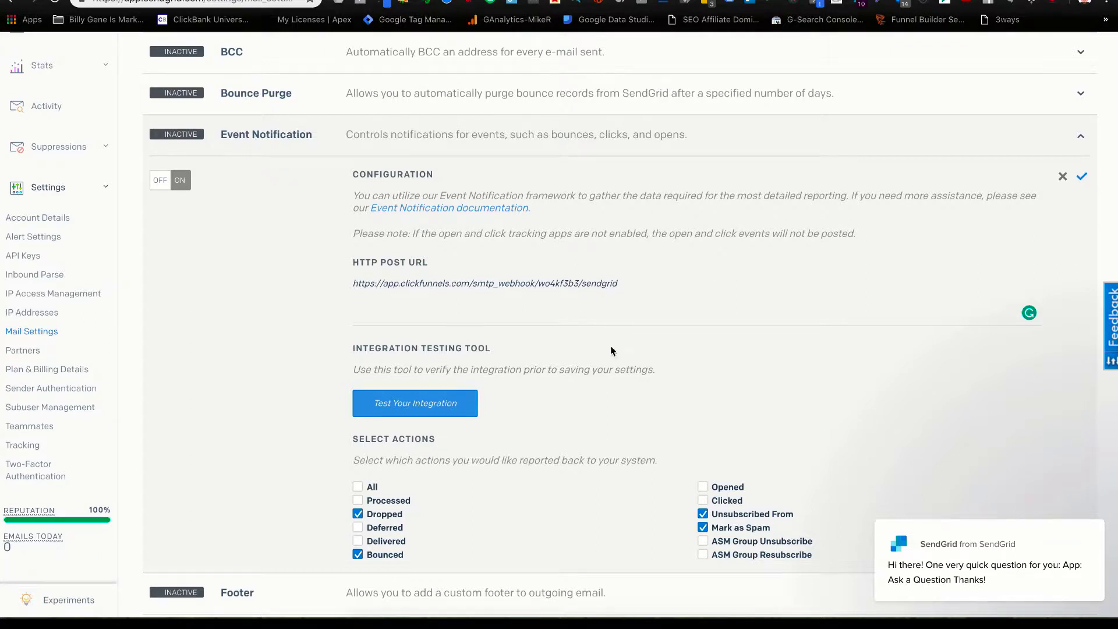
Save Event Notification as Active and point out the trial-expired notice.
left_click(1082, 177)
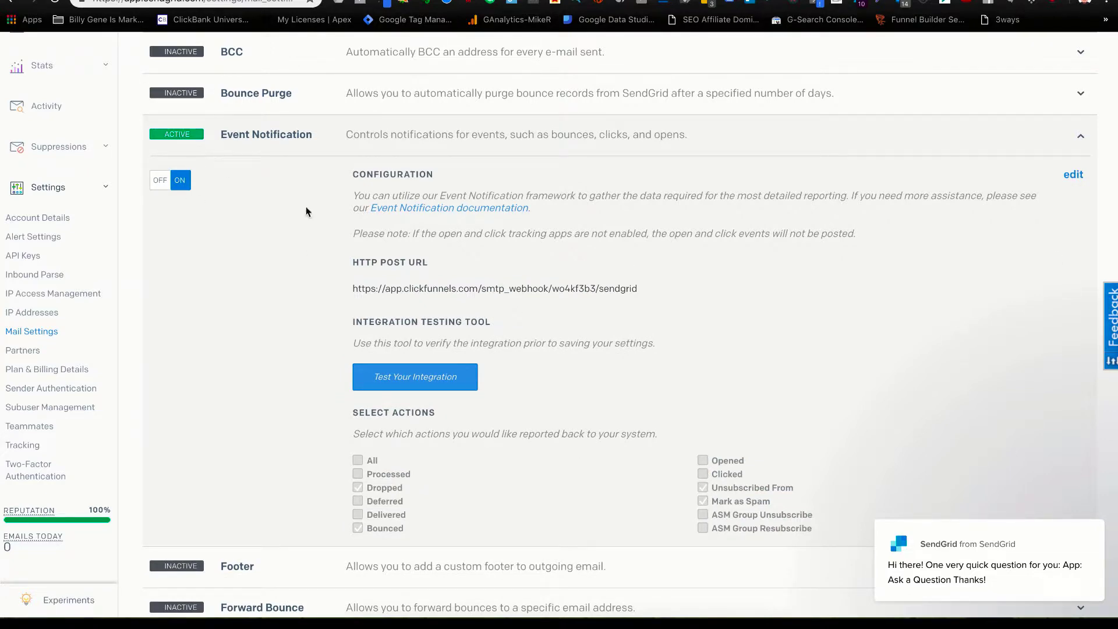
scroll(495, 299, "down", 1)
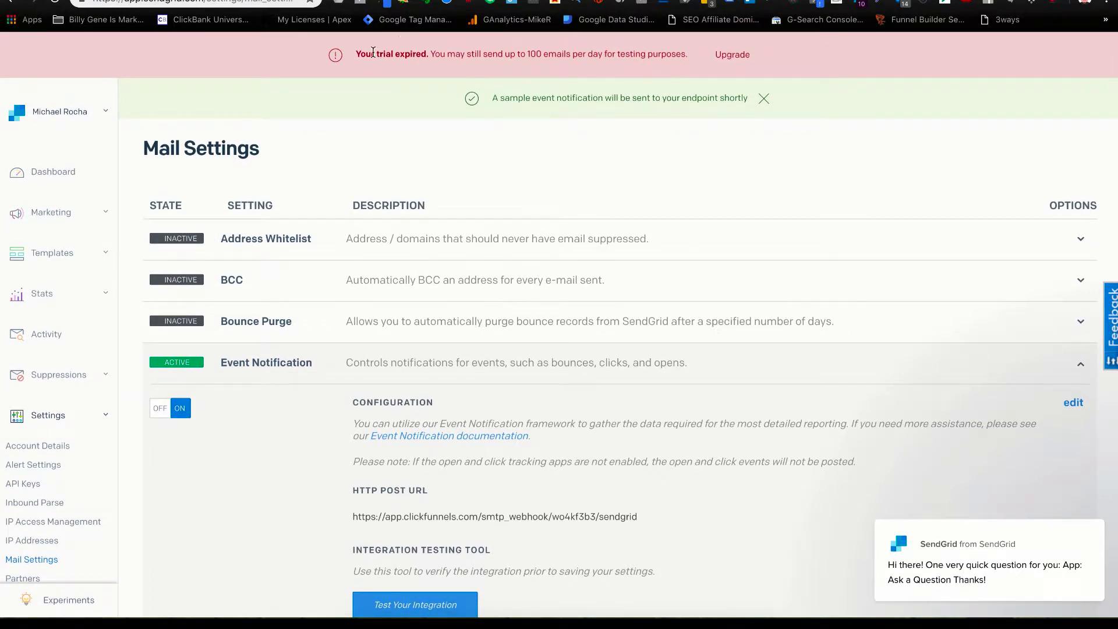
left_click_drag(359, 58, 690, 55)
left_click(665, 79)
Highlight the trial notice's 100 emails per day sending limit.
mouse_move(681, 55)
left_mouse_down()
mouse_move(526, 54)
mouse_move(689, 54)
left_mouse_up()
left_click(425, 75)
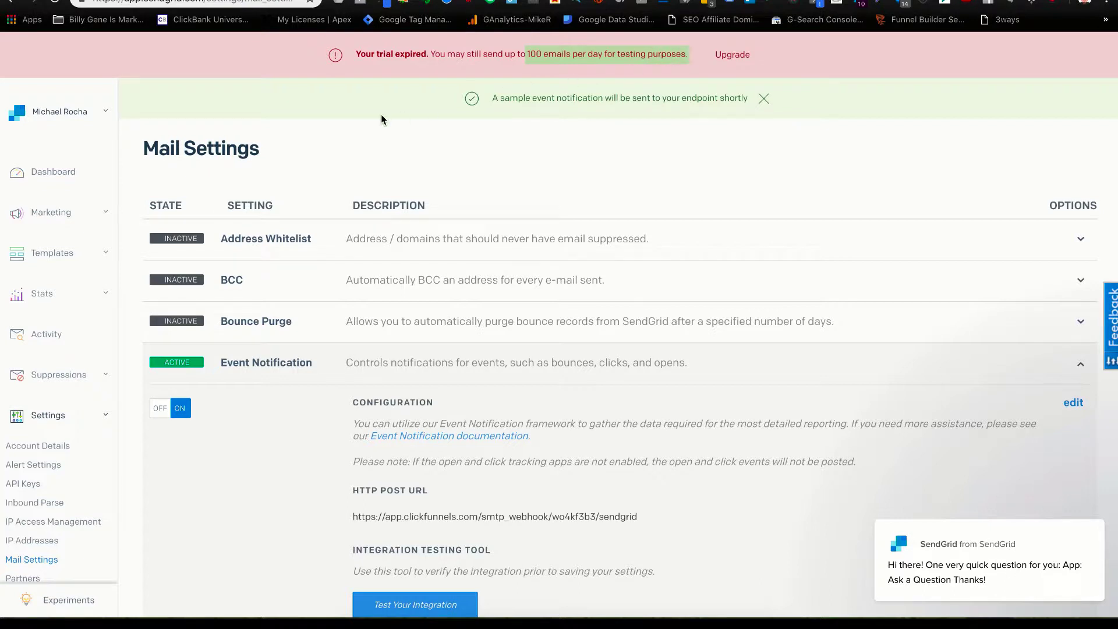
left_click(514, 54)
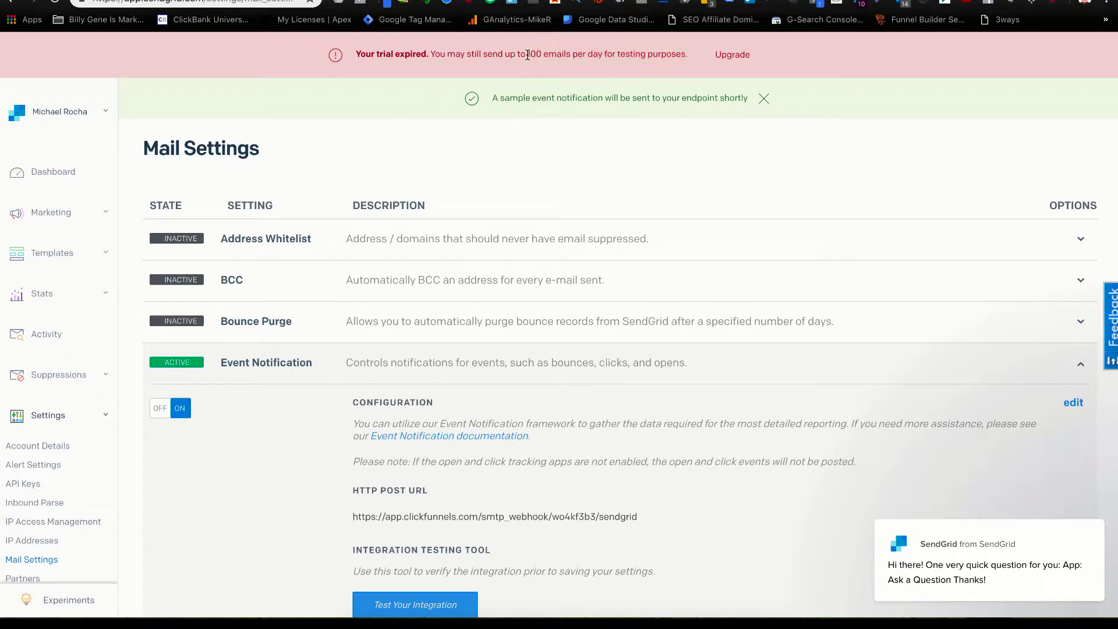
left_click_drag(527, 54, 687, 68)
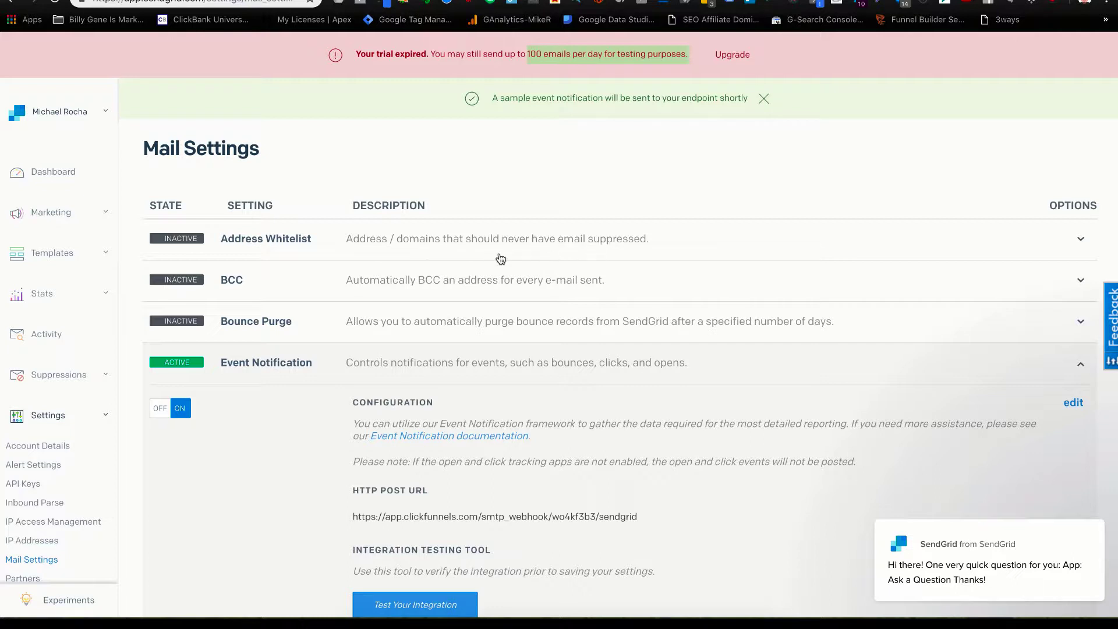
Expand the Address Whitelist setting, then go back to the ClickFunnels help article.
left_click(294, 245)
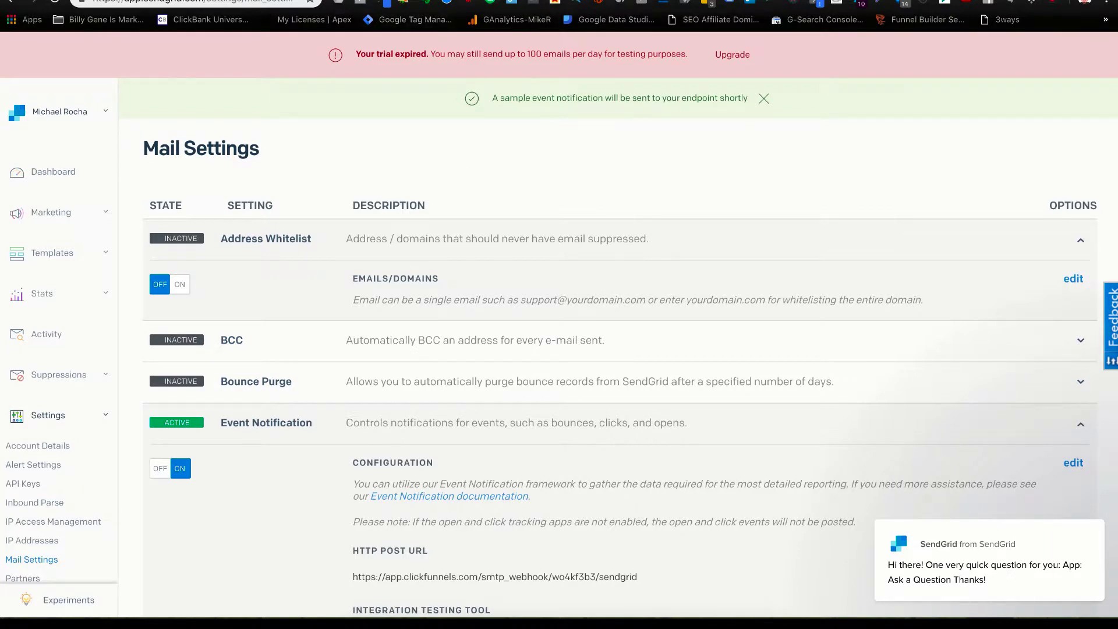
left_click(324, 1)
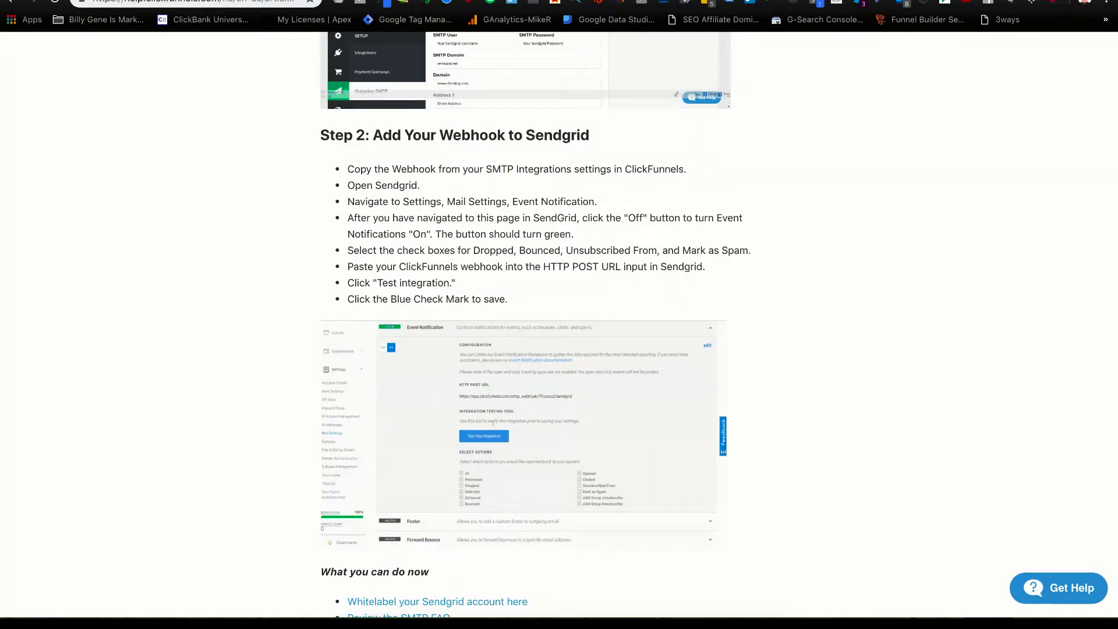
Go back to the SendGrid Mail Settings tab from the ClickFunnels help article.
left_click(407, 2)
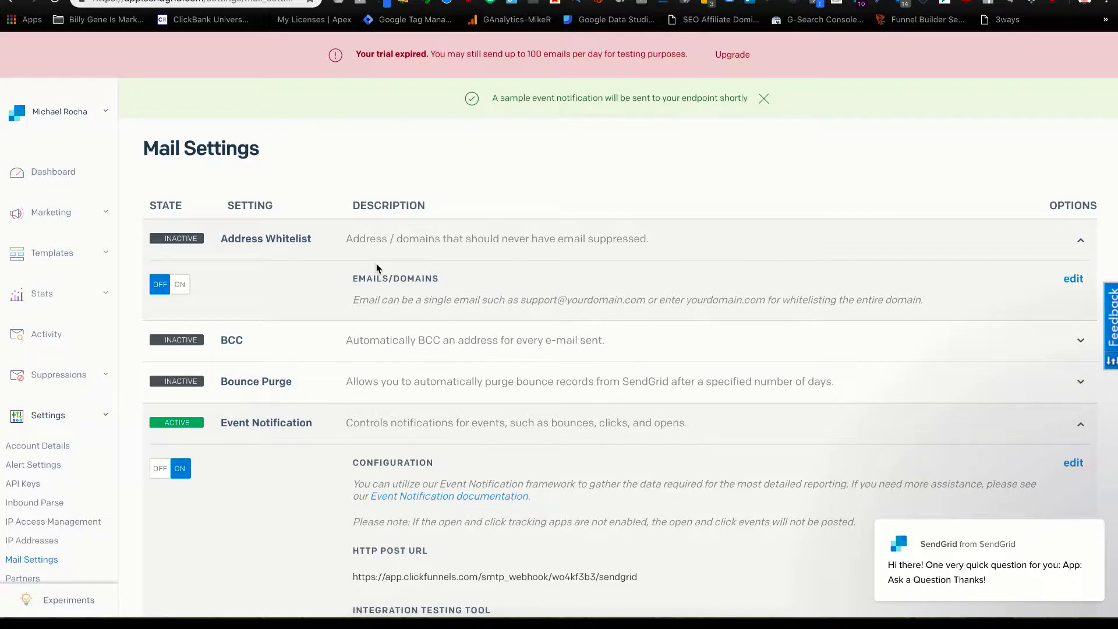
Turn on Address Whitelist, enter two whitelisted e-mail addresses, and save the setting.
left_click(180, 285)
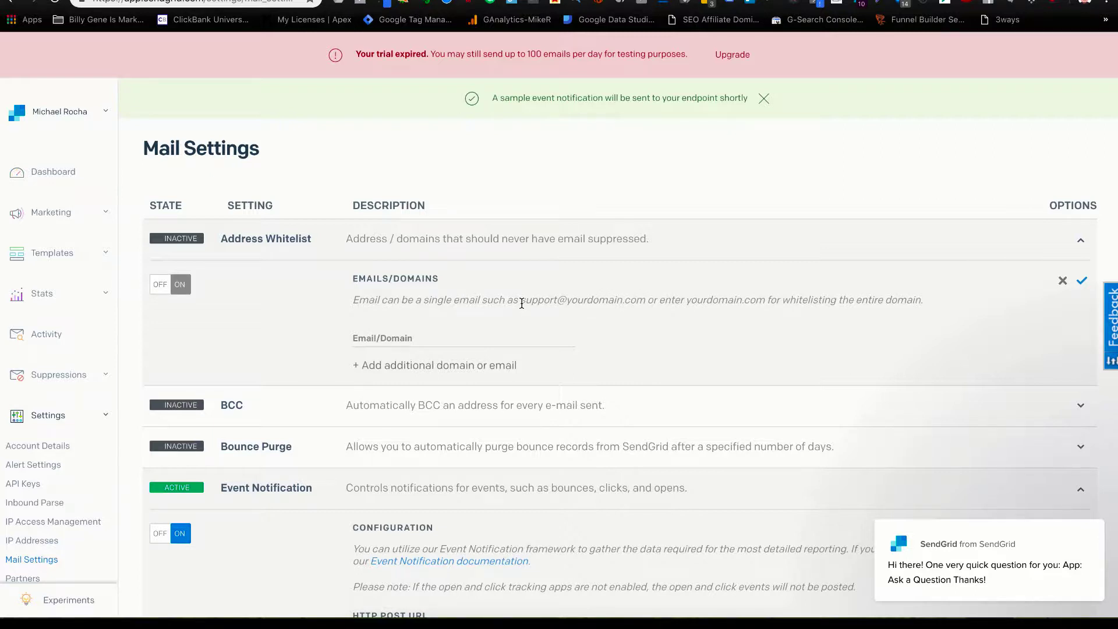
left_click_drag(520, 301, 656, 297)
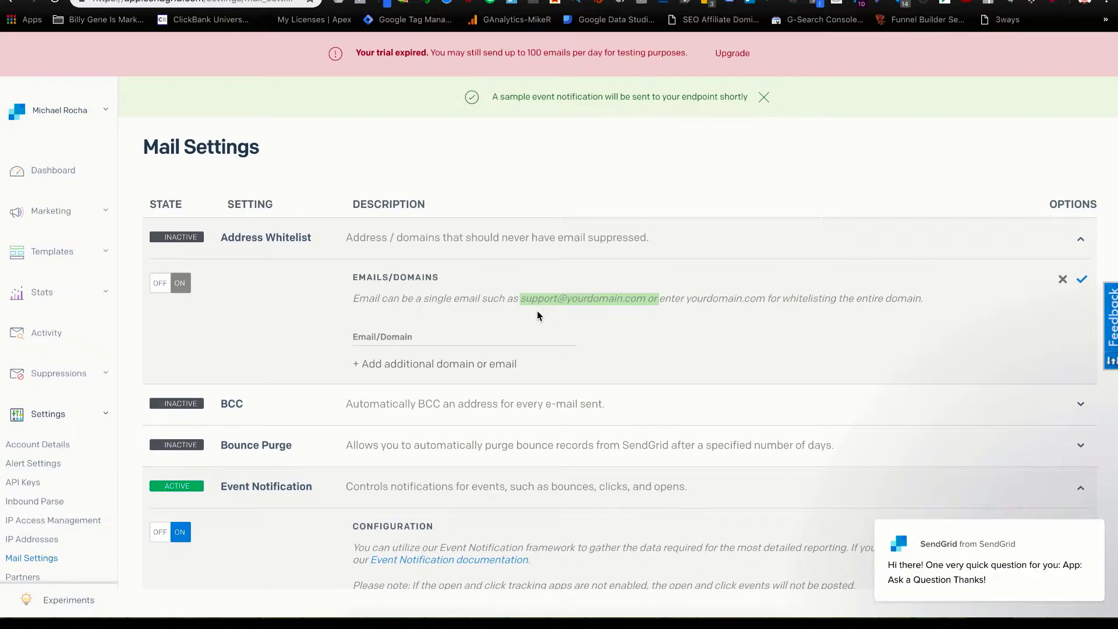
left_click(396, 339)
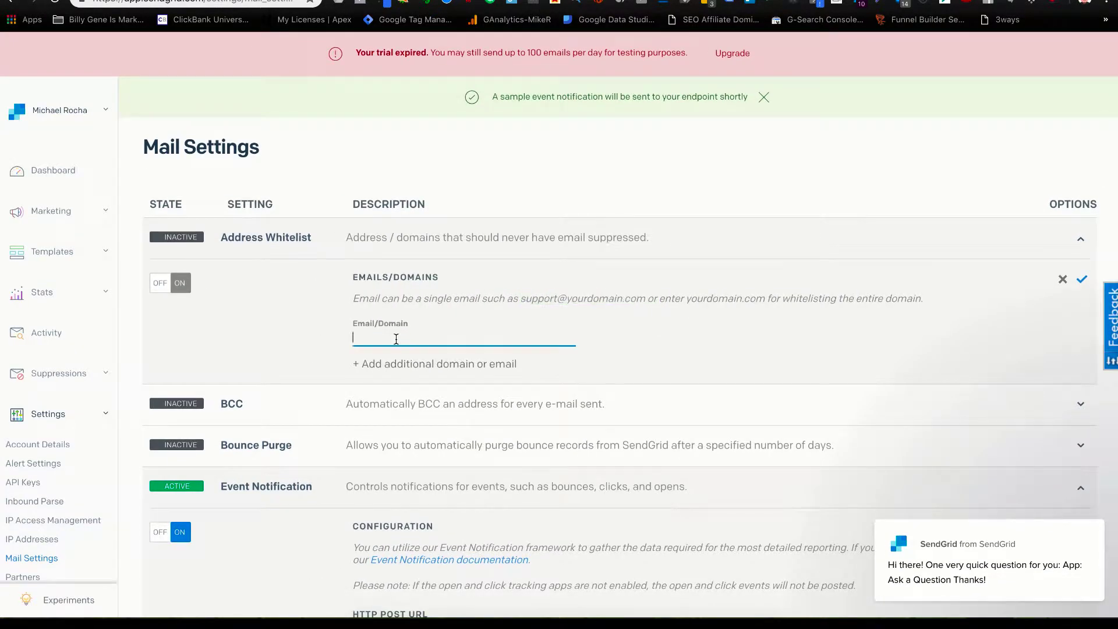
left_click(420, 364)
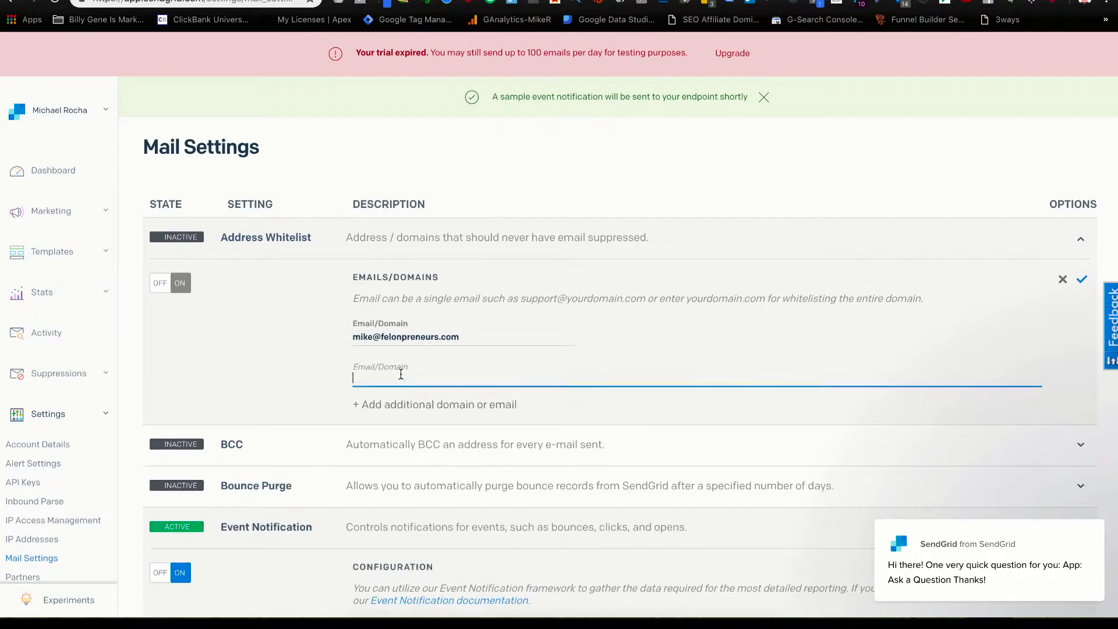
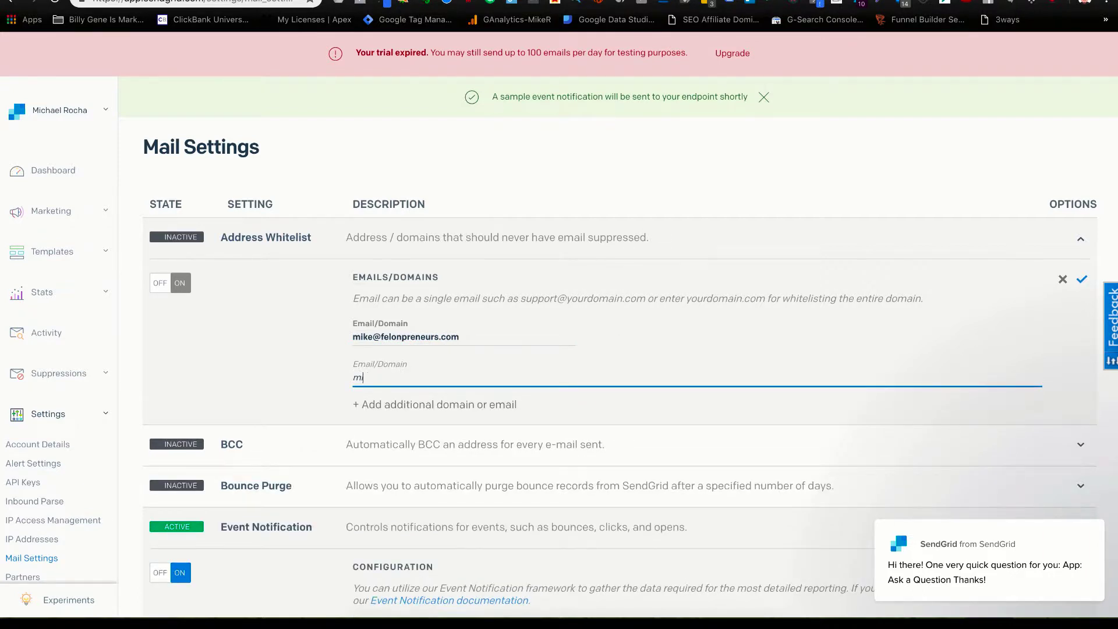
left_click(1083, 282)
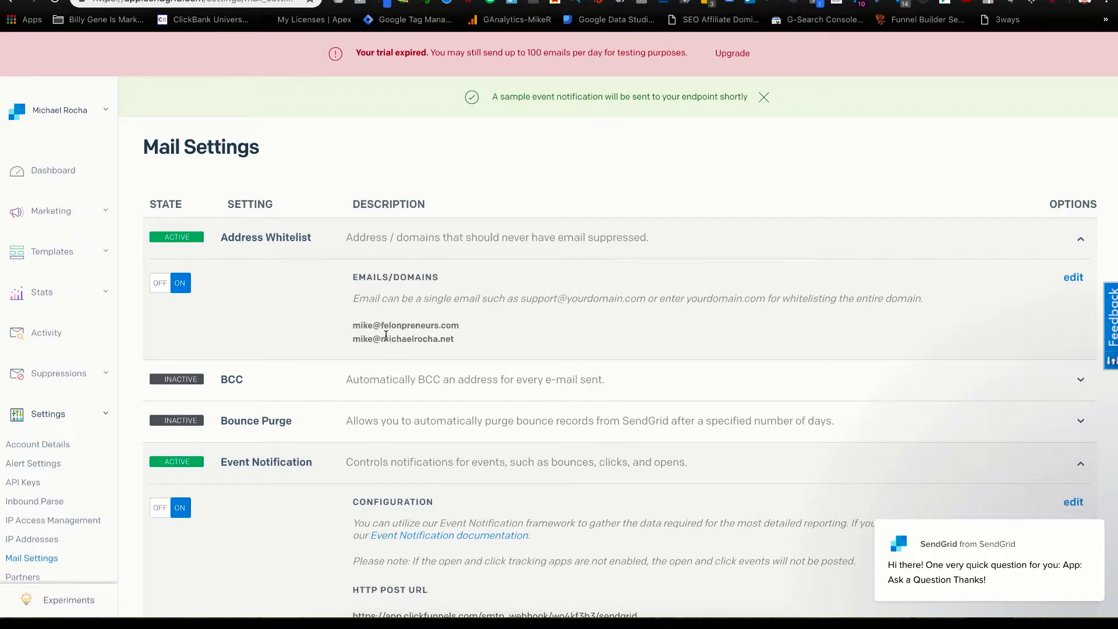
Open Sender Authentication from the Settings section of the sidebar.
scroll(473, 338, "down", 4)
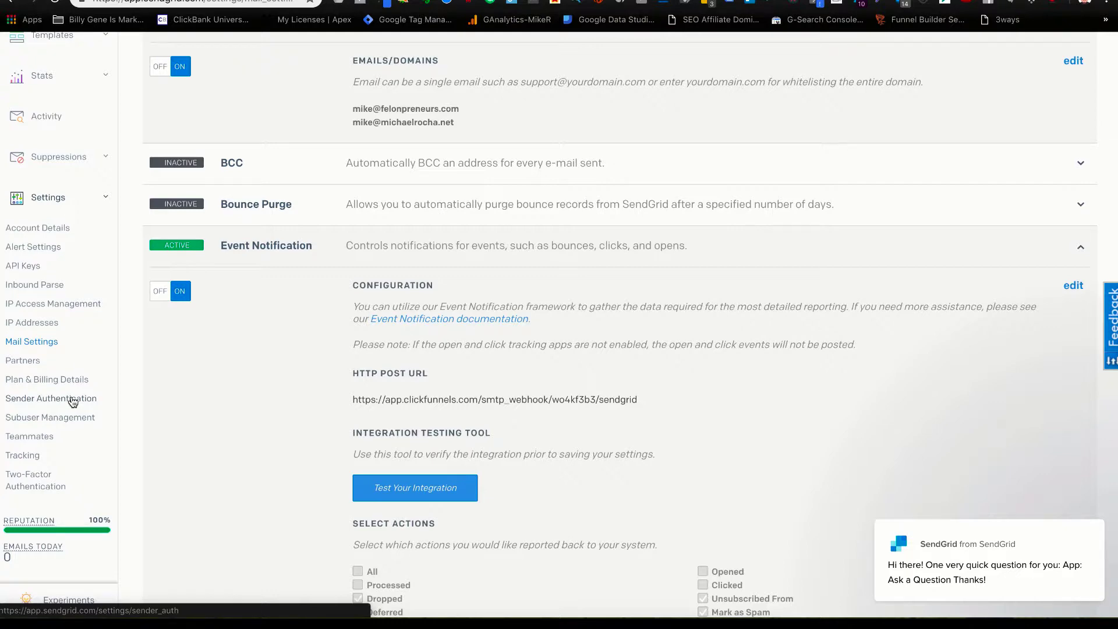
left_click(50, 401)
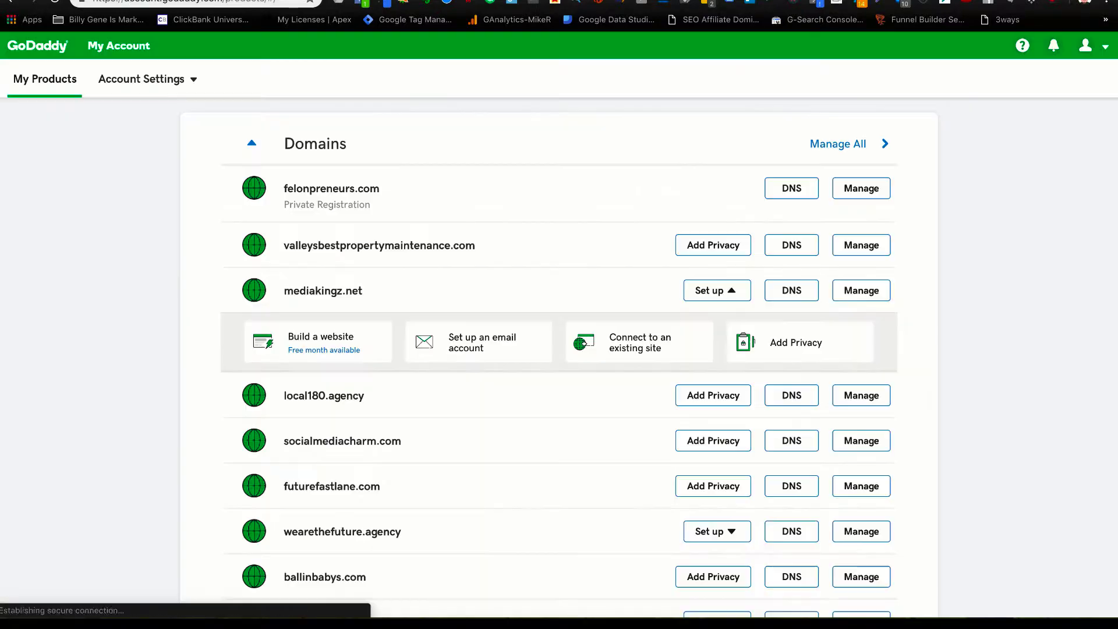
Open GoDaddy DNS management for felonpreneurs.com.
scroll(478, 239, "down", 3)
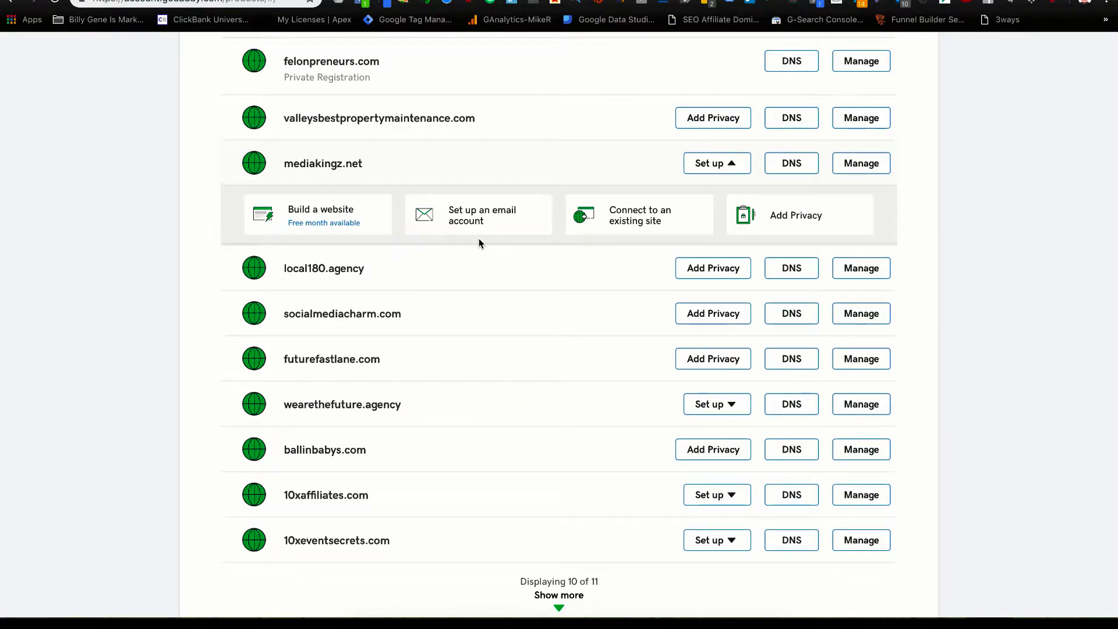
scroll(478, 239, "up", 2)
scroll(479, 243, "down", 1)
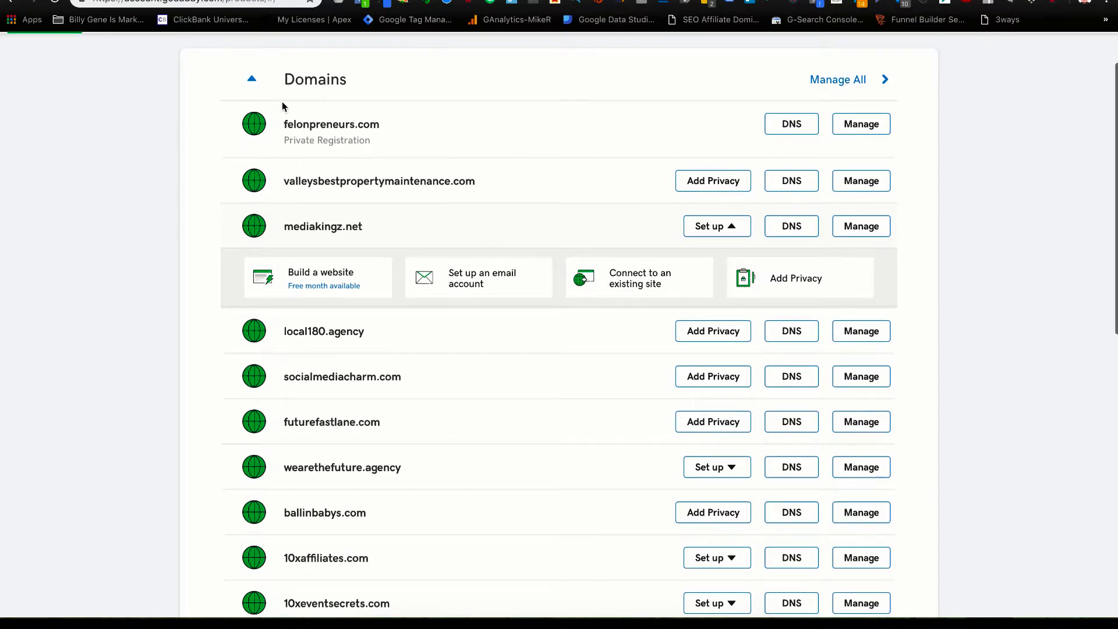
left_click(770, 129)
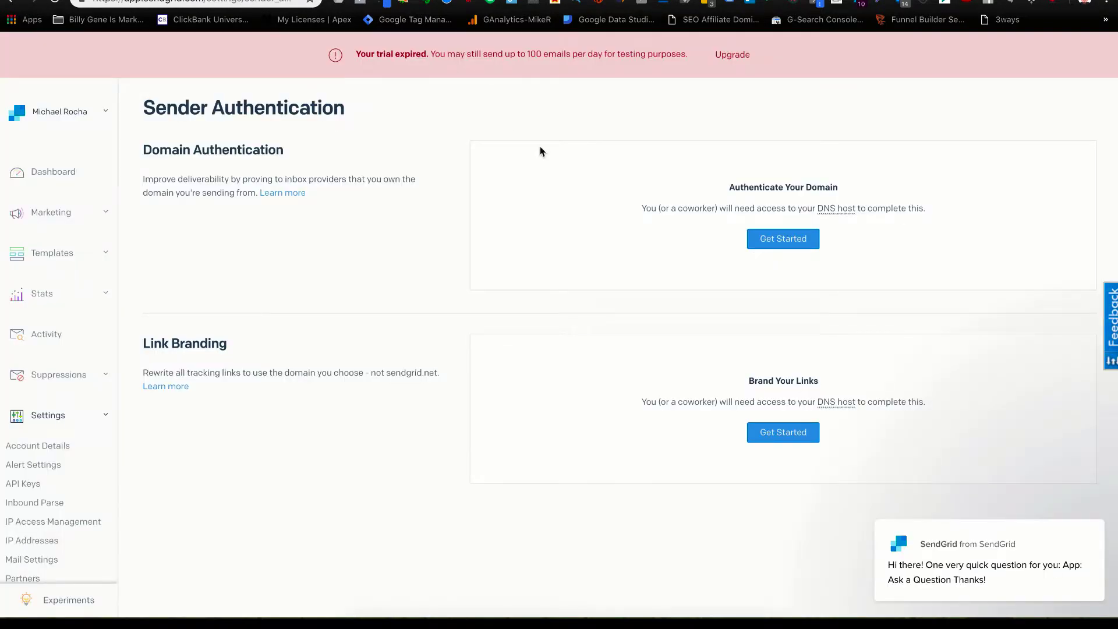
Start domain authentication with GoDaddy as the DNS host and no link branding.
left_click(778, 240)
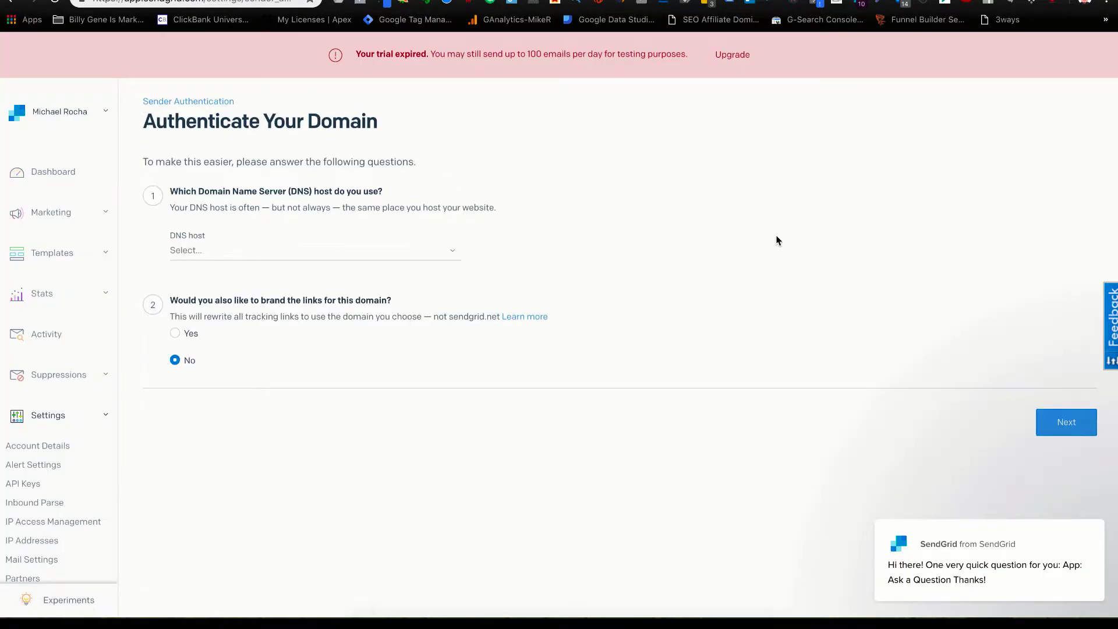
left_click(222, 247)
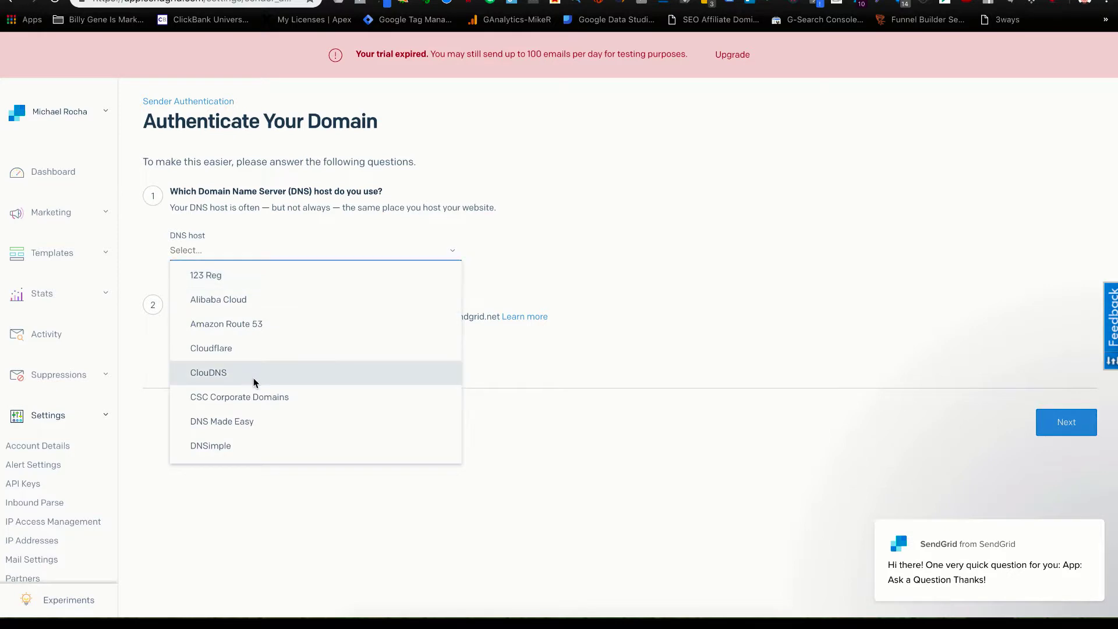
scroll(259, 388, "down", 2)
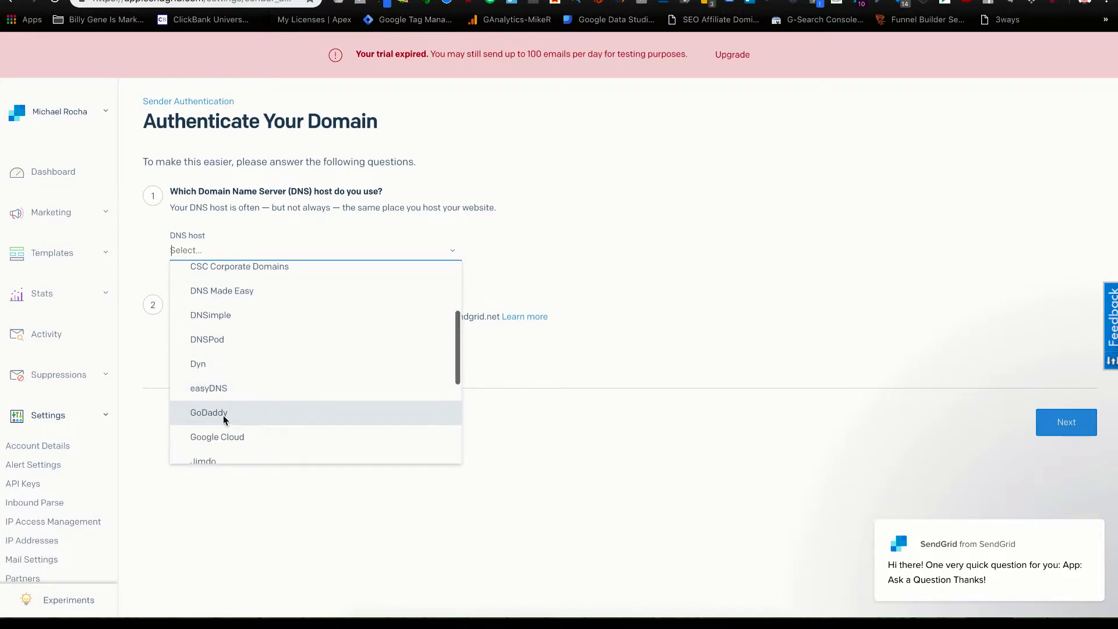
scroll(218, 411, "down", 5)
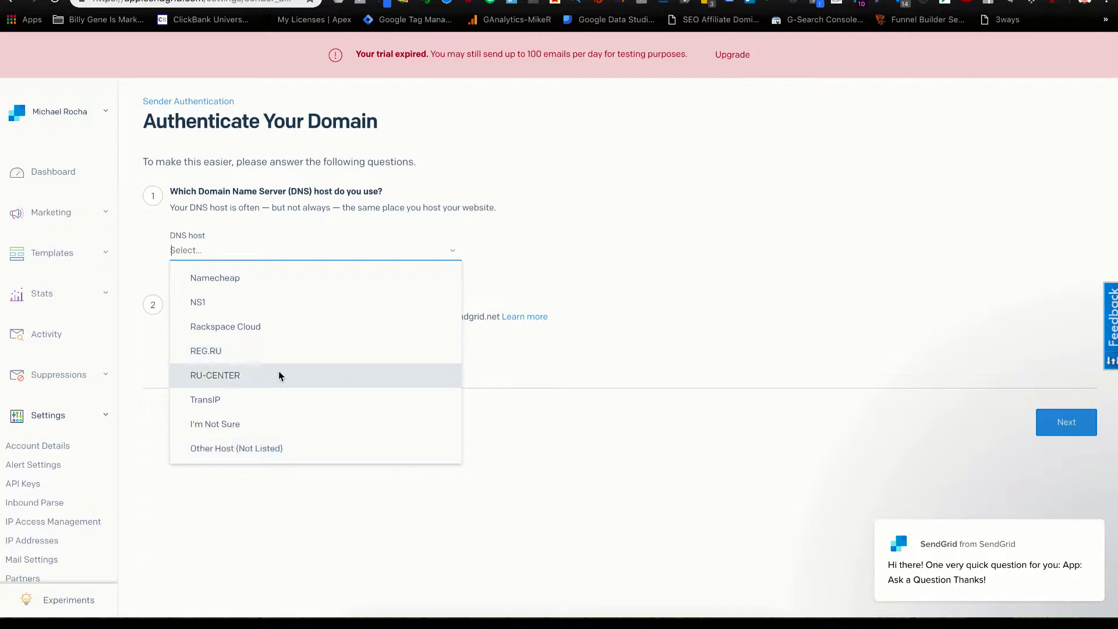
scroll(261, 413, "up", 3)
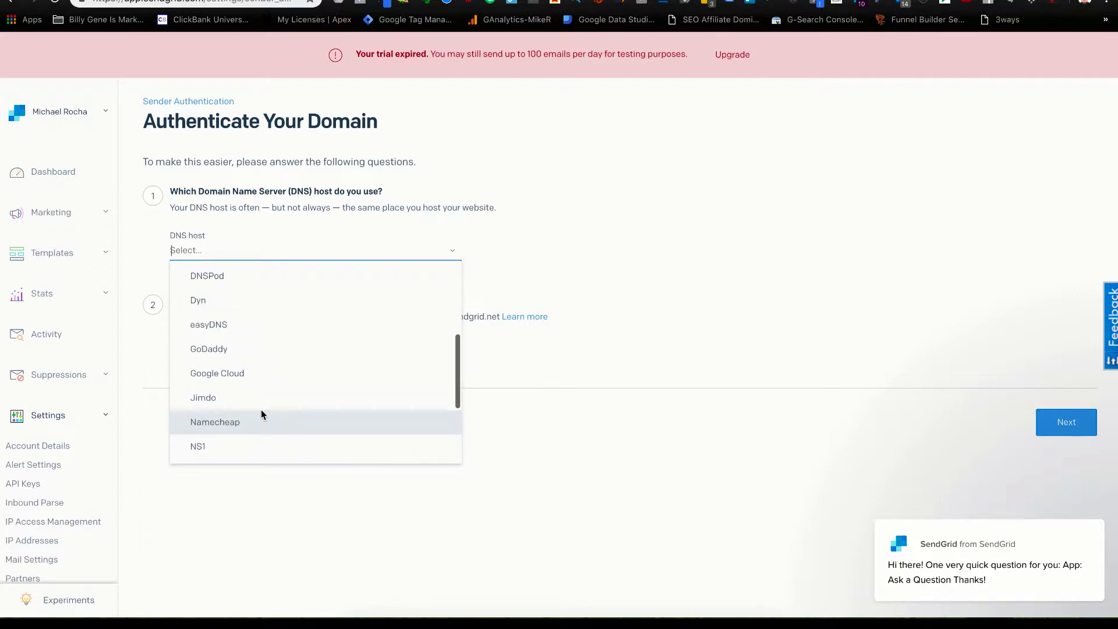
left_click(223, 351)
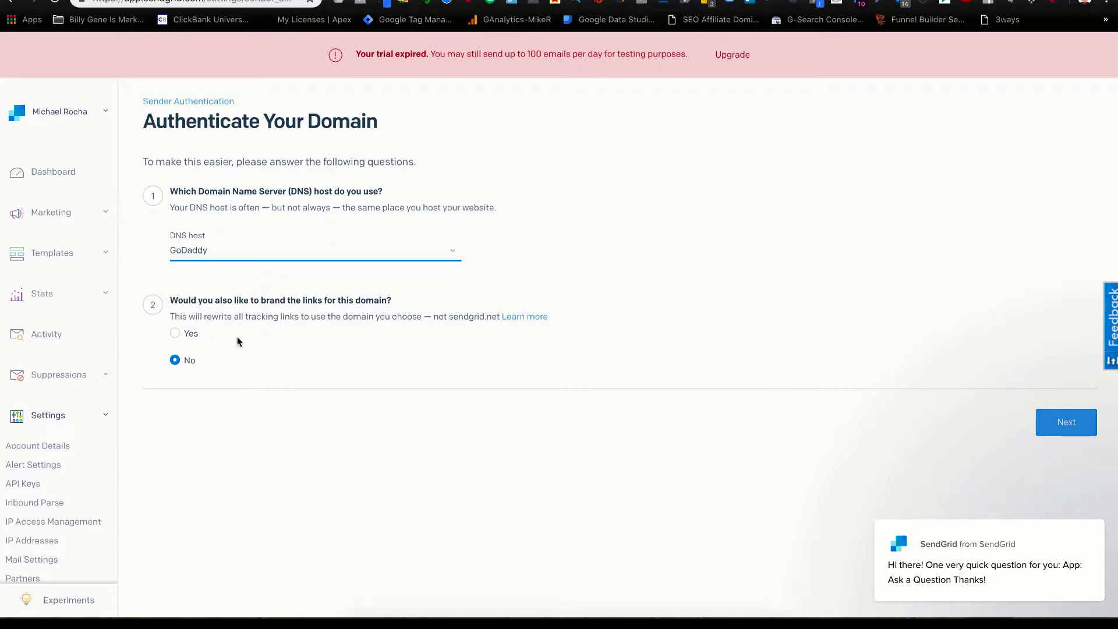
left_click(1067, 422)
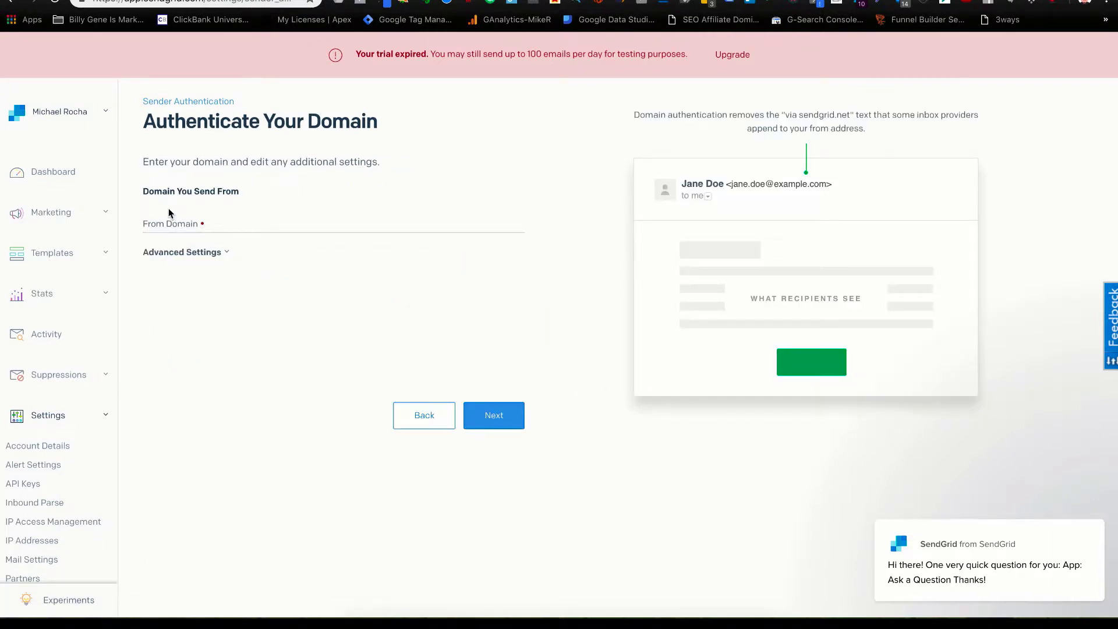
left_click(183, 225)
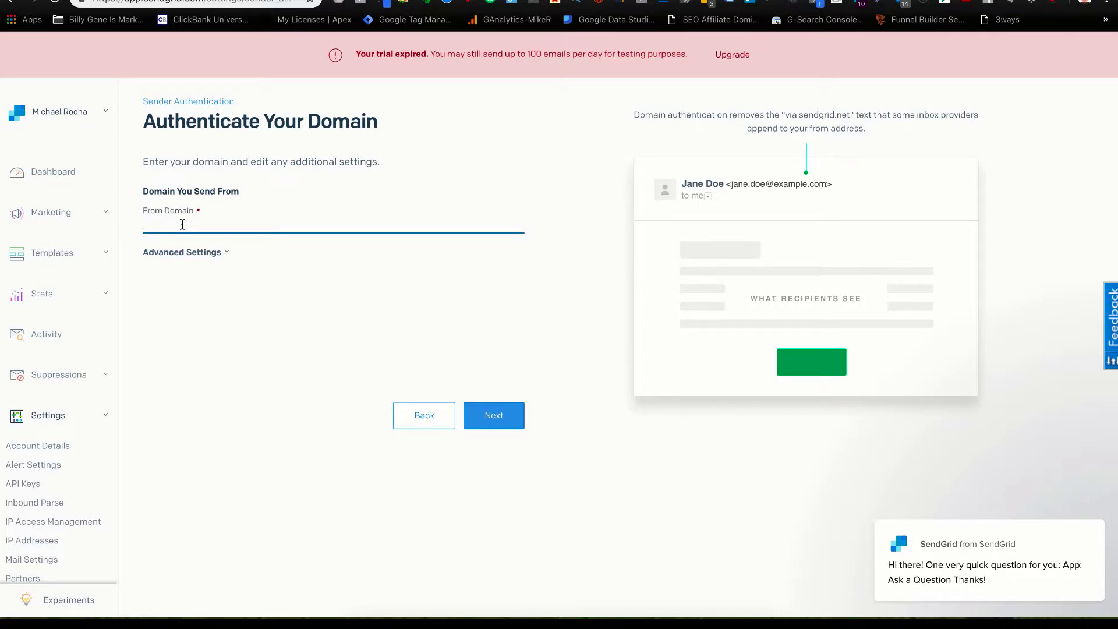
type("www.felonpreneurs.com")
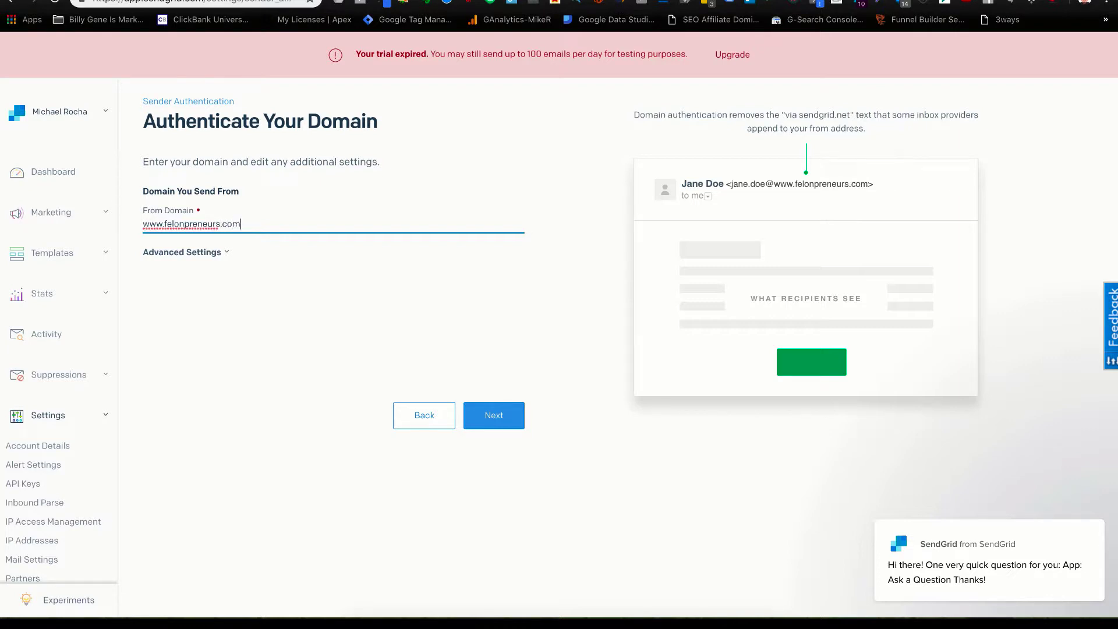
left_click(253, 269)
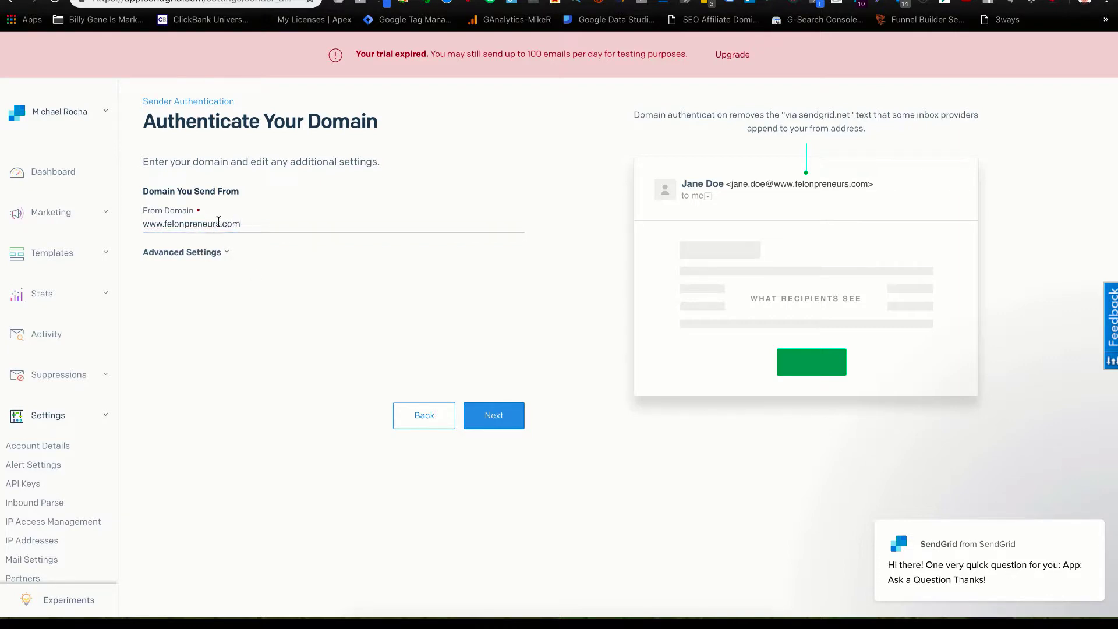
left_click(478, 409)
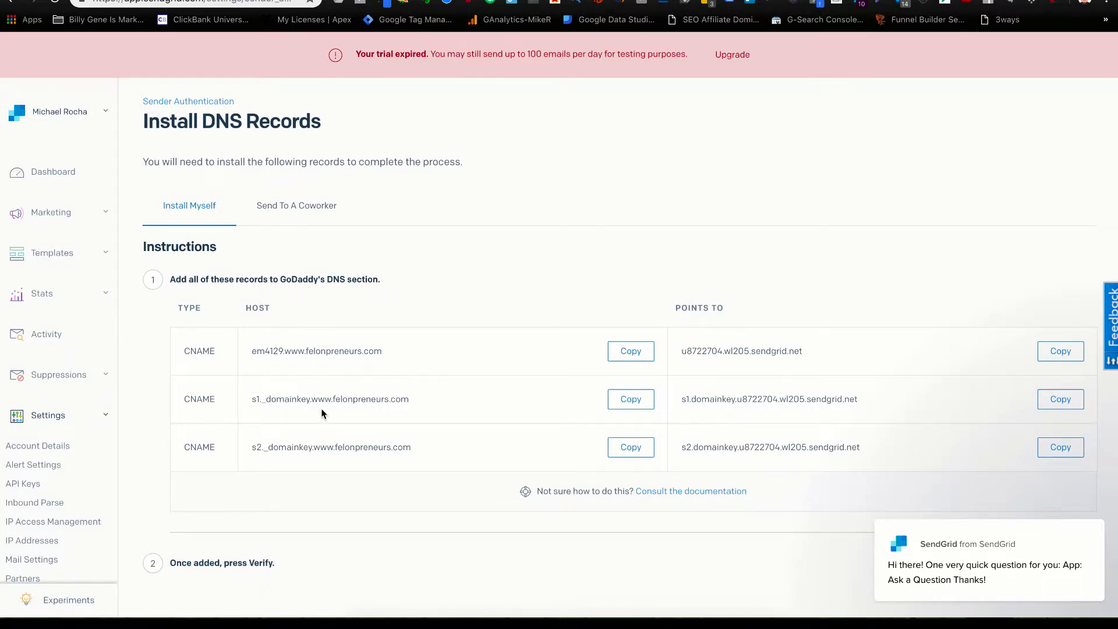
Review the three generated CNAME records, then return to the ClickFunnels help article.
scroll(320, 407, "down", 1)
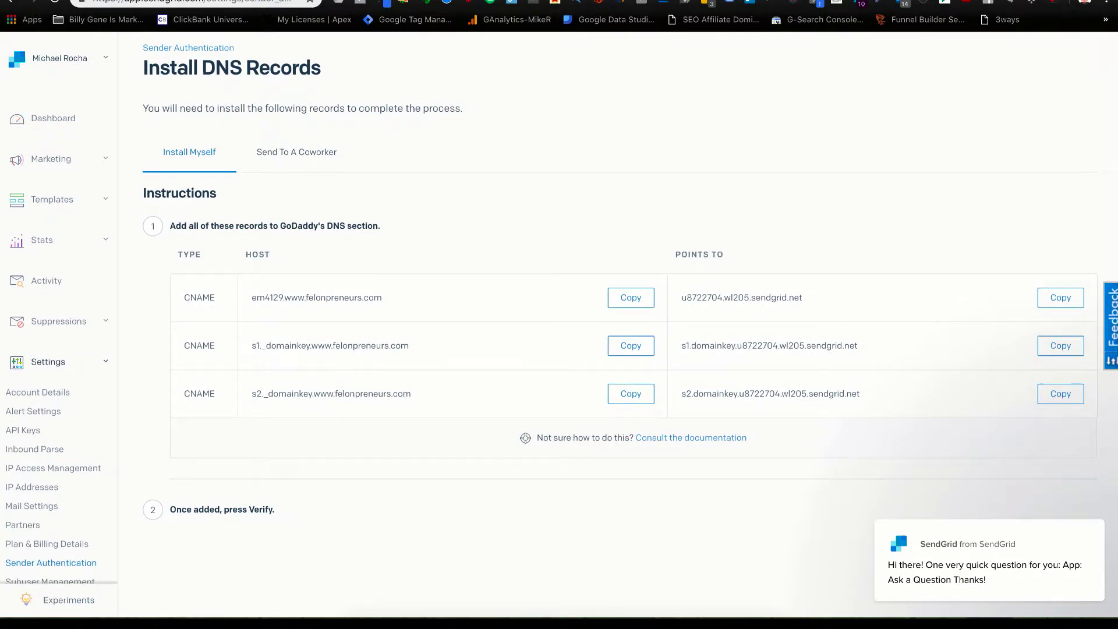
key("ctrl+Tab")
scroll(474, 351, "down", 8)
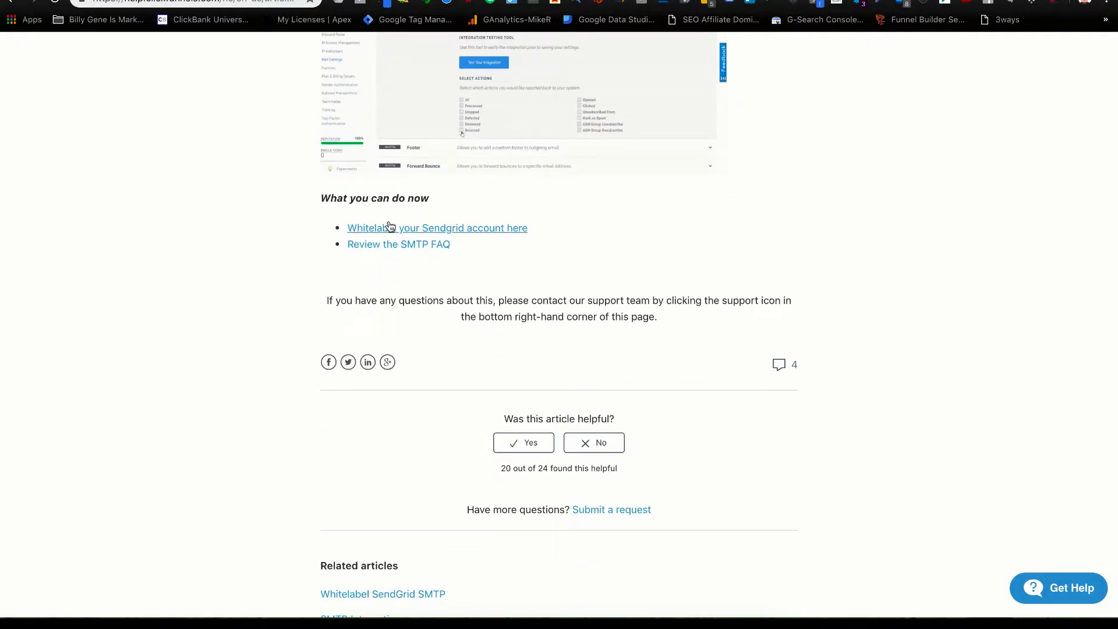
Open the Whitelabel SendGrid SMTP guide and read through its CNAME Steps 1–3.
left_click(390, 227)
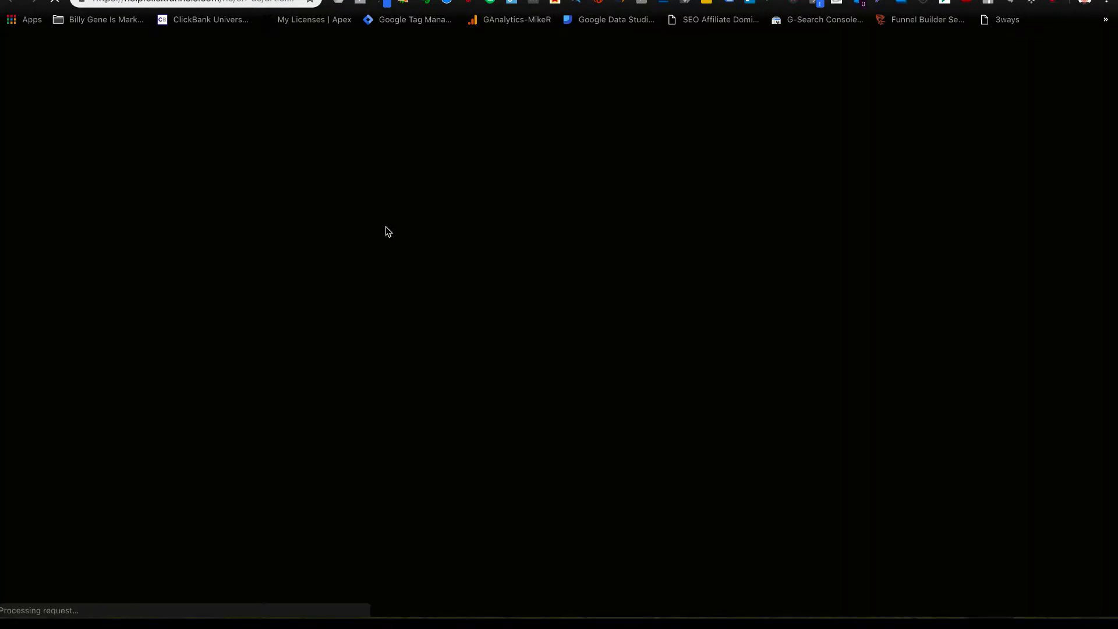
scroll(490, 372, "down", 8)
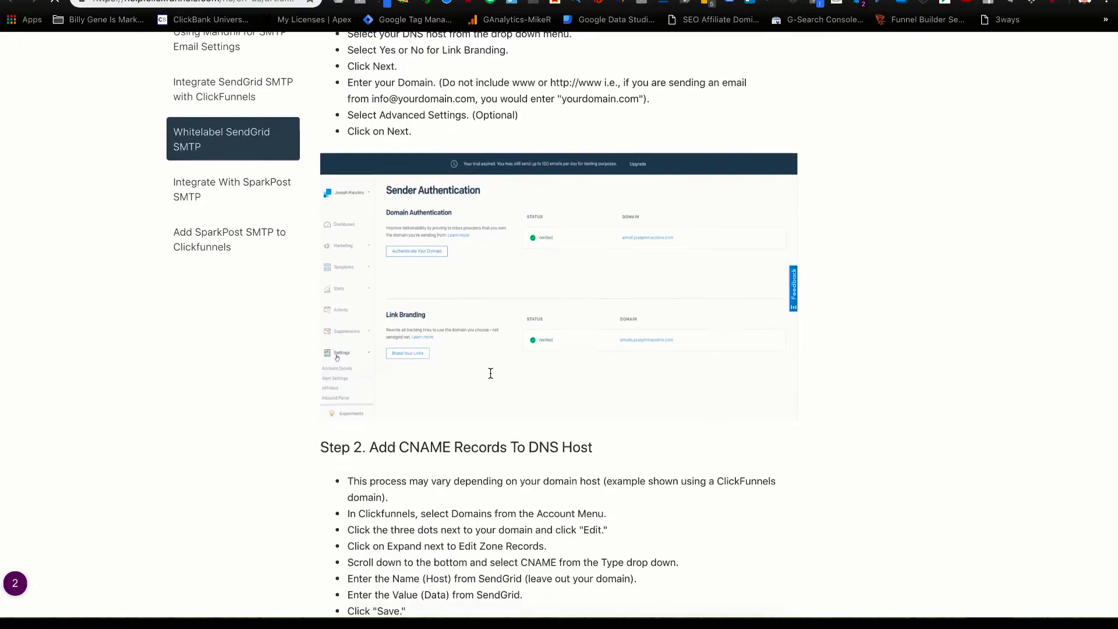
scroll(491, 376, "up", 3)
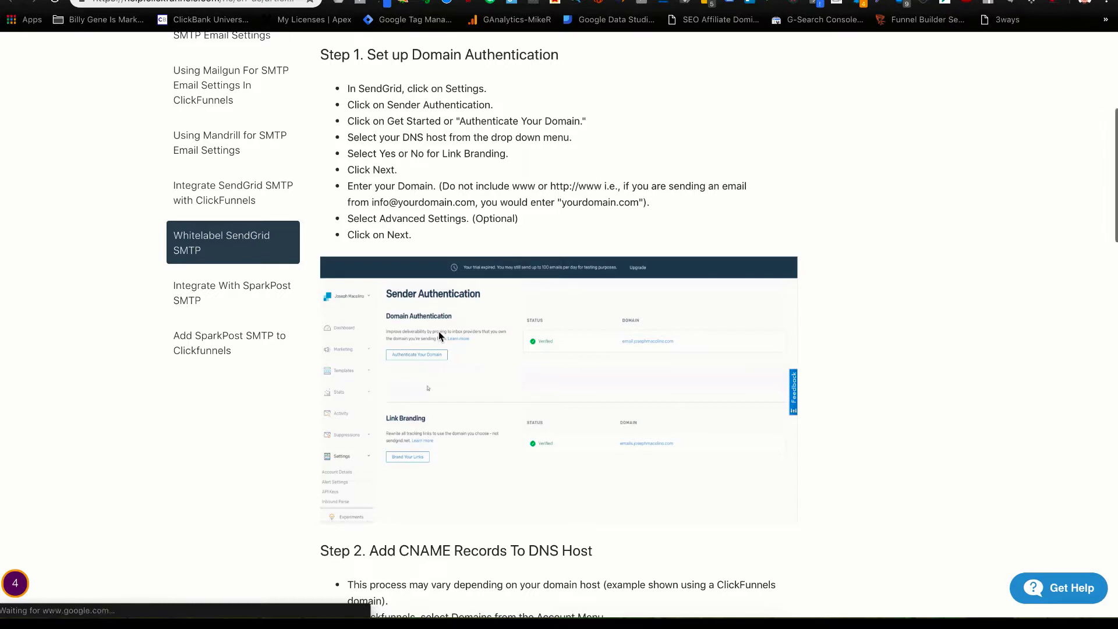
scroll(439, 331, "down", 12)
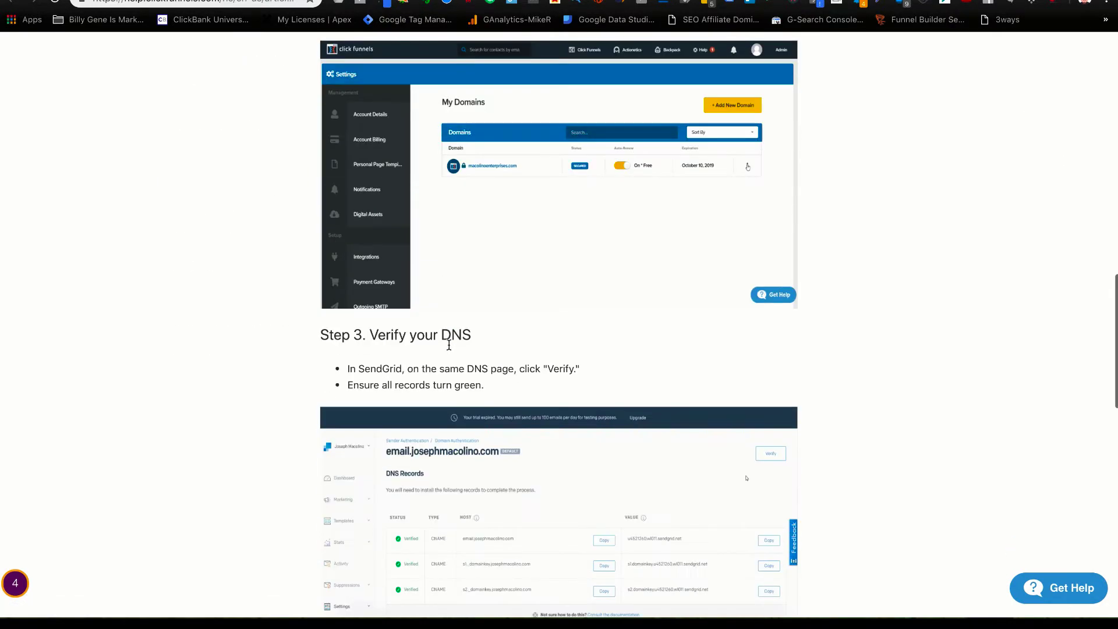
scroll(449, 345, "down", 6)
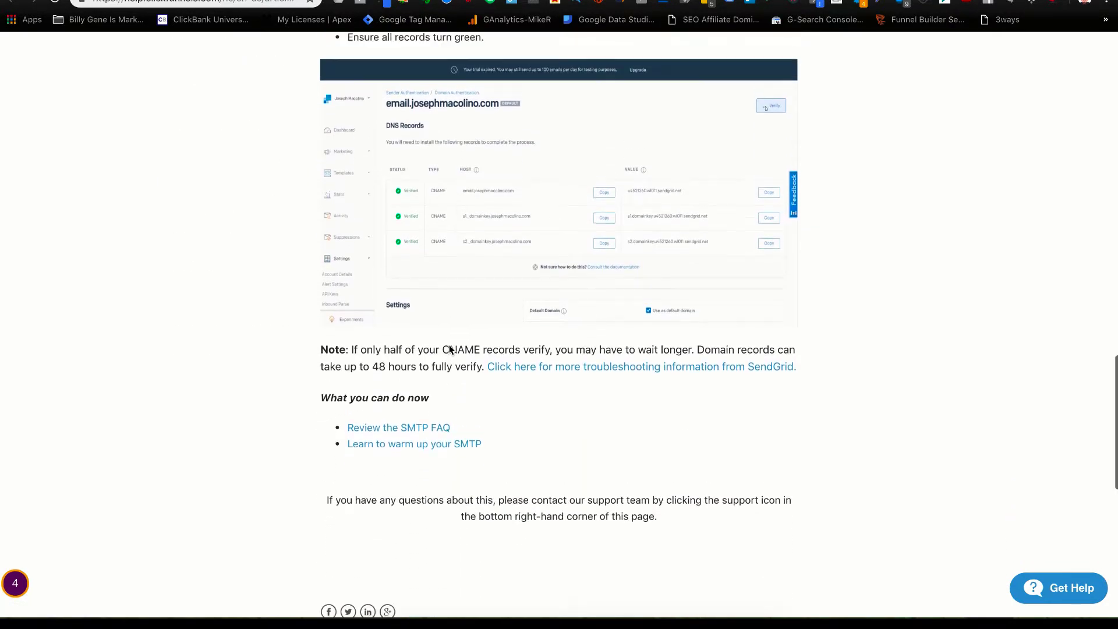
scroll(449, 350, "up", 2)
scroll(449, 349, "up", 1)
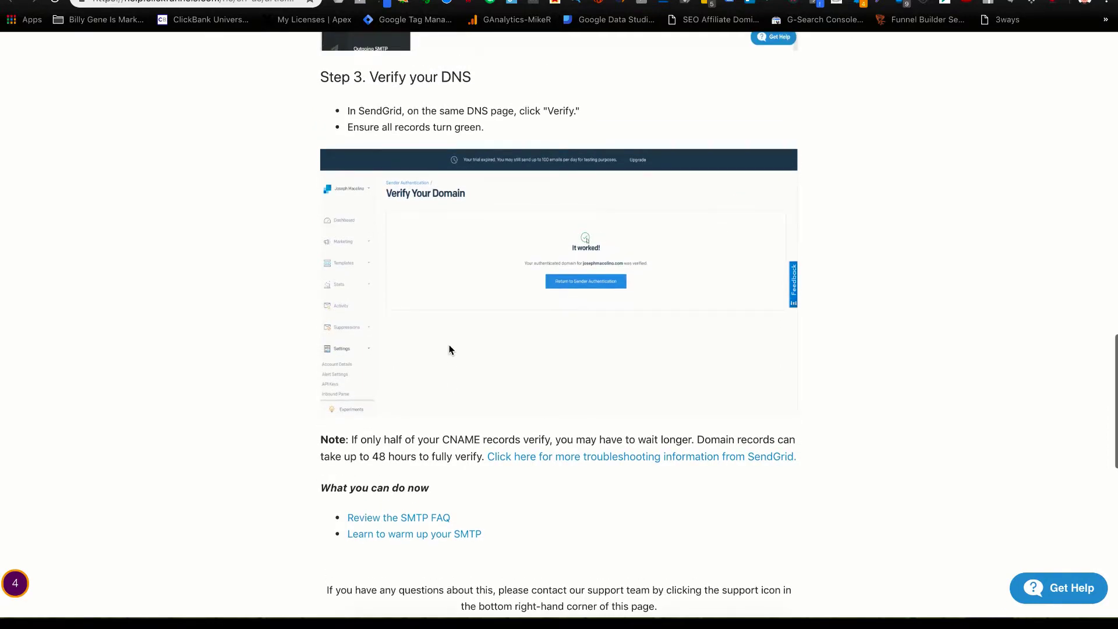
scroll(449, 350, "up", 8)
scroll(449, 349, "up", 5)
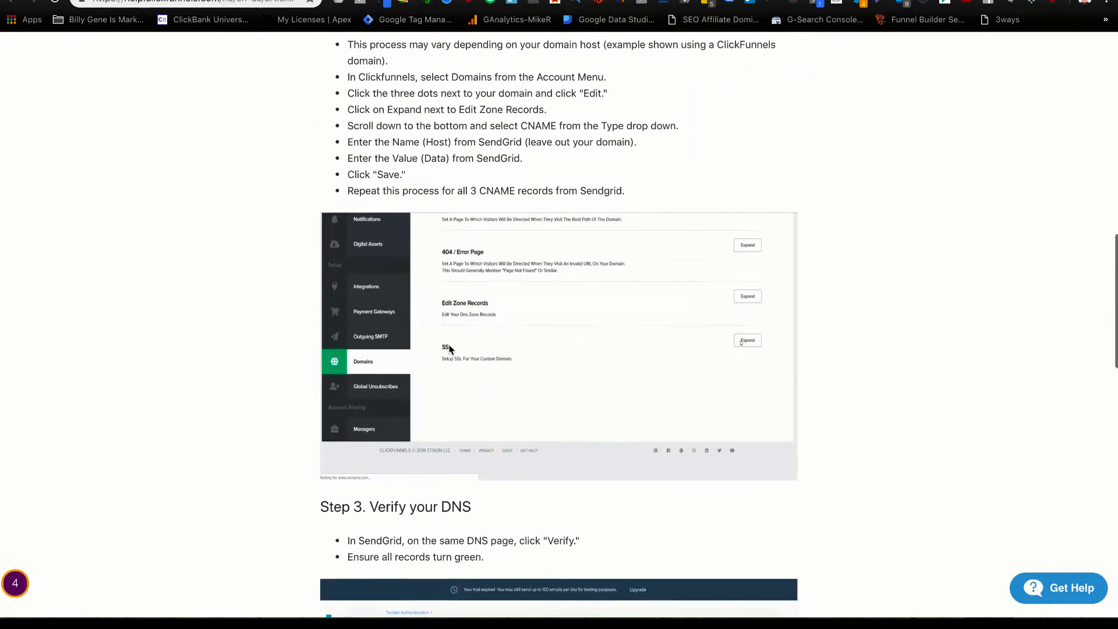
scroll(449, 348, "up", 10)
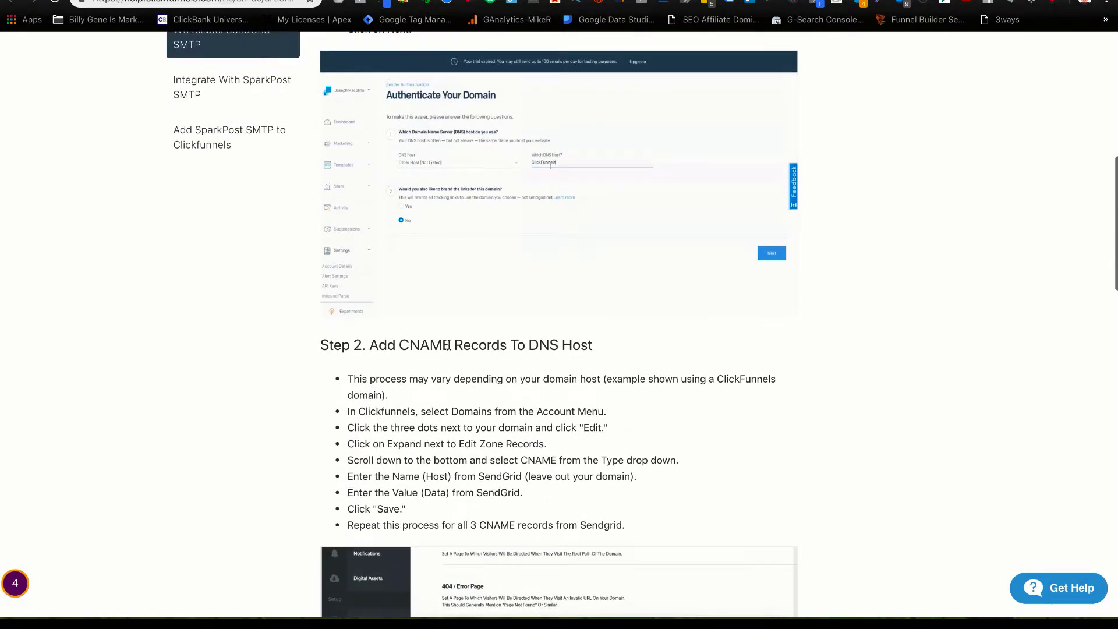
scroll(449, 347, "up", 8)
scroll(449, 347, "down", 19)
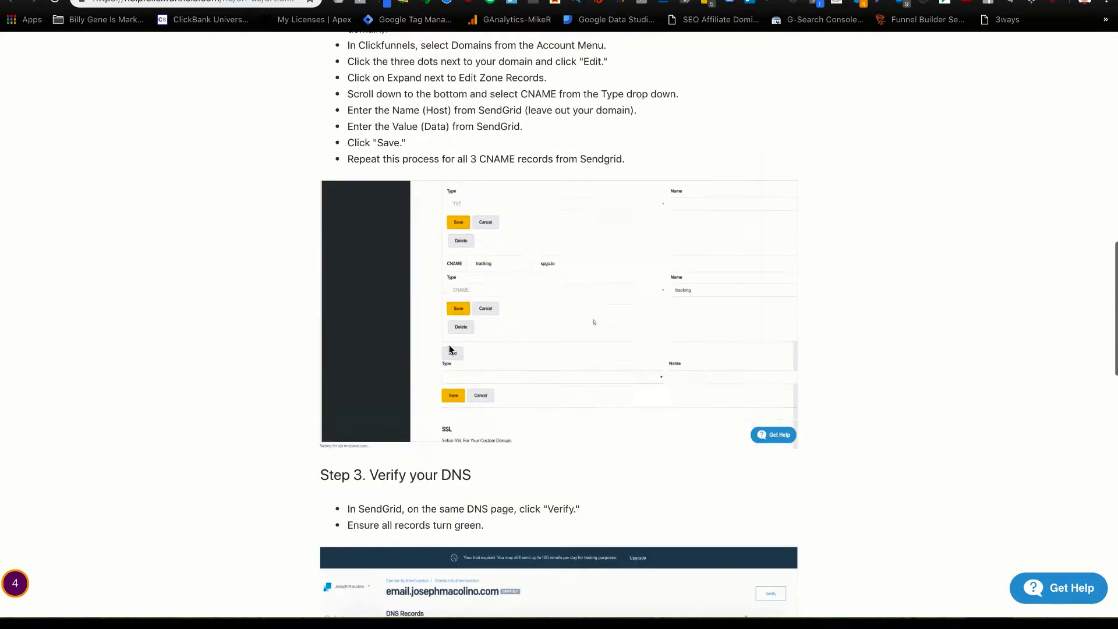
scroll(449, 349, "down", 6)
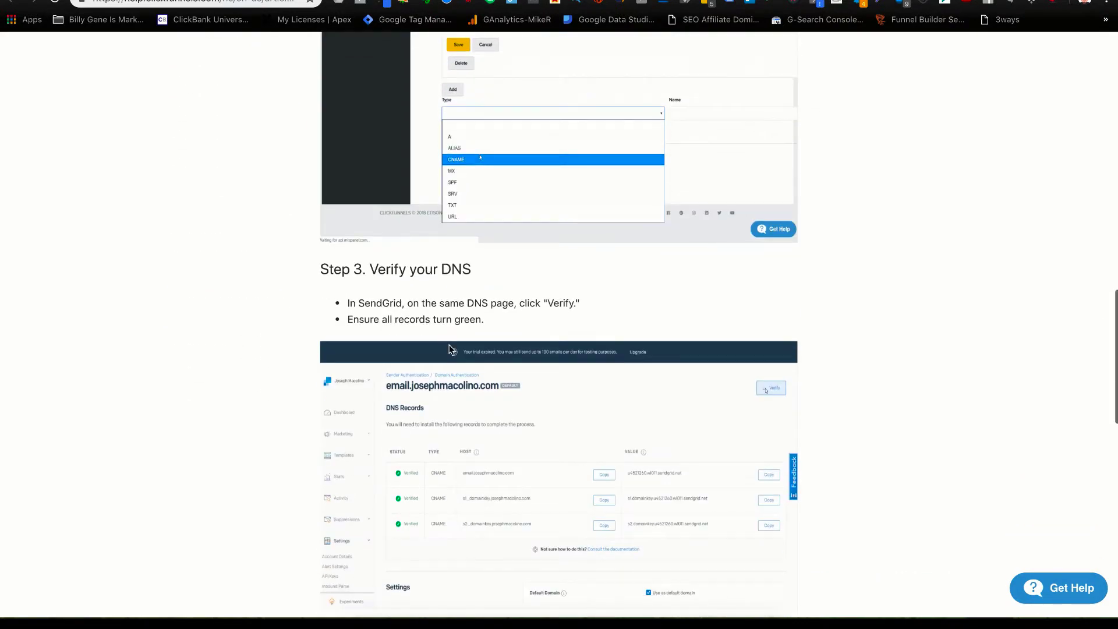
scroll(448, 348, "down", 8)
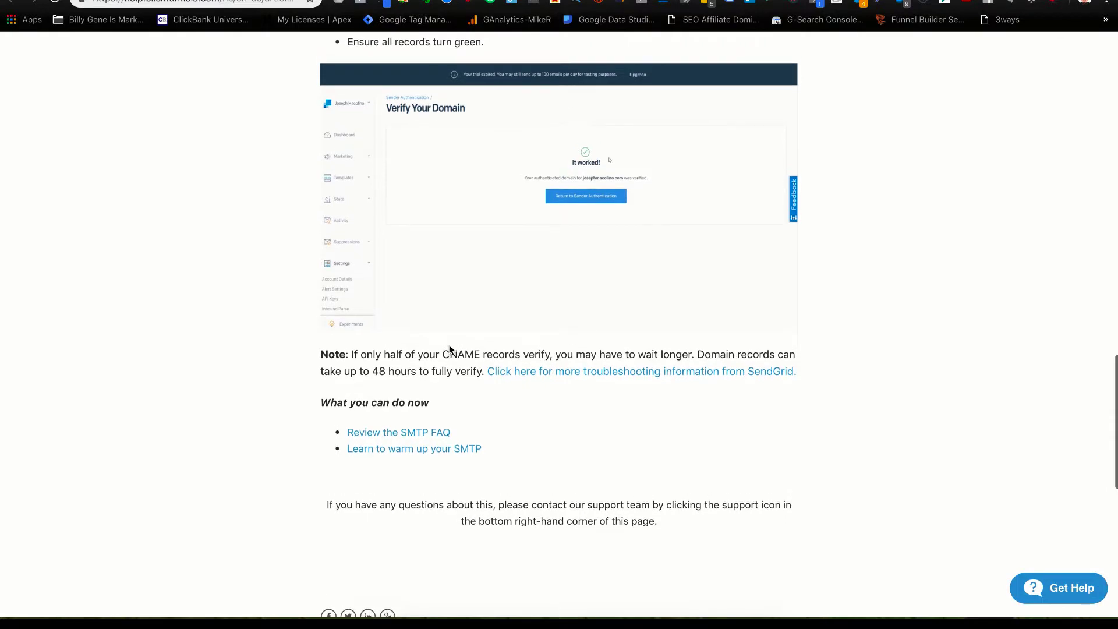
scroll(457, 352, "up", 1)
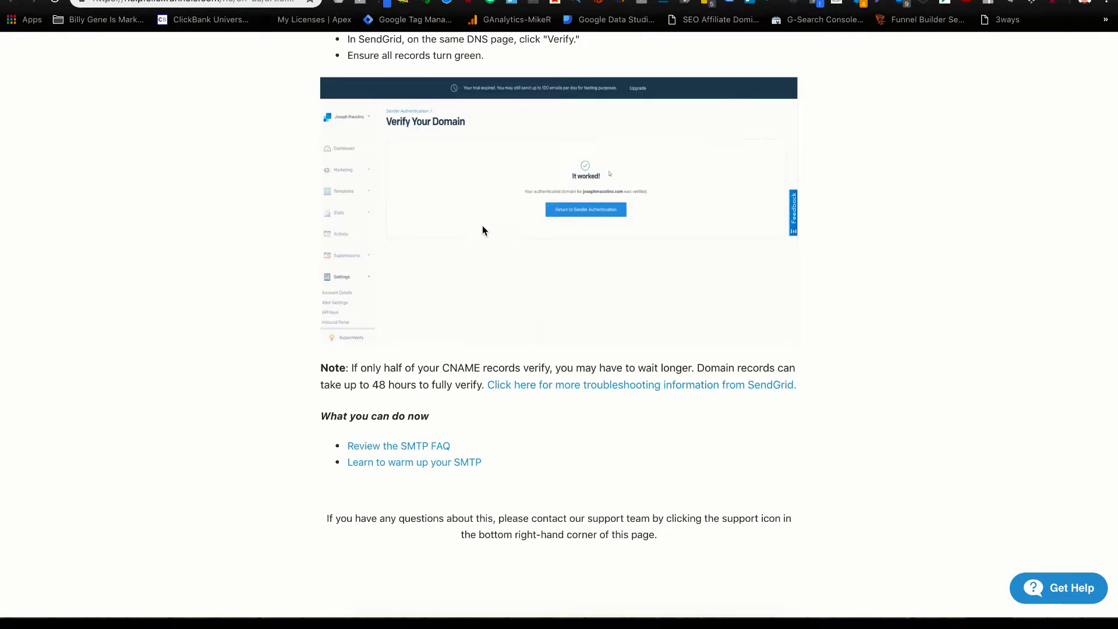
scroll(439, 291, "up", 5)
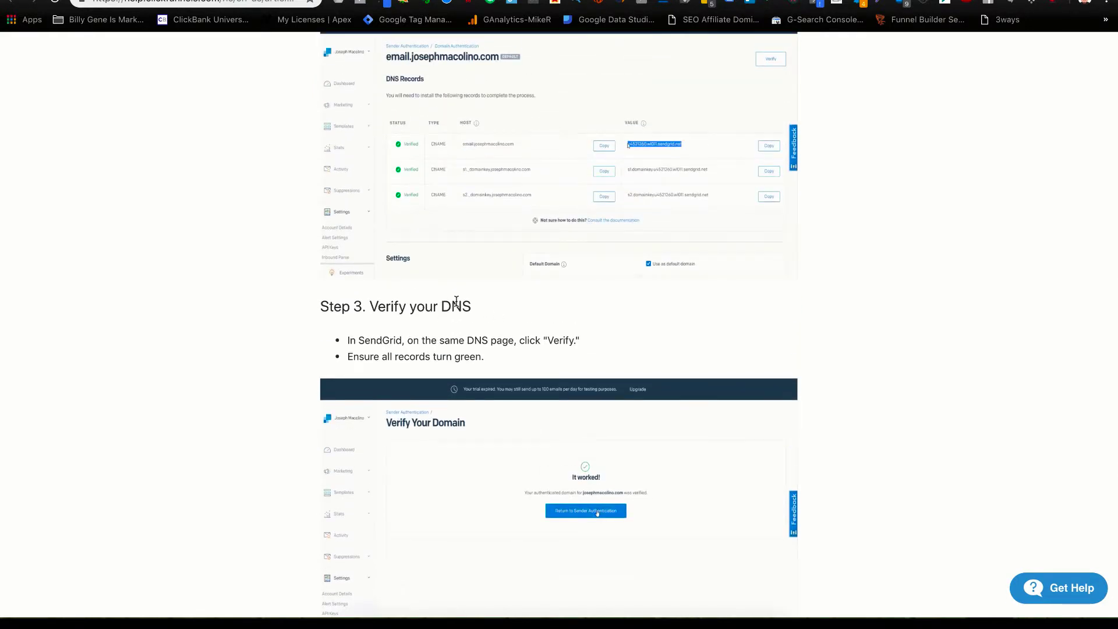
scroll(484, 315, "up", 2)
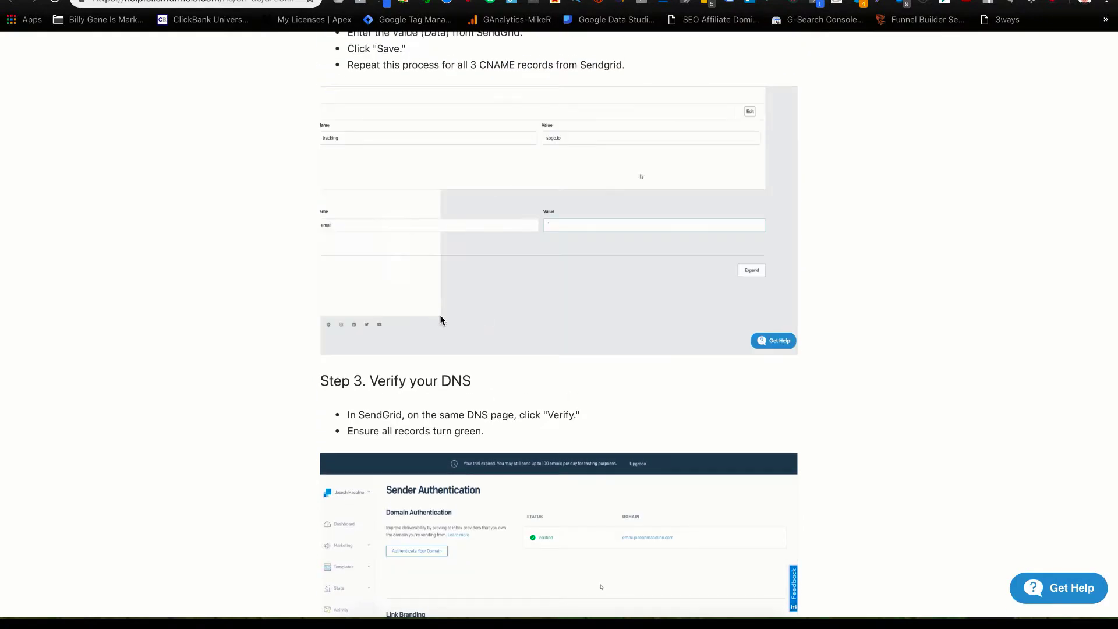
scroll(441, 319, "up", 3)
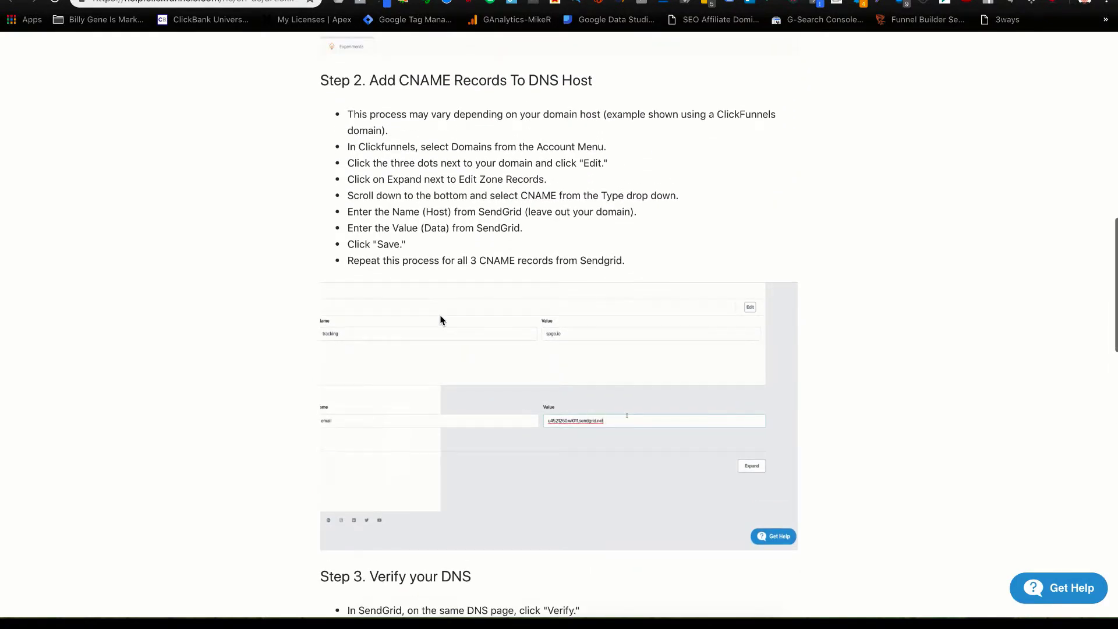
scroll(441, 320, "up", 1)
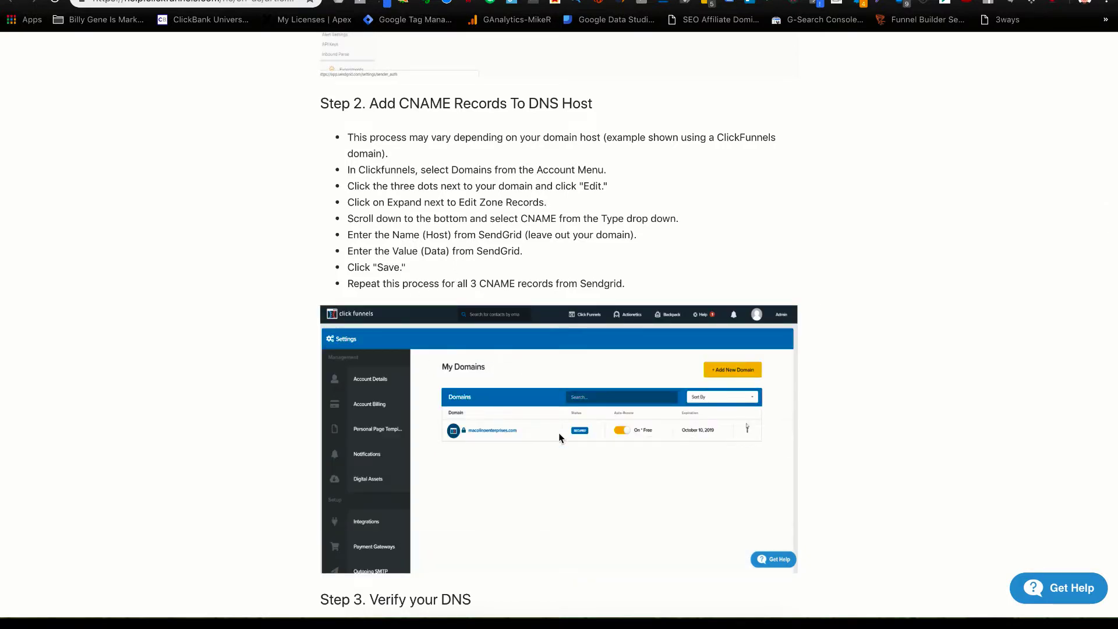
scroll(557, 450, "down", 3)
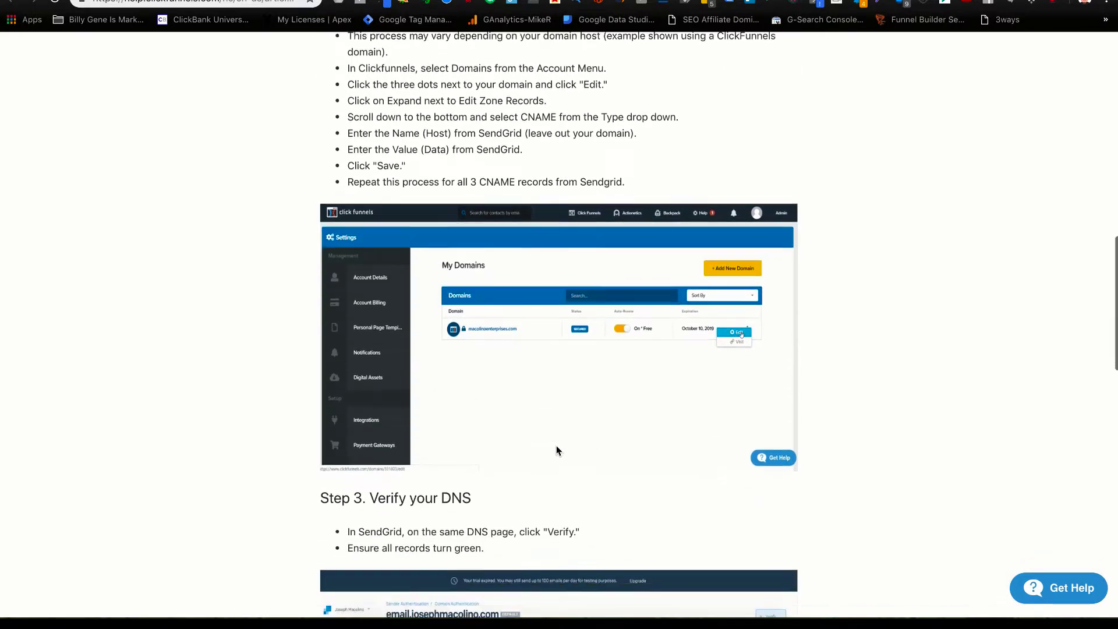
scroll(557, 450, "down", 2)
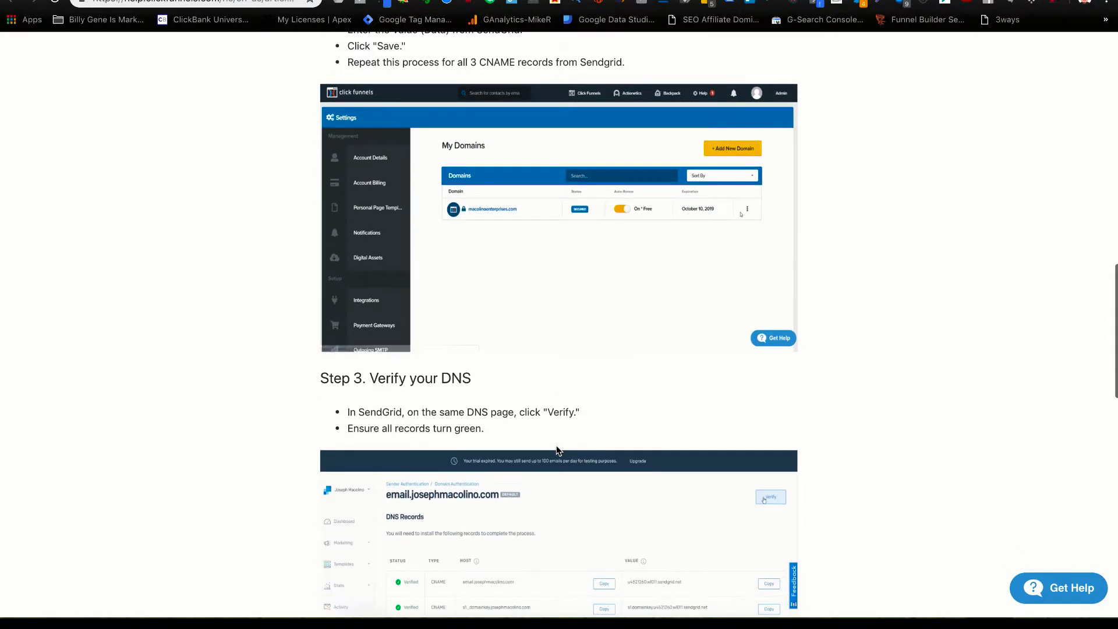
scroll(557, 449, "down", 3)
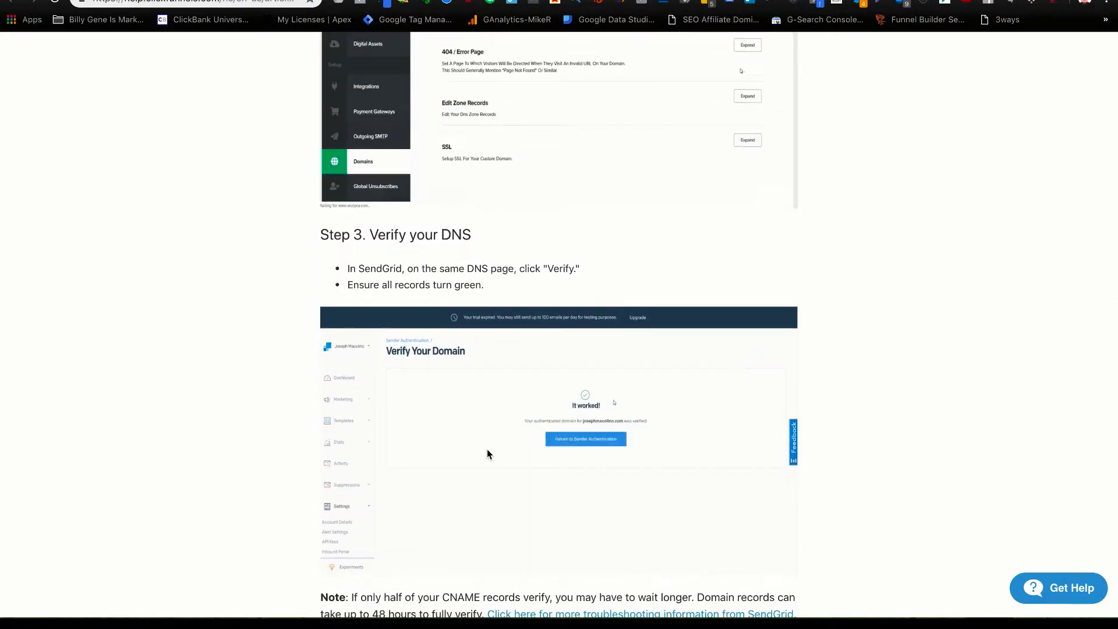
scroll(487, 449, "up", 2)
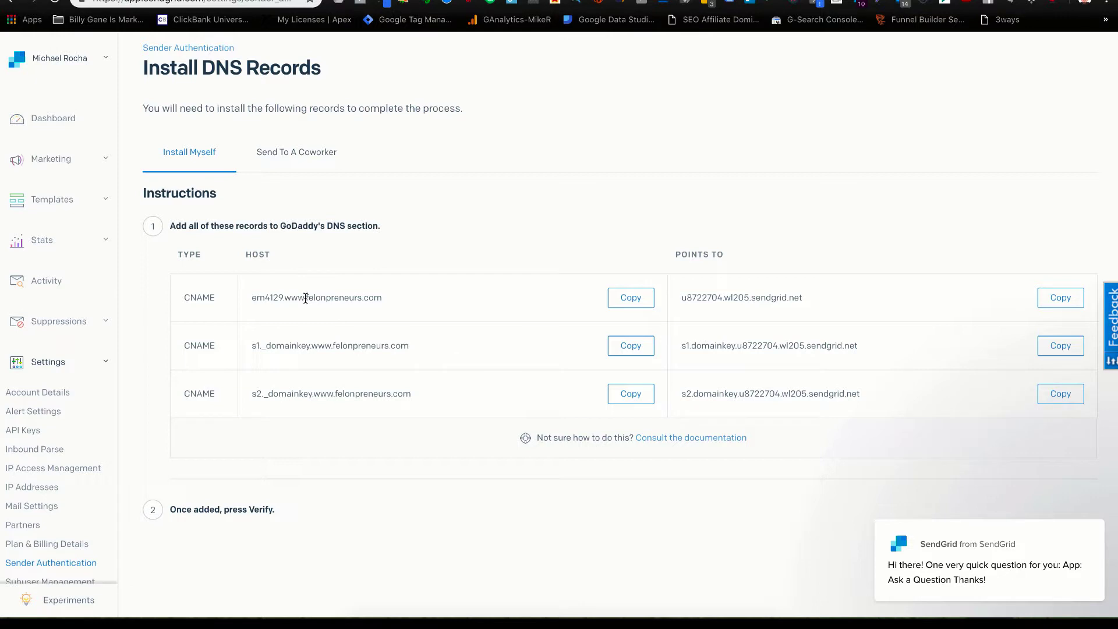
left_click_drag(305, 298, 207, 297)
left_click(357, 278)
left_click_drag(305, 297, 251, 297)
key("ctrl+c")
Switch to GoDaddy and review the existing DNS records for felonpreneurs.com.
left_click(750, 5)
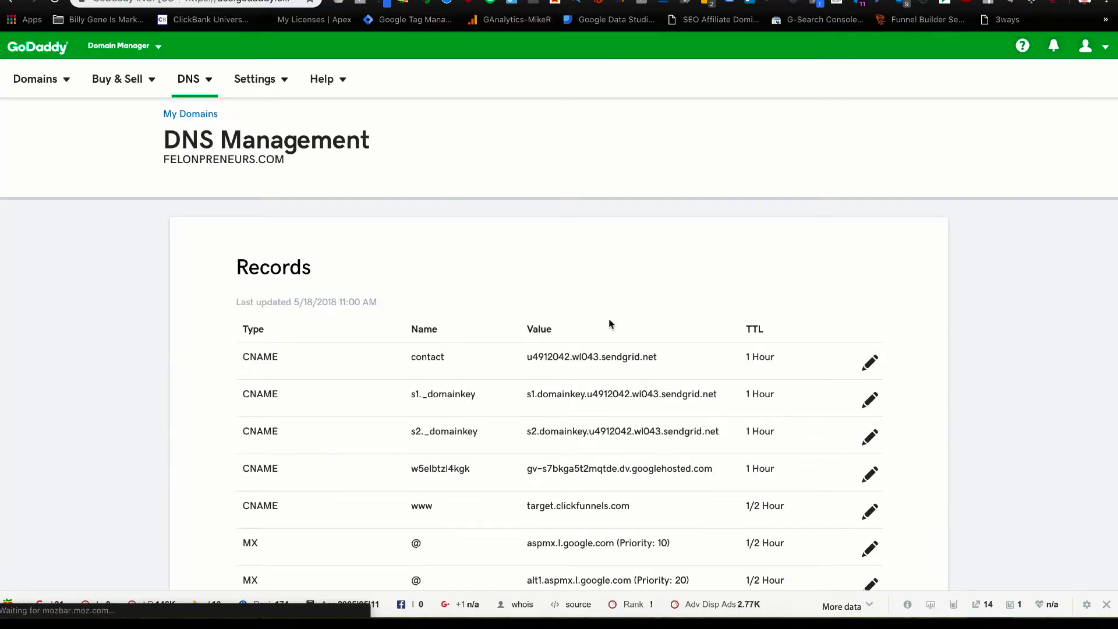
scroll(584, 333, "down", 2)
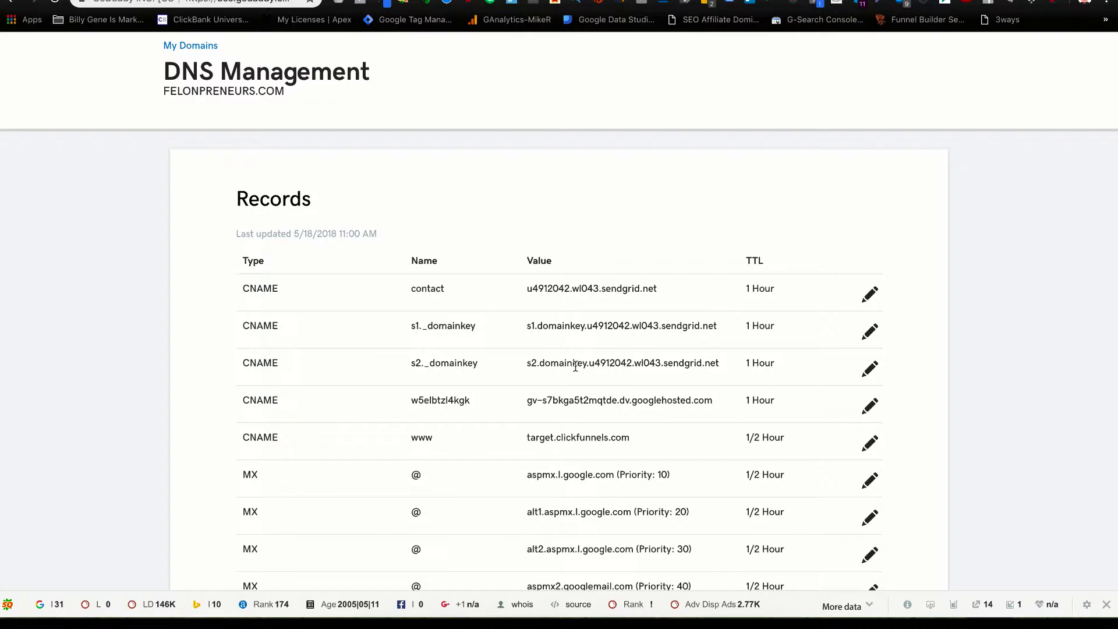
scroll(576, 366, "down", 10)
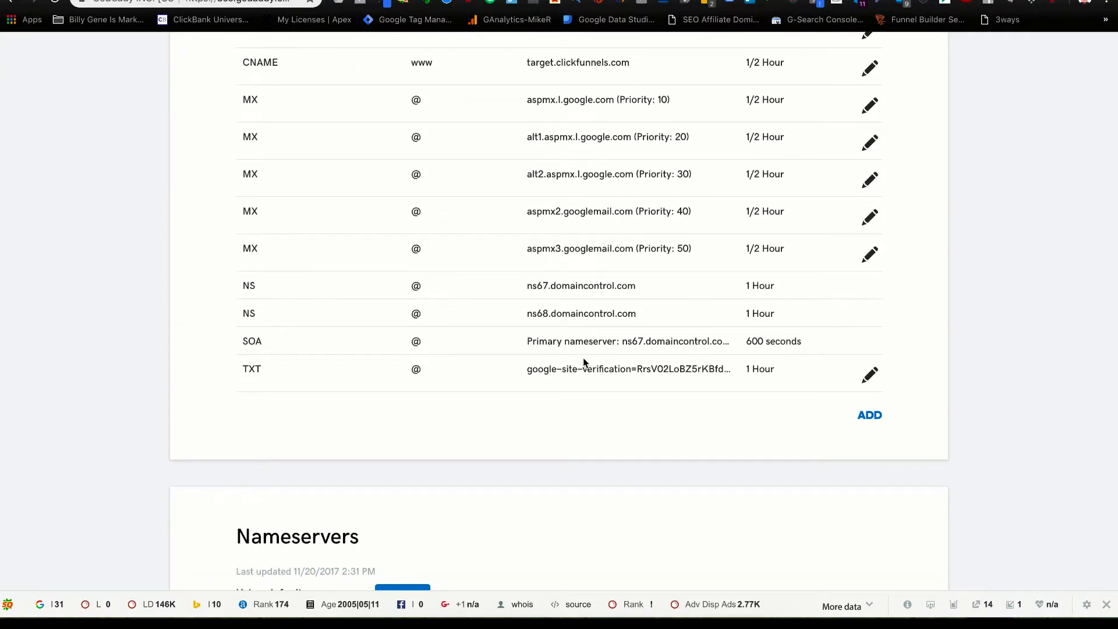
scroll(518, 129, "up", 2)
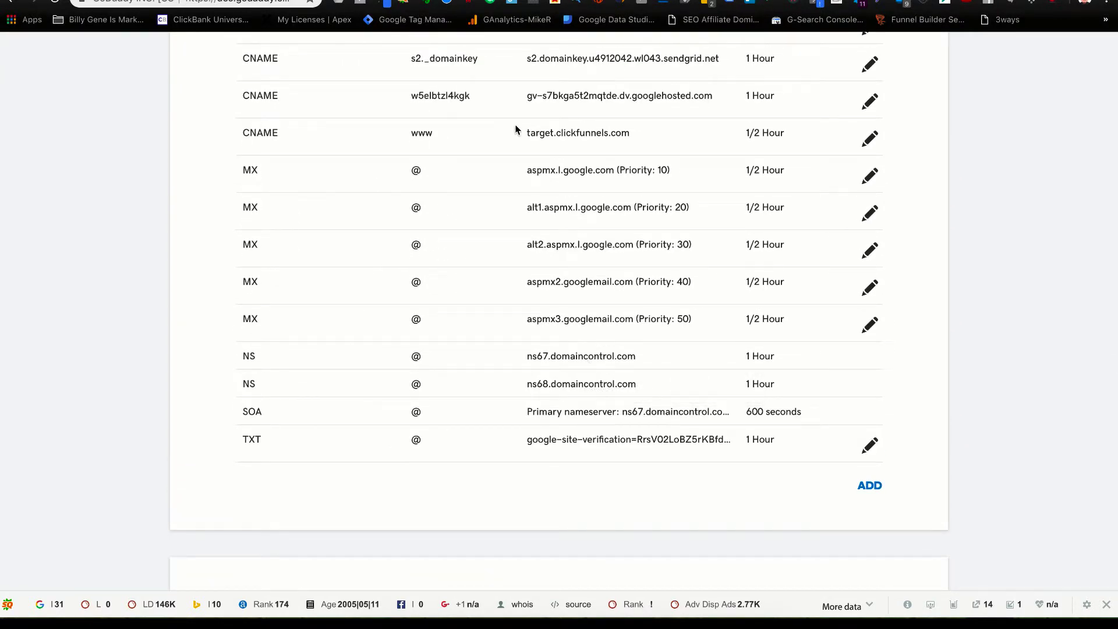
scroll(608, 175, "up", 3)
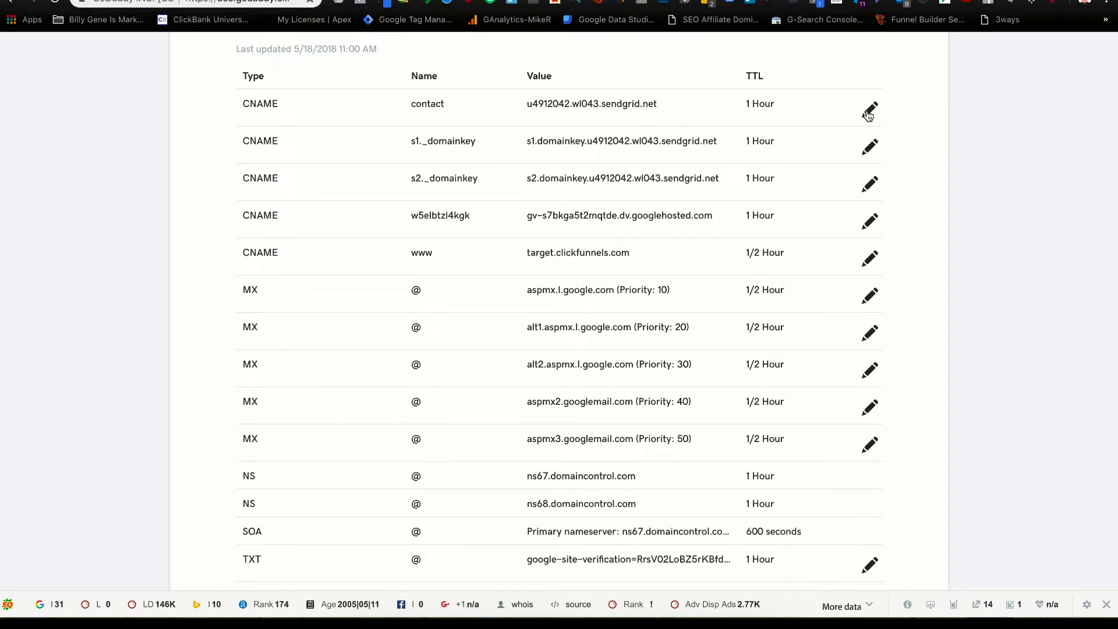
scroll(864, 470, "down", 2)
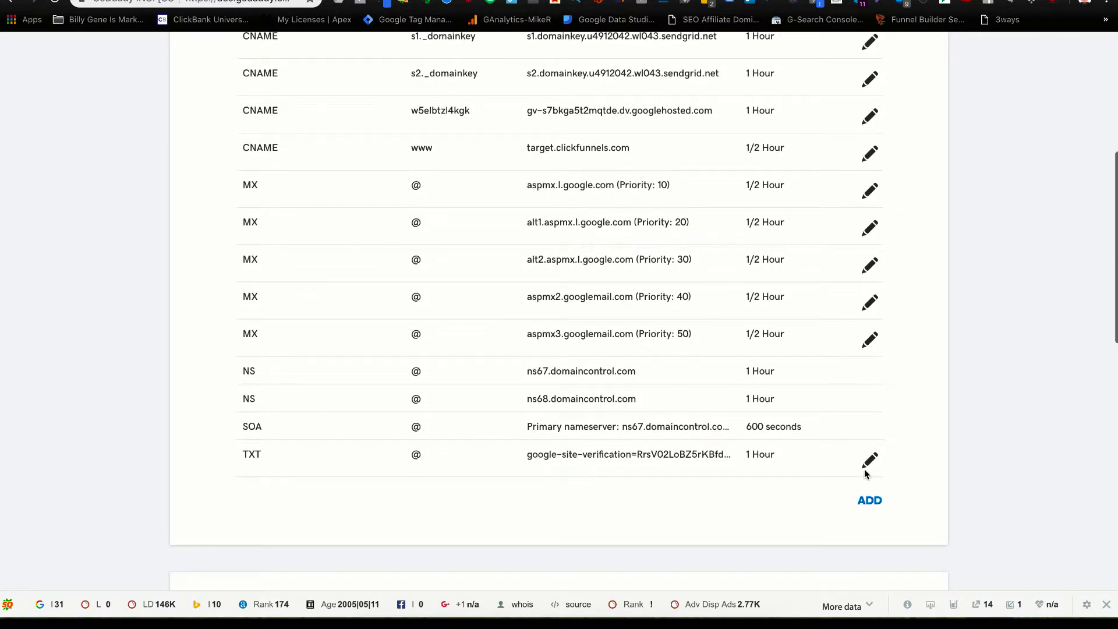
Add a GoDaddy CNAME record em4129.www pointing to u8722704.wl205.sendgrid.net and save it.
left_click(870, 501)
scroll(369, 361, "down", 3)
left_click(357, 372)
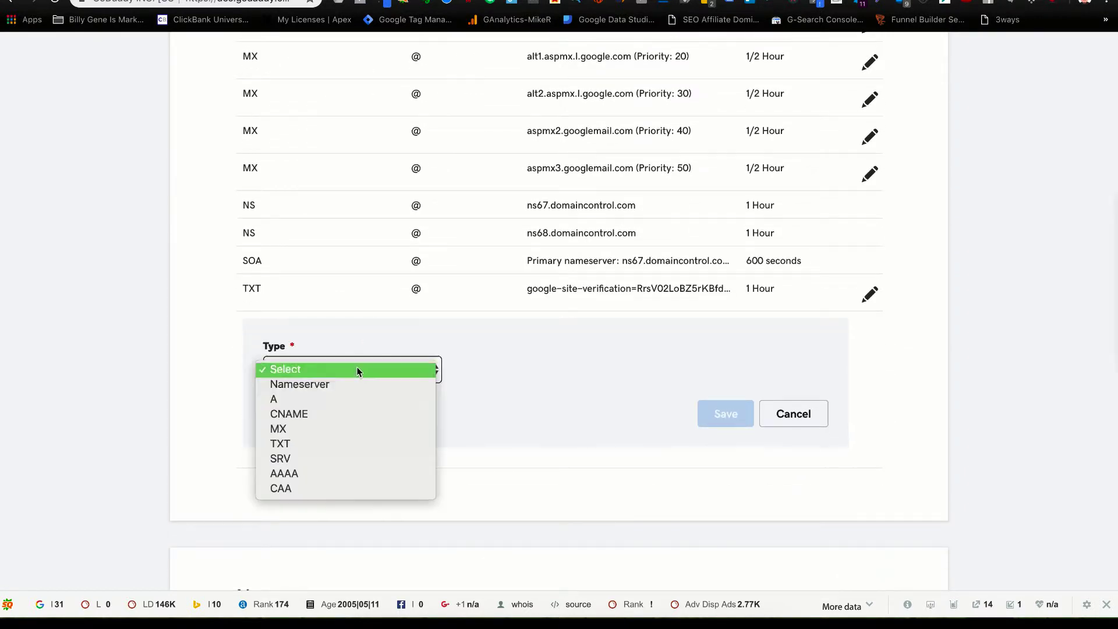
left_click(349, 413)
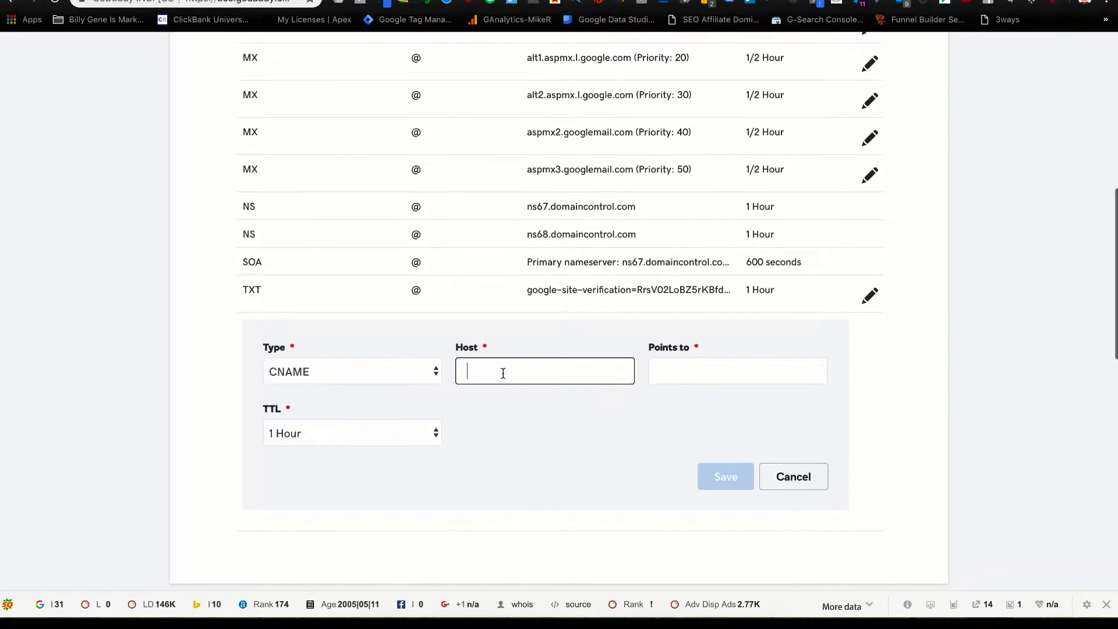
key("ctrl+v")
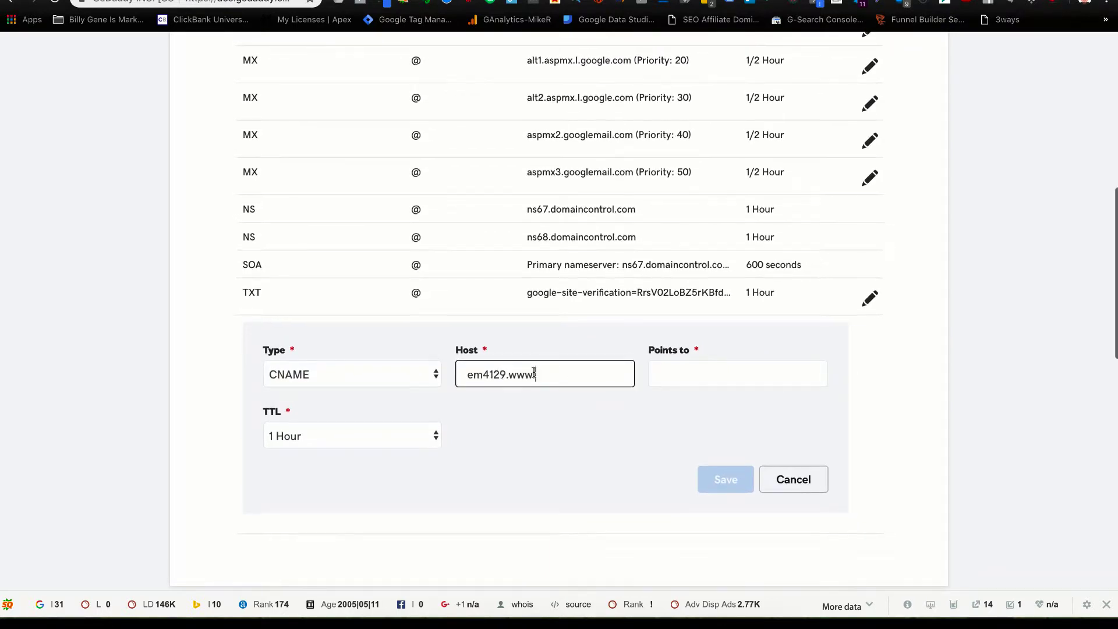
type(".")
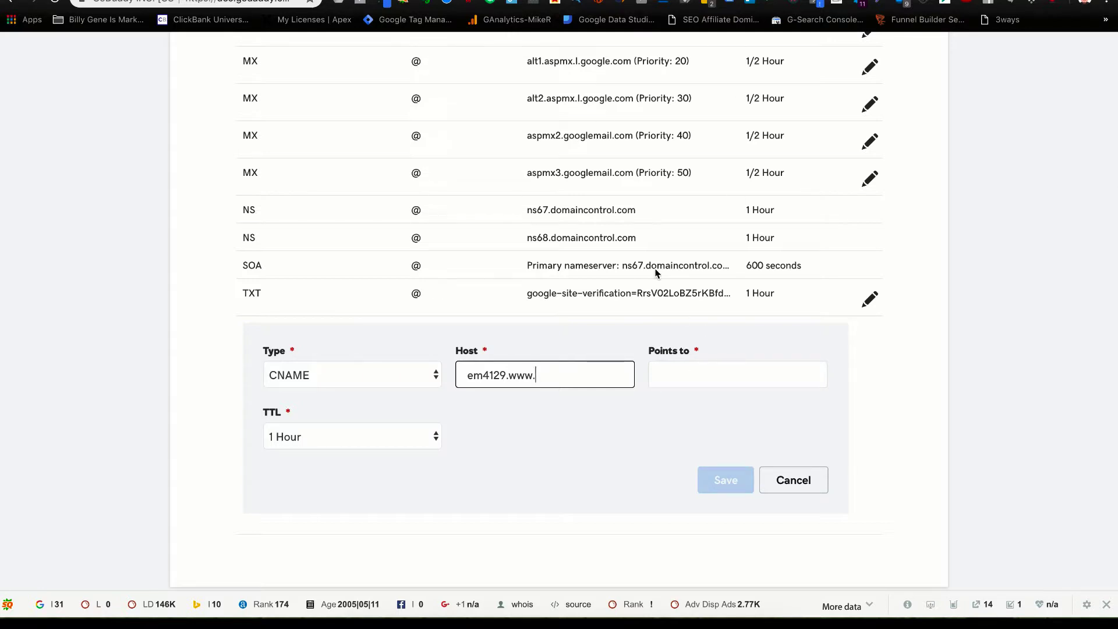
left_click(586, 3)
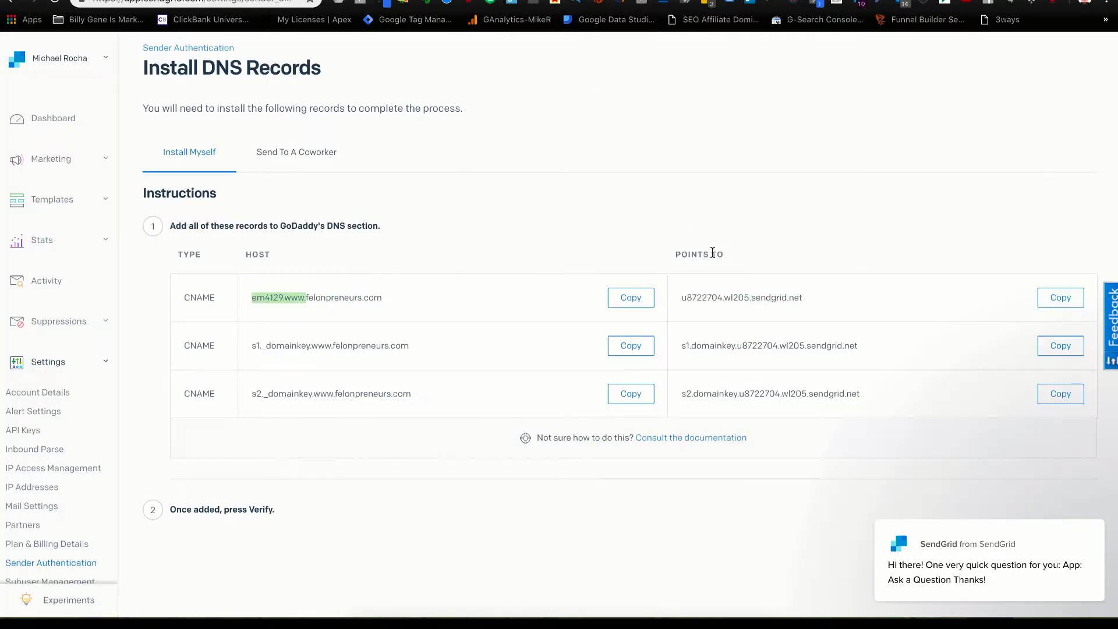
left_click(1060, 298)
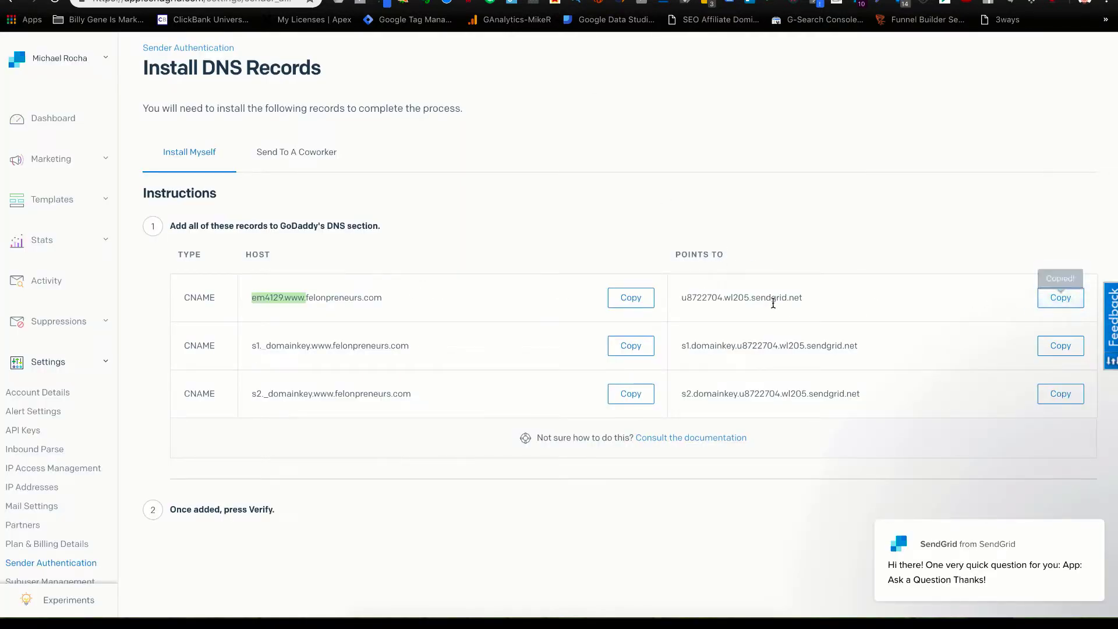
key("ctrl+shift+Tab")
left_click(664, 372)
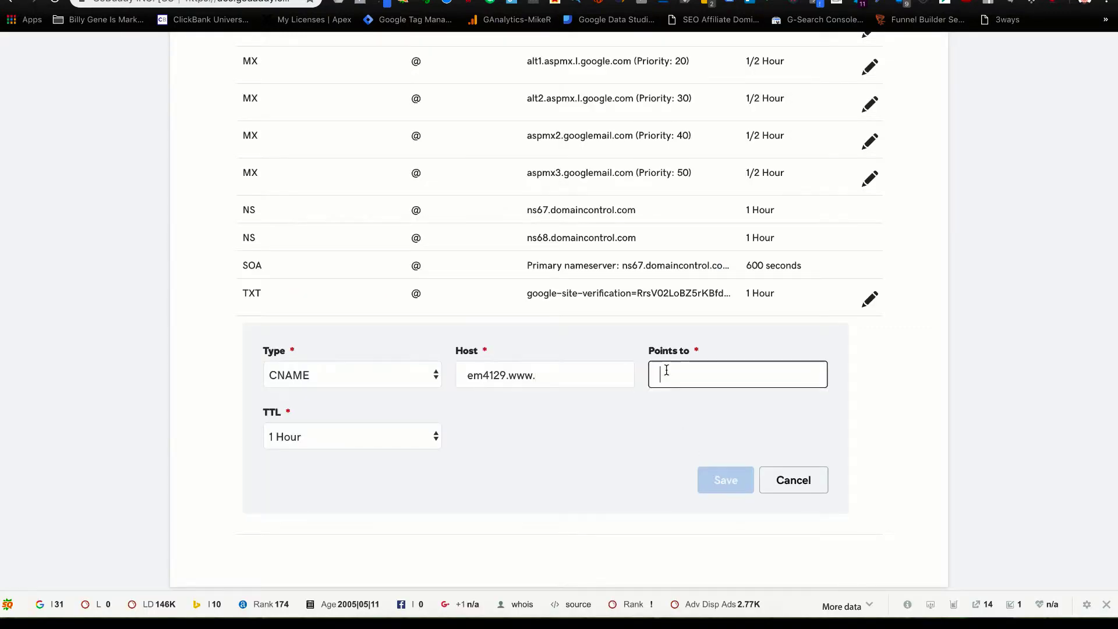
key("ctrl+v")
left_click(723, 479)
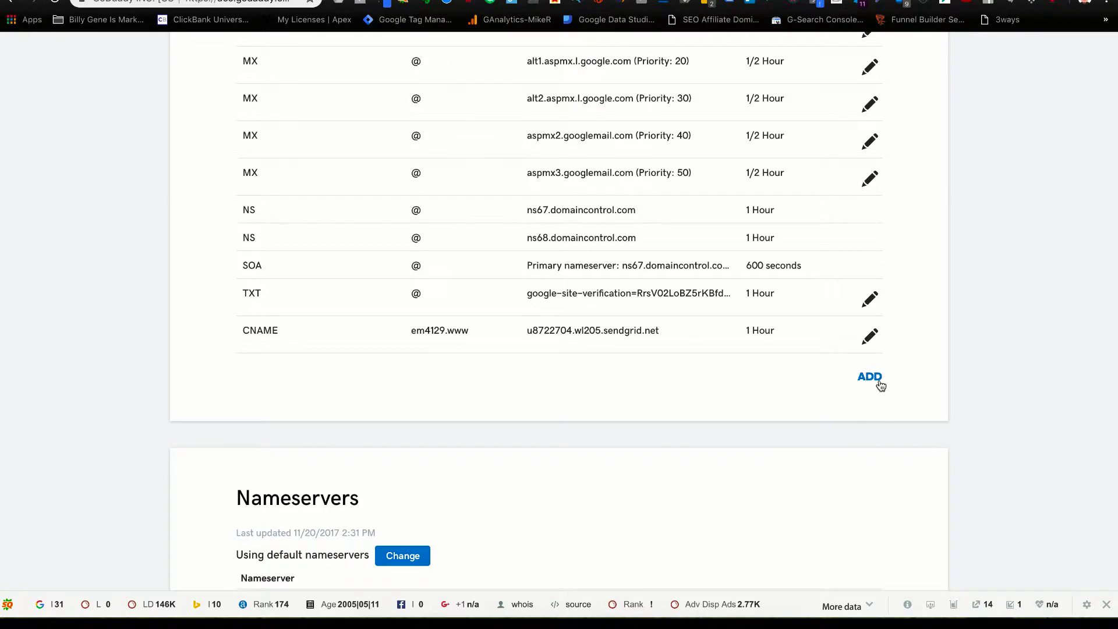
Start a new CNAME record with host s1._domainkey.www copied from SendGrid.
left_click(878, 379)
left_click(359, 425)
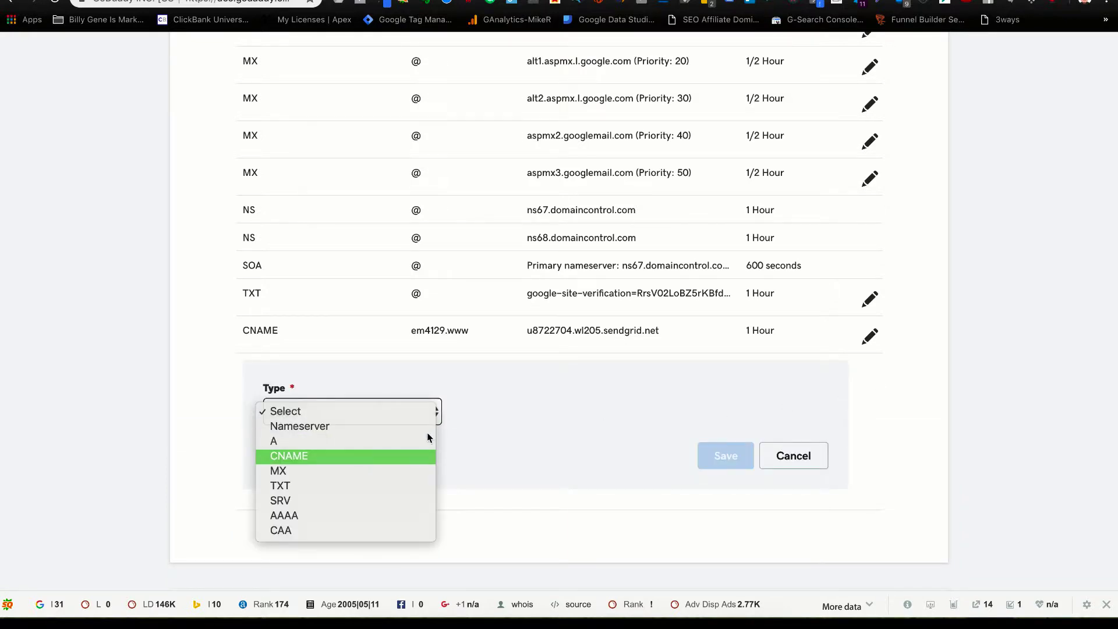
left_click(357, 456)
left_click(478, 411)
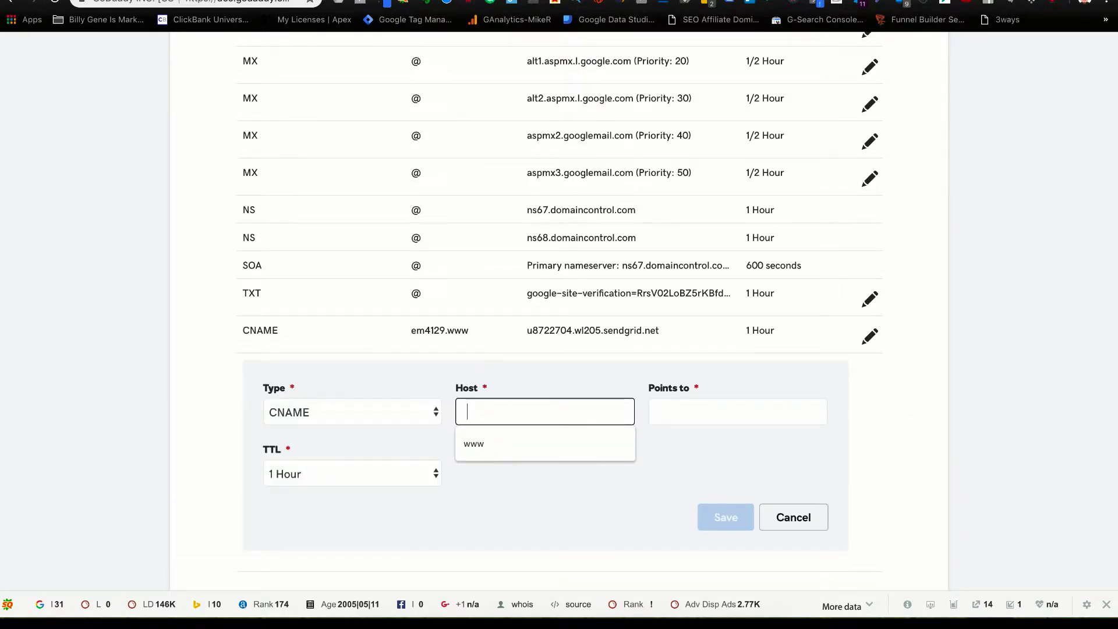
key("ctrl+Tab")
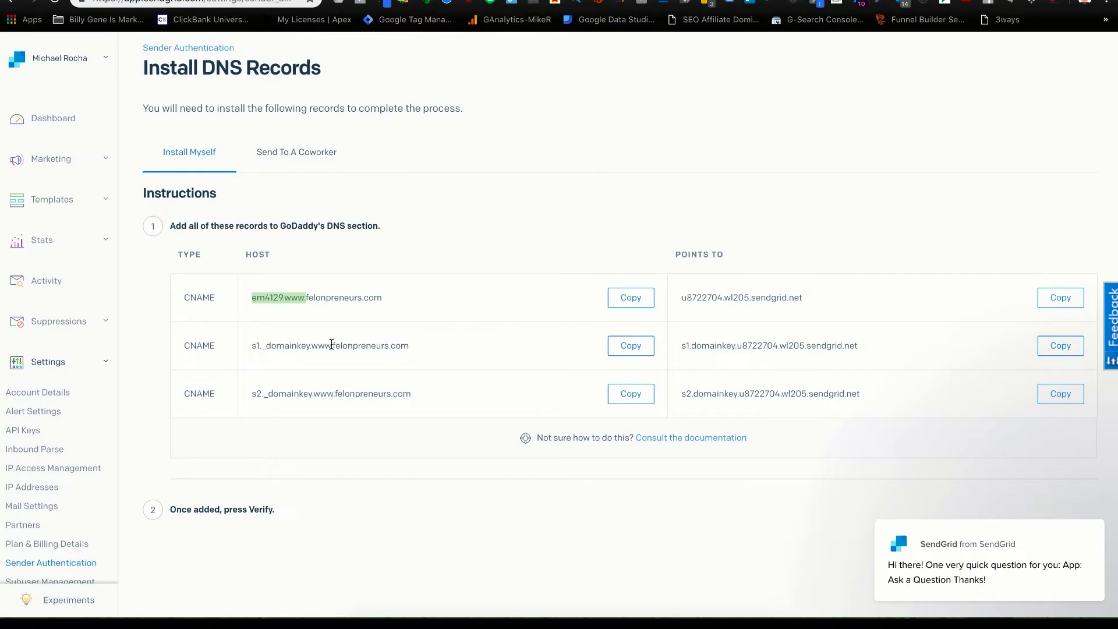
left_click_drag(332, 346, 239, 351)
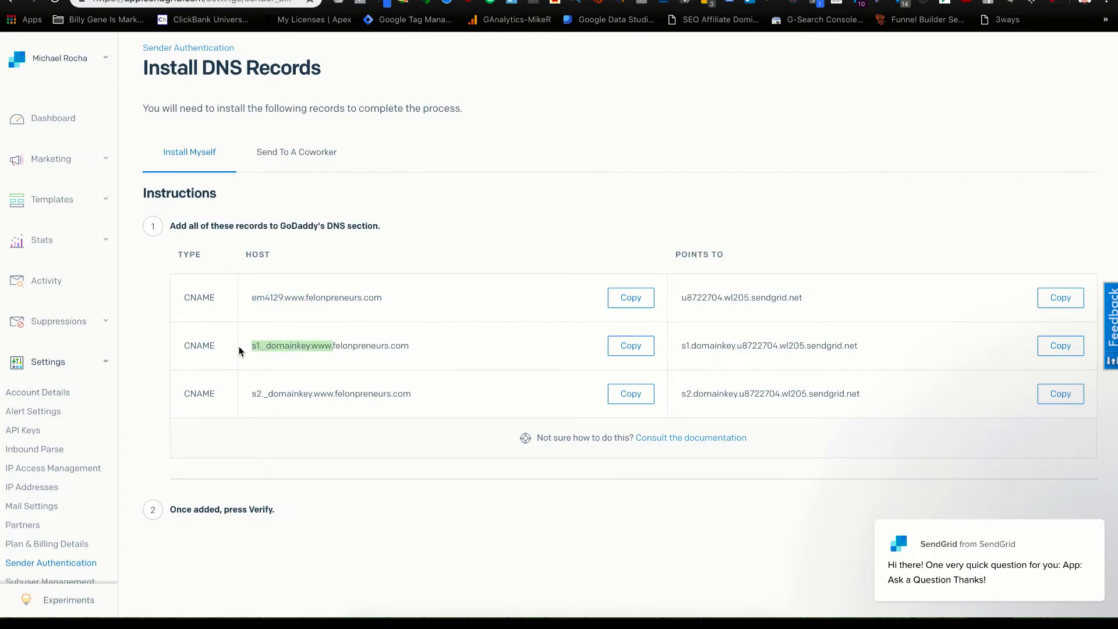
key("ctrl+c")
key("ctrl+Tab")
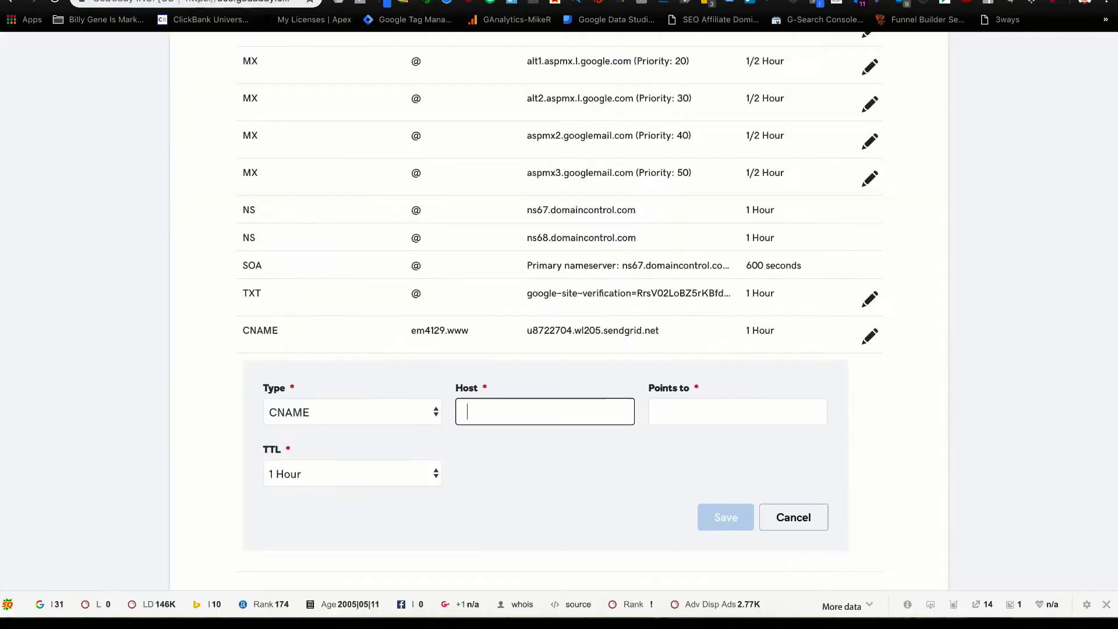
key("ctrl+v")
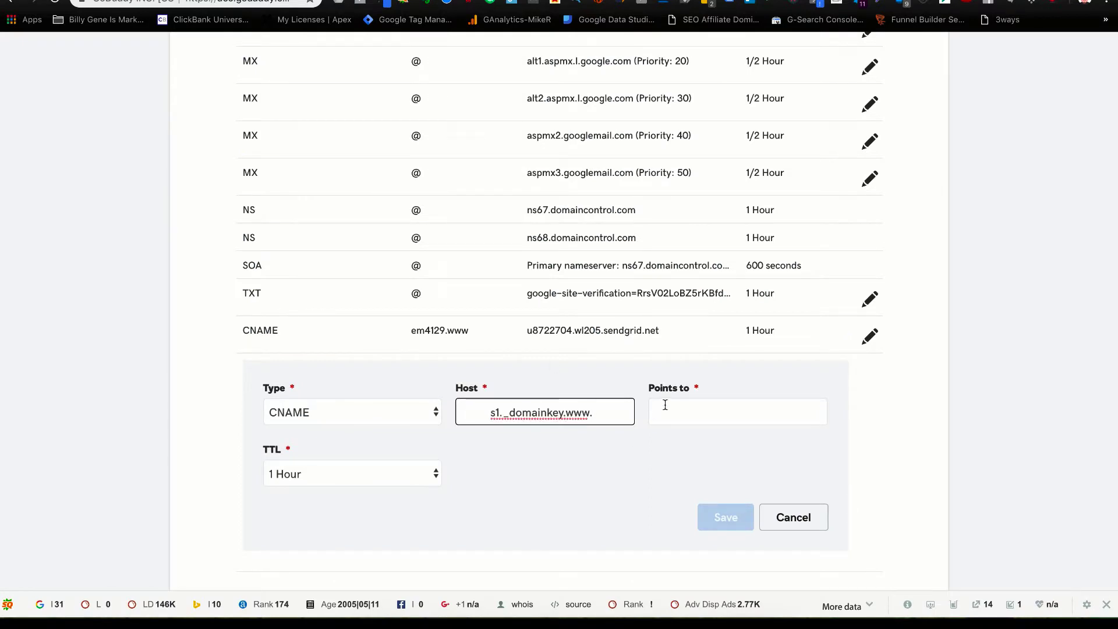
Point the record to s1.domainkey.u8722704.wl205.sendgrid.net and save it.
left_click(689, 420)
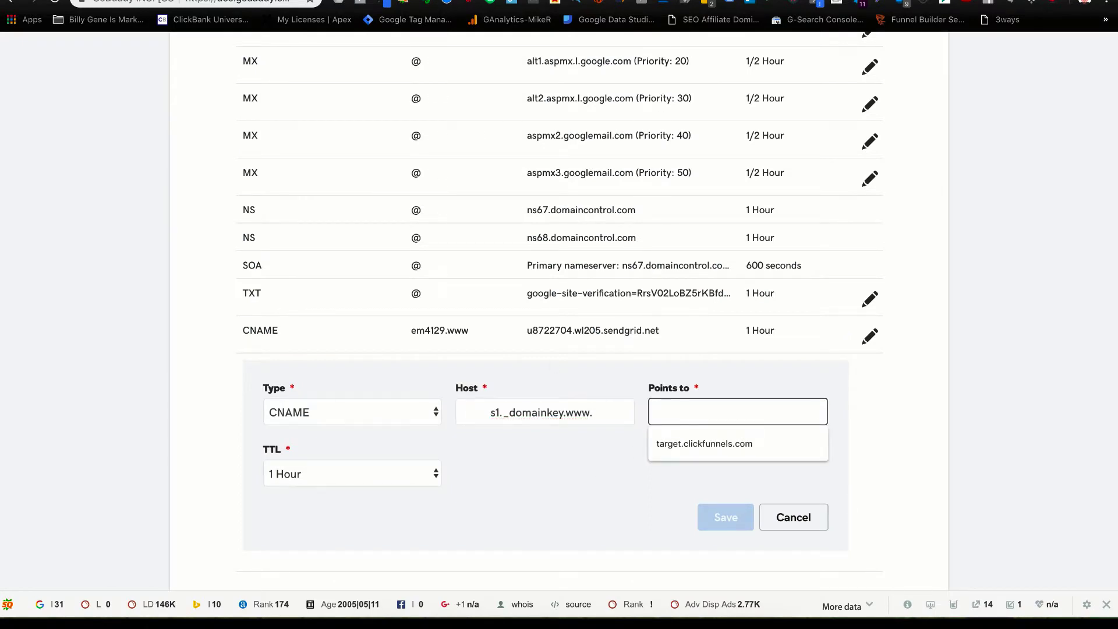
key("ctrl+shift+Tab")
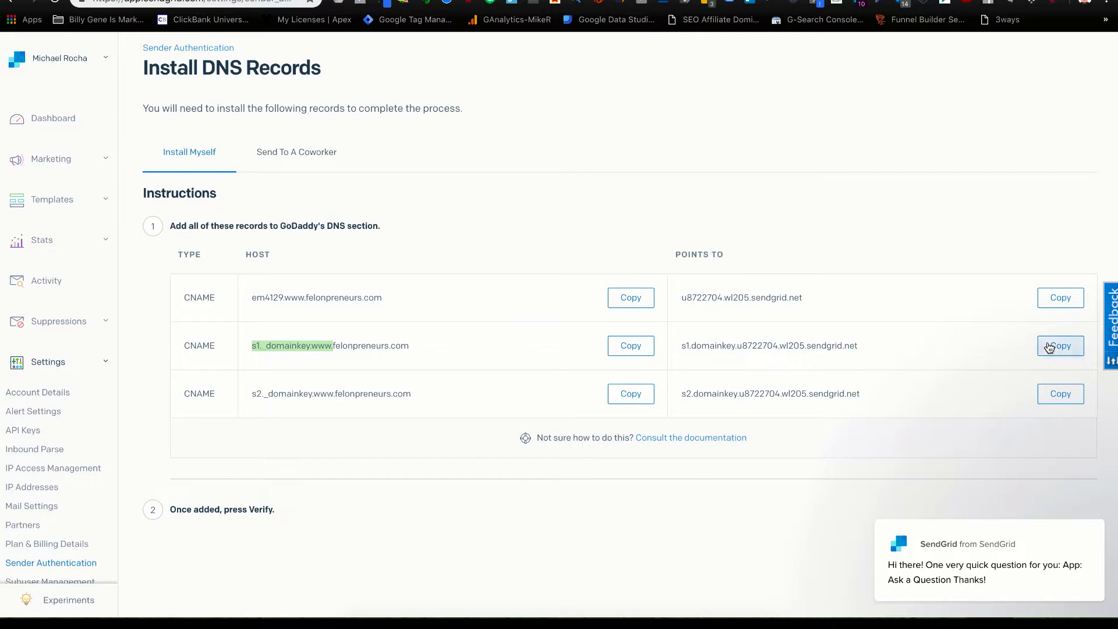
left_click(1060, 346)
key("ctrl+Tab")
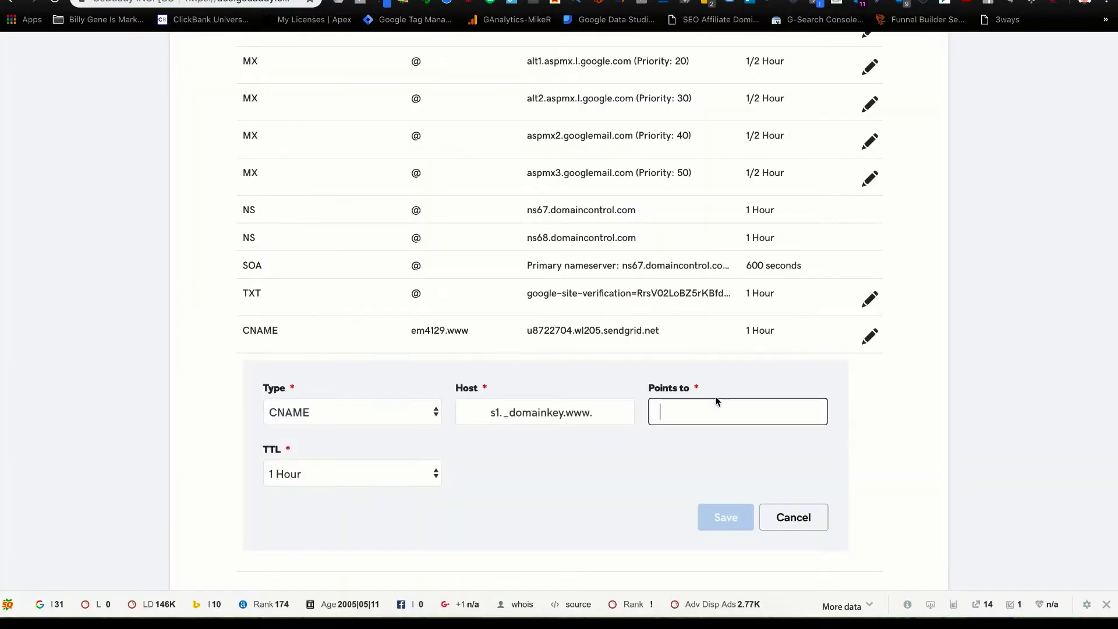
key("ctrl+v")
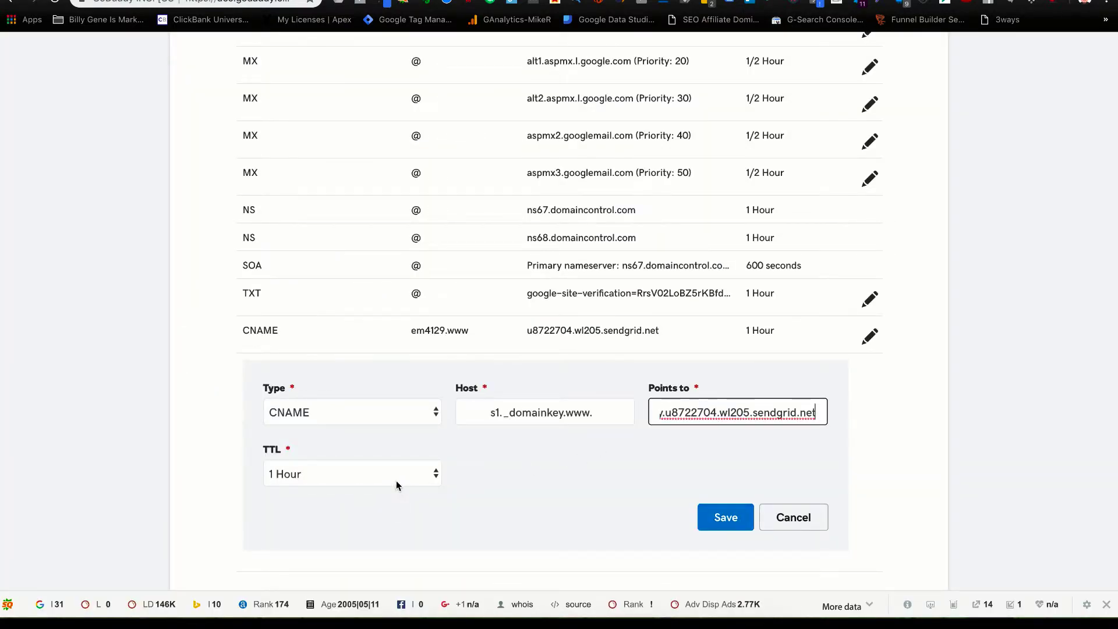
left_click(728, 518)
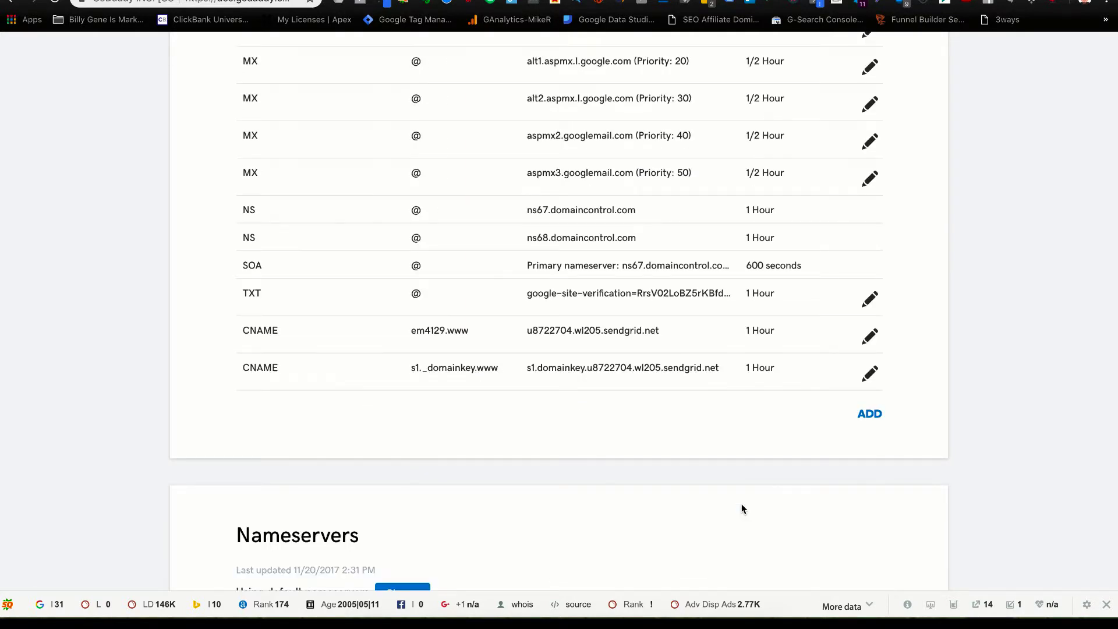
Start a third CNAME record with host s2._domainkey.www copied from SendGrid.
left_click(869, 415)
left_click(390, 447)
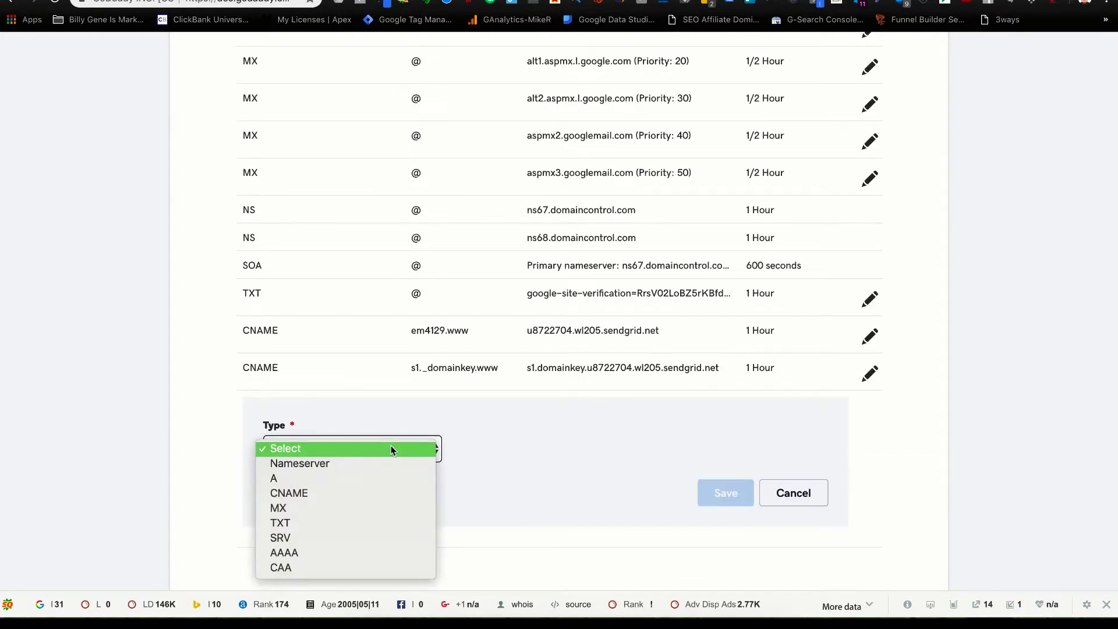
left_click(382, 499)
left_click(500, 450)
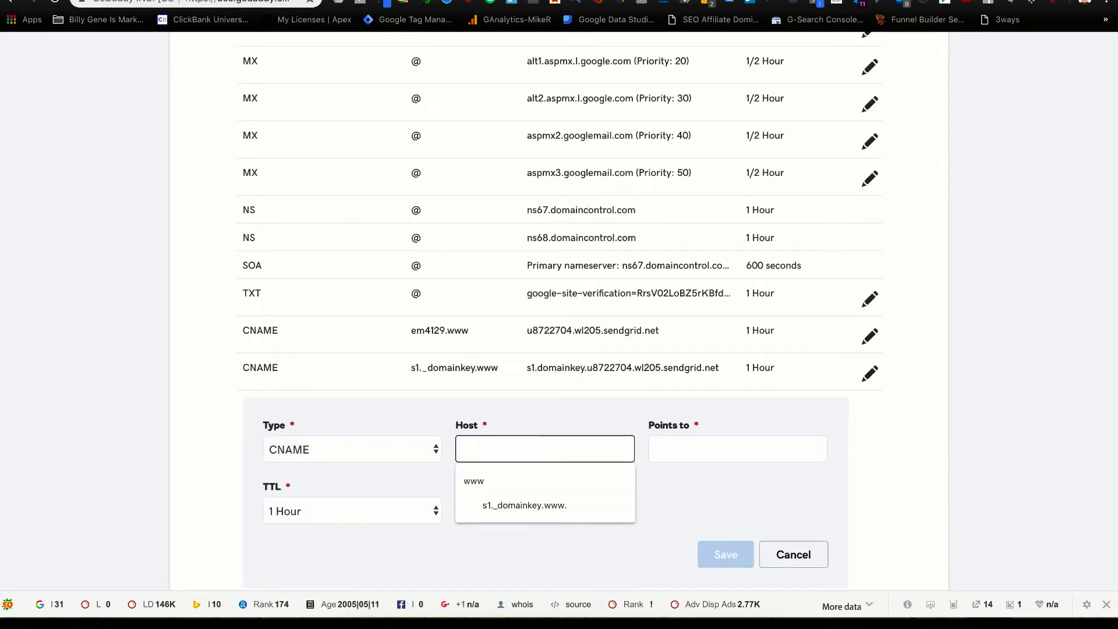
key("ctrl+Tab")
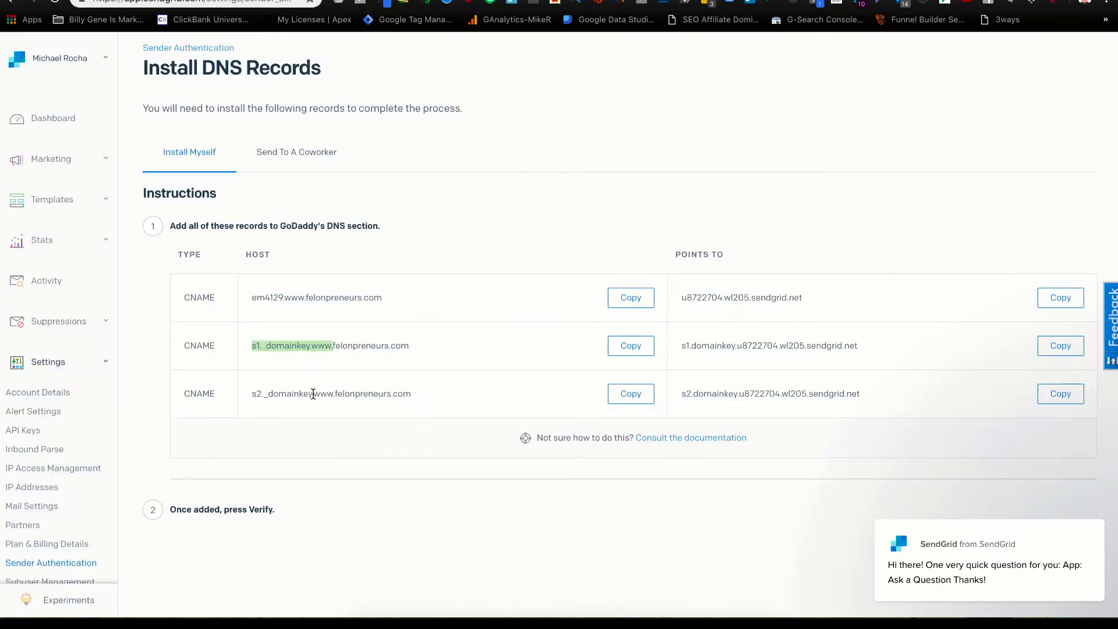
left_click_drag(334, 389, 261, 390)
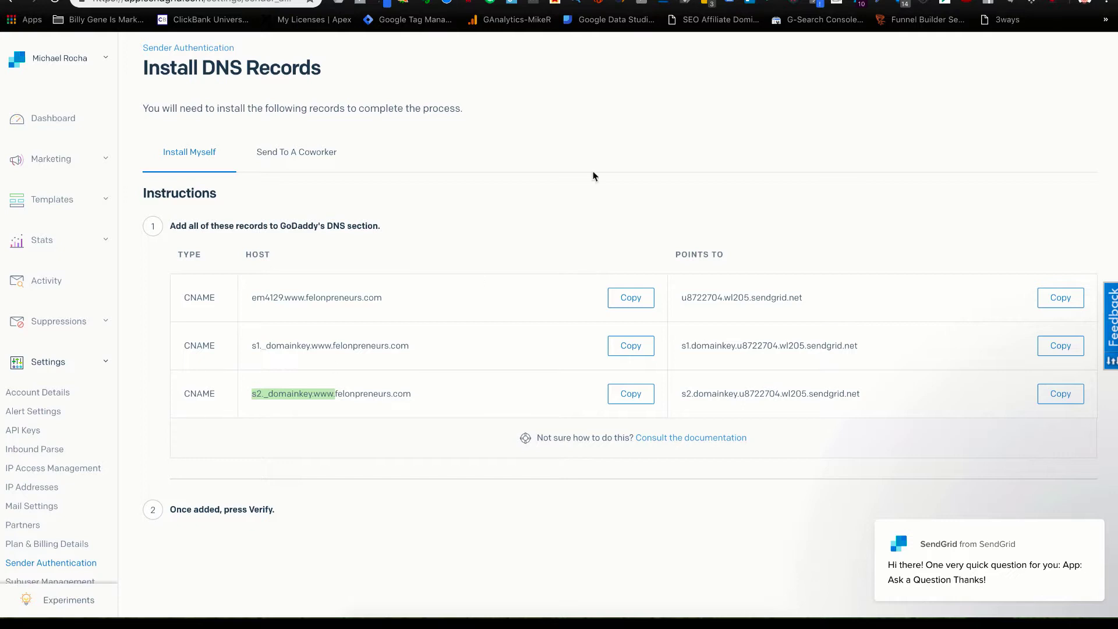
key("ctrl+shift+Tab")
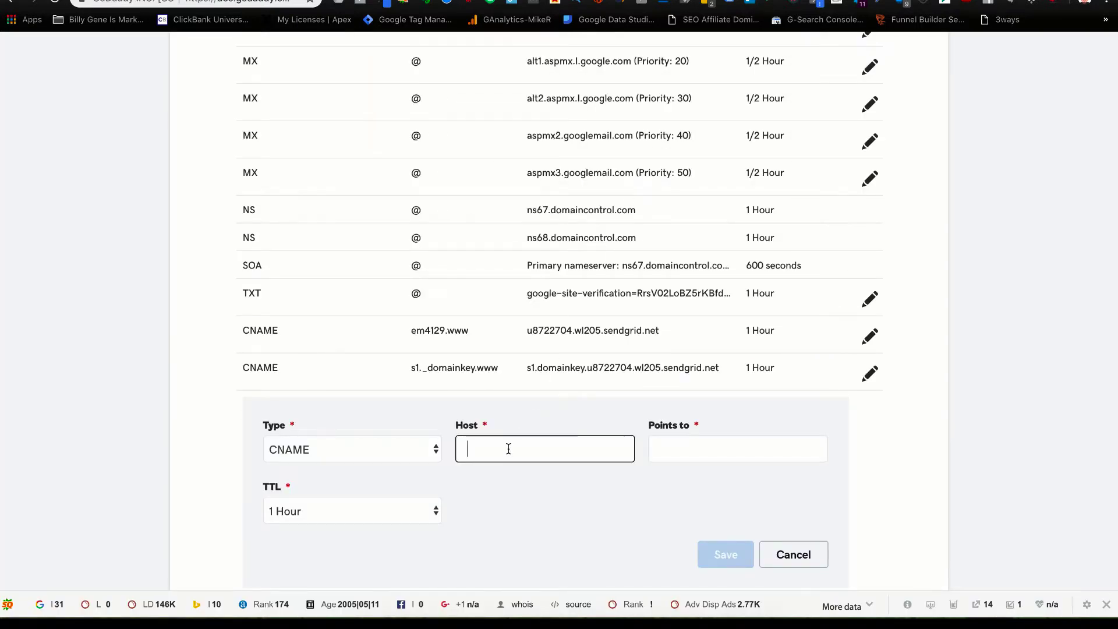
key("ctrl+v")
Point the record to s2.domainkey.u8722704.wl205.sendgrid.net, double-check it, and save.
left_click(697, 447)
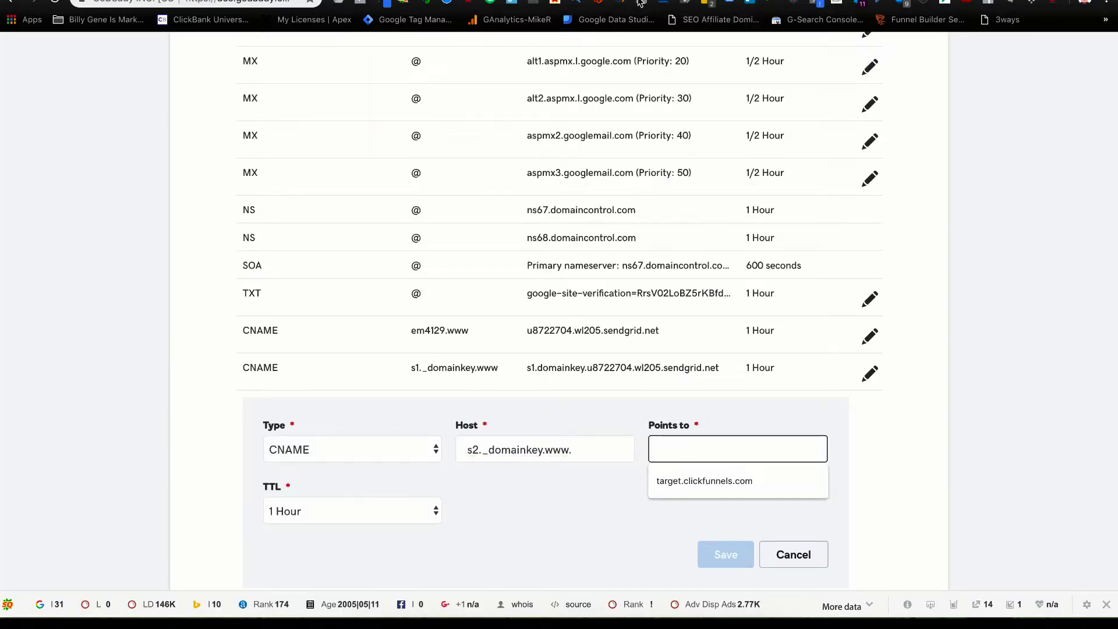
key("ctrl+Tab")
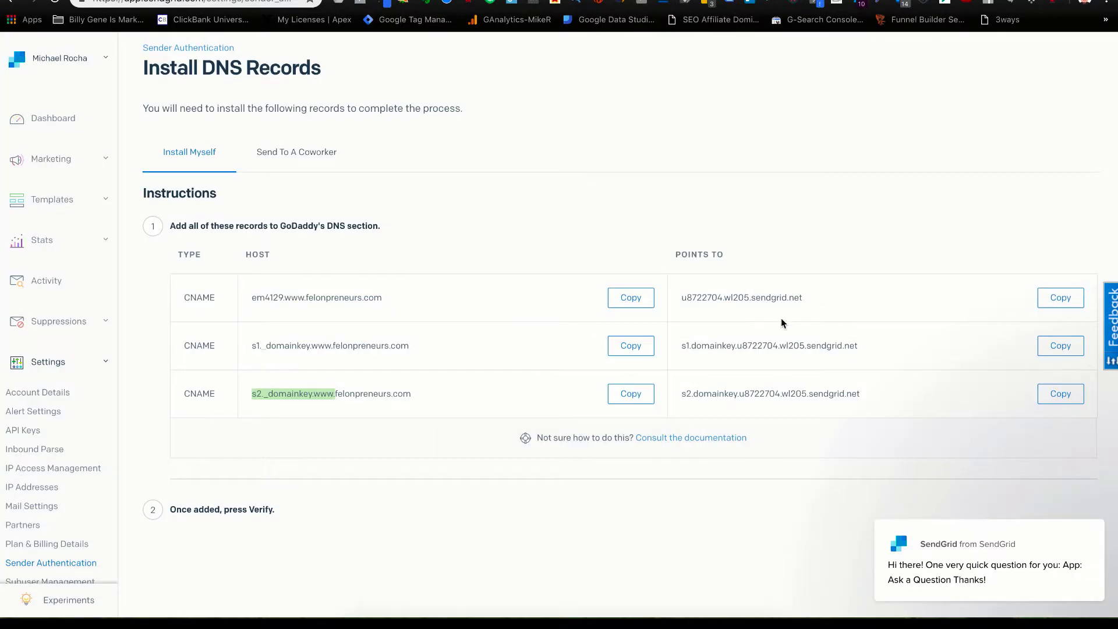
left_click(1060, 393)
key("ctrl+shift+Tab")
key("ctrl+v")
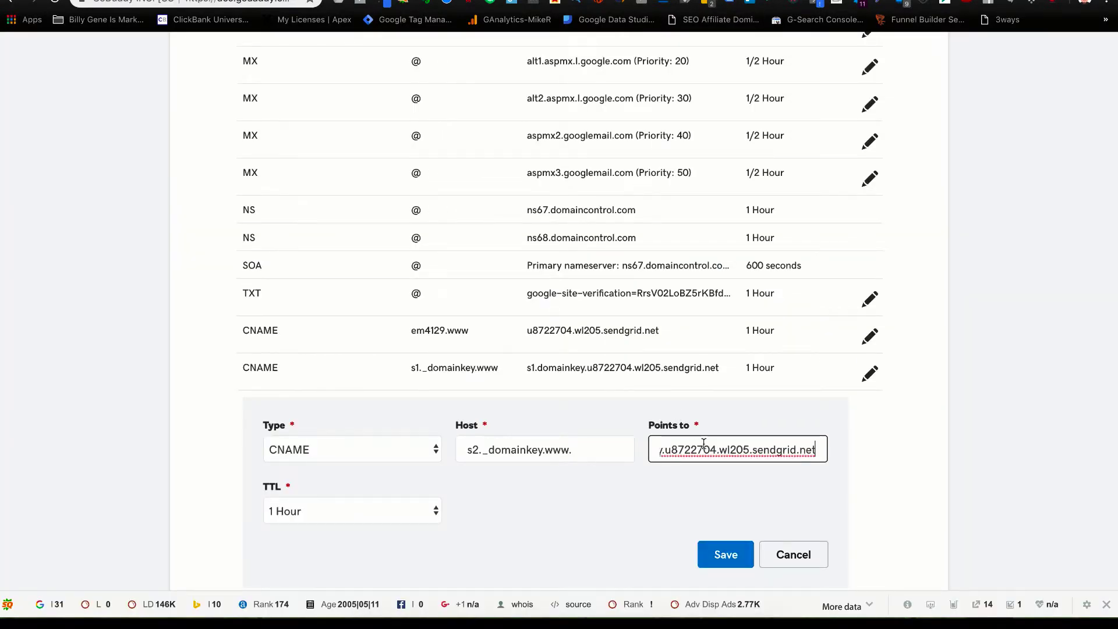
key("ctrl+Tab")
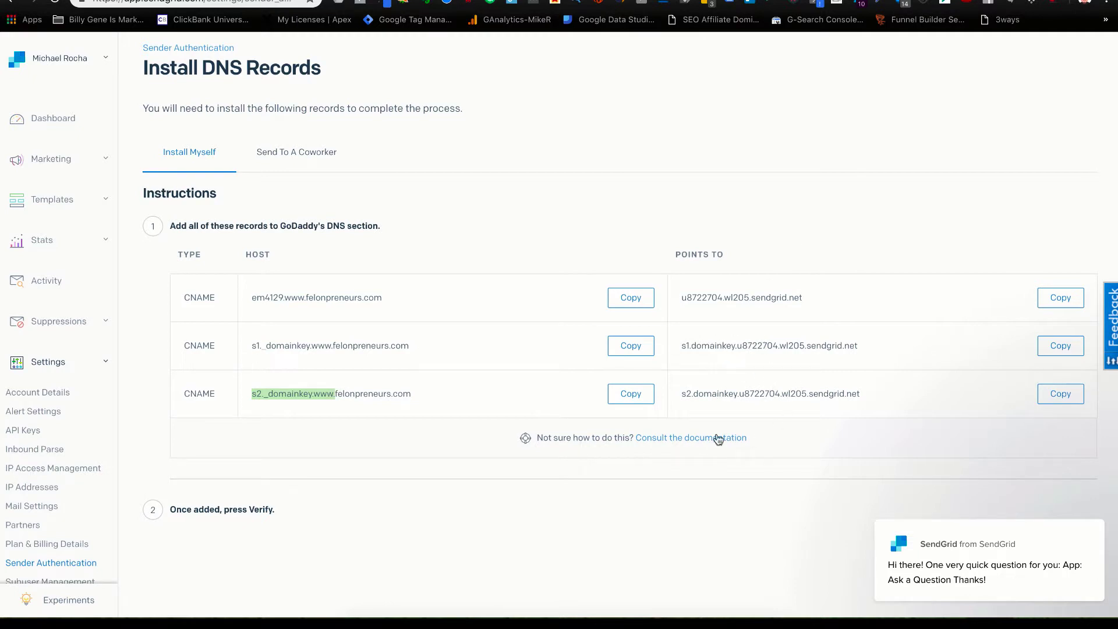
key("ctrl+shift+Tab")
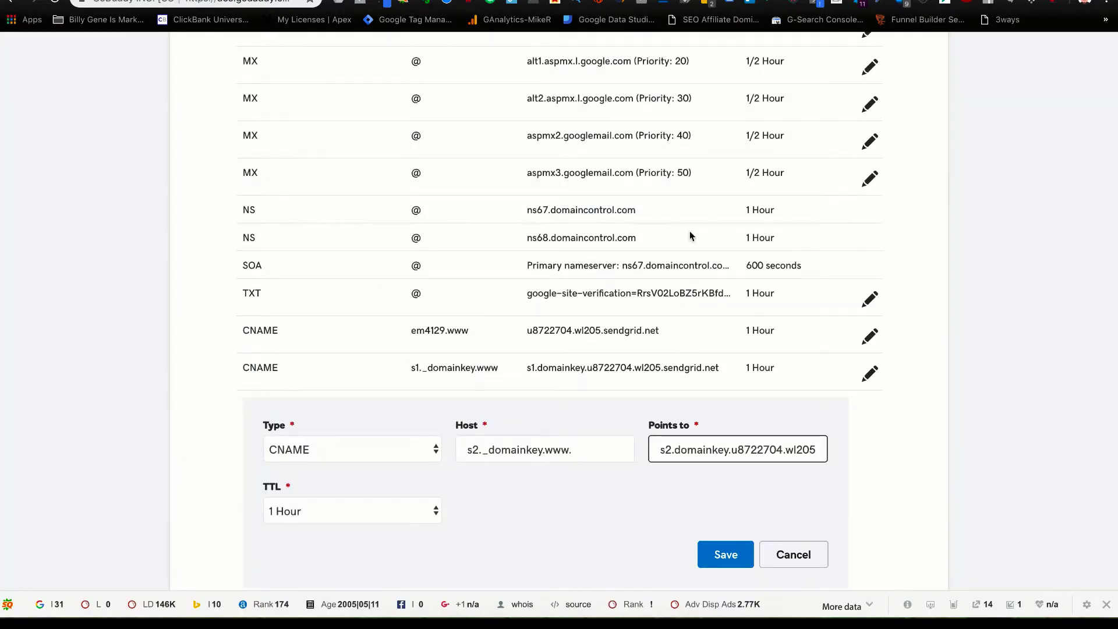
left_click(723, 550)
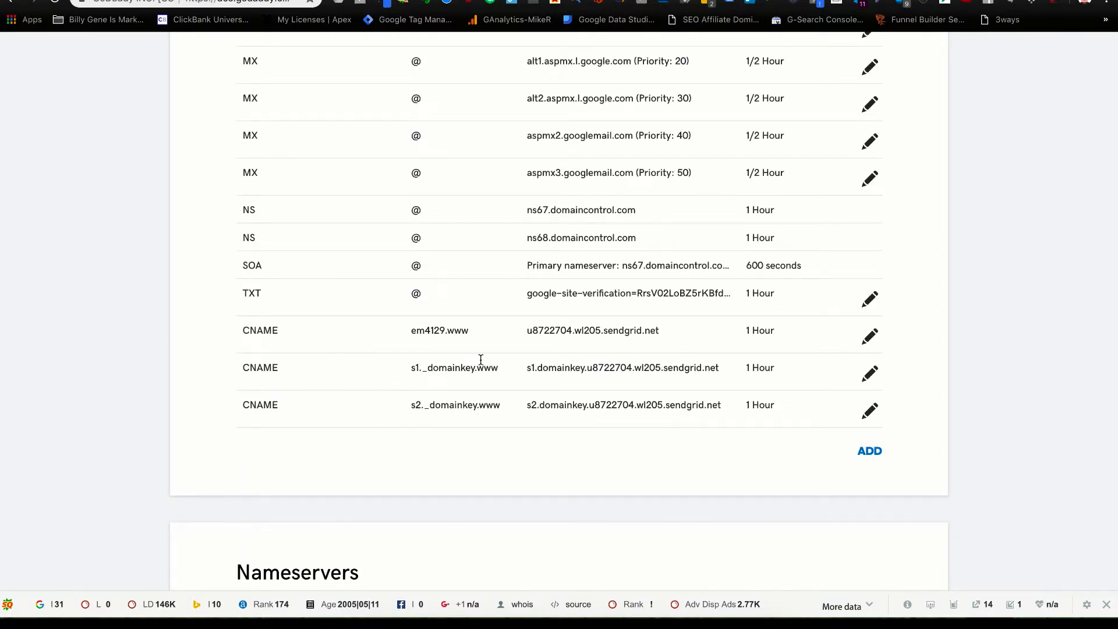
Review the GoDaddy record list and return to SendGrid's install instructions.
scroll(717, 405, "up", 5)
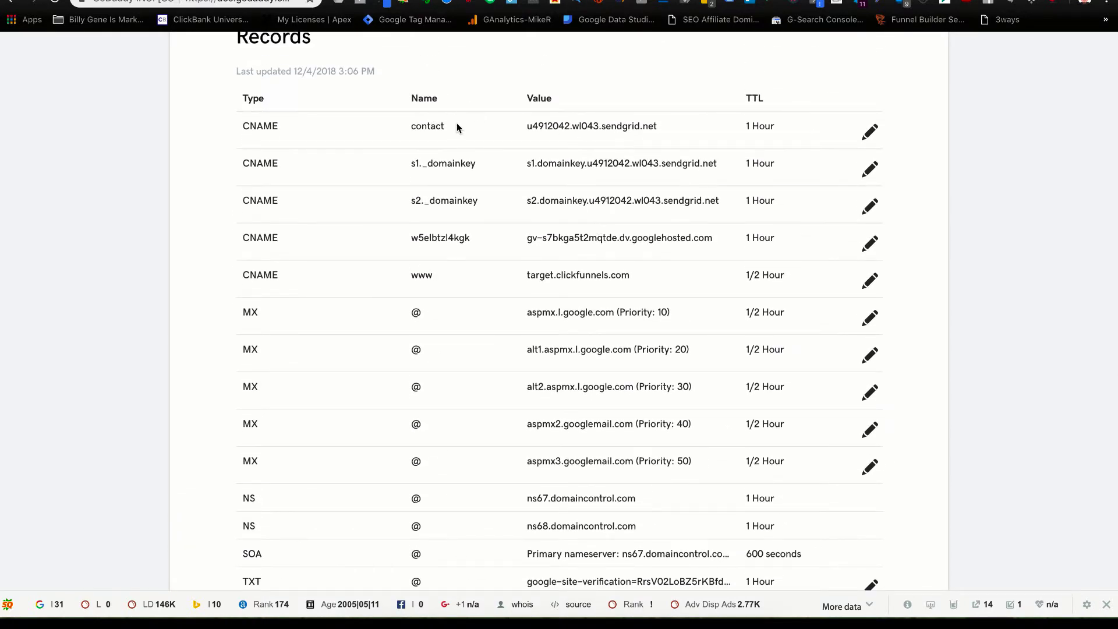
left_click_drag(457, 123, 401, 124)
scroll(516, 337, "down", 1)
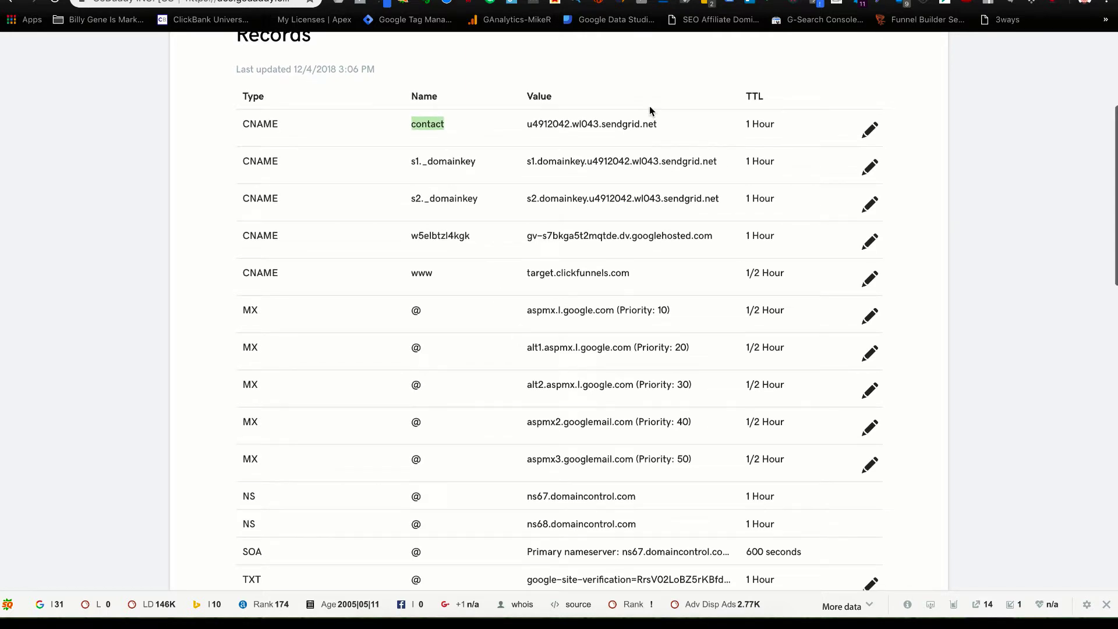
key("ctrl+Tab")
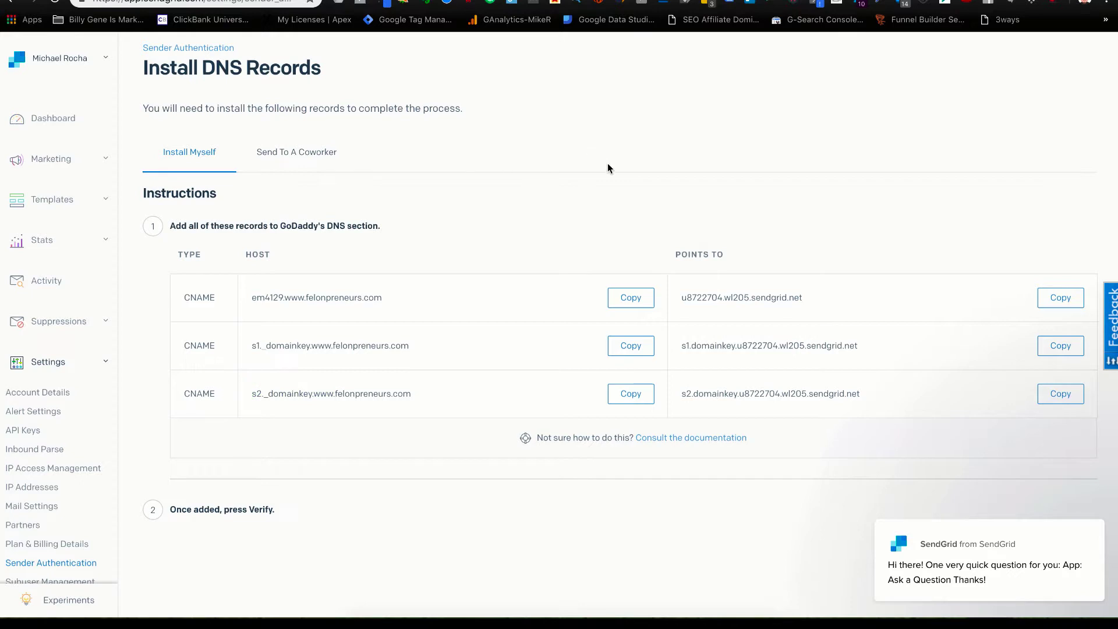
scroll(707, 310, "down", 2)
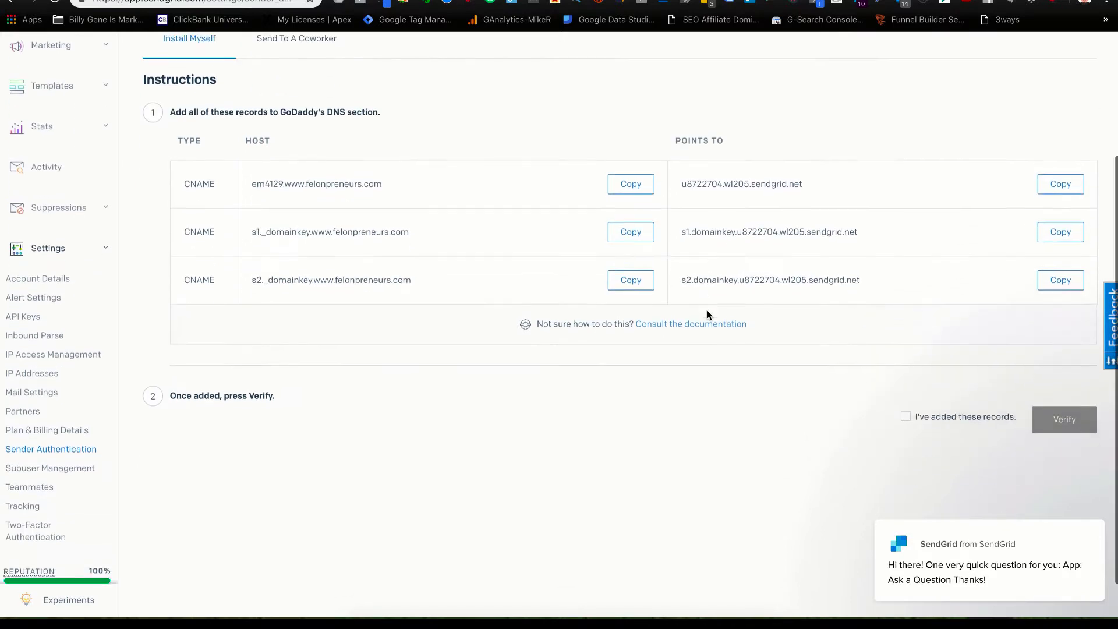
left_click(906, 415)
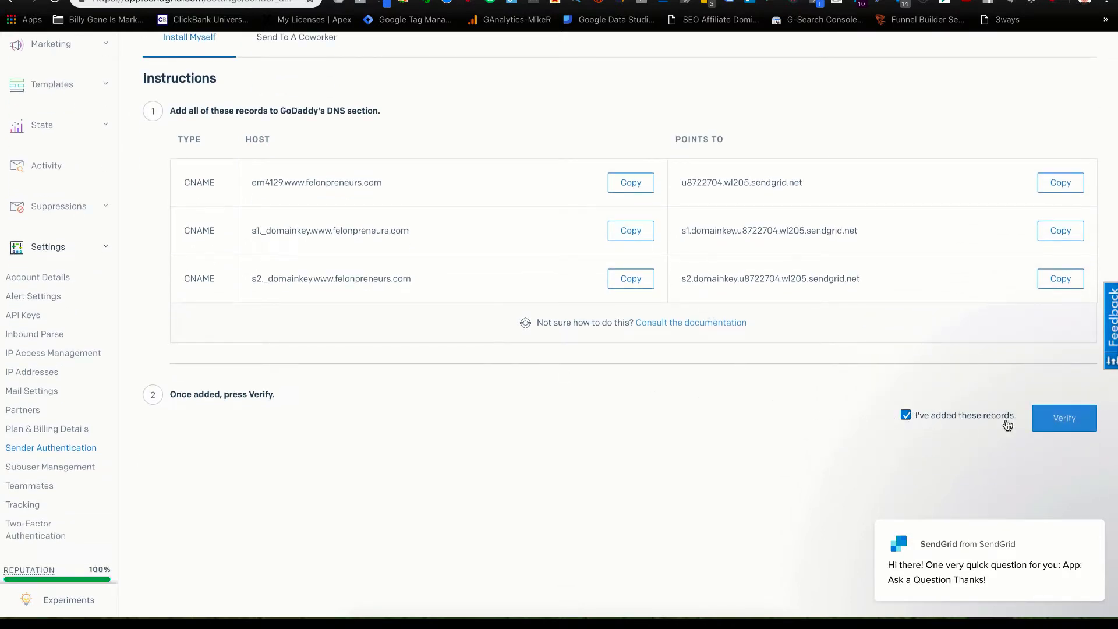
left_click(1047, 423)
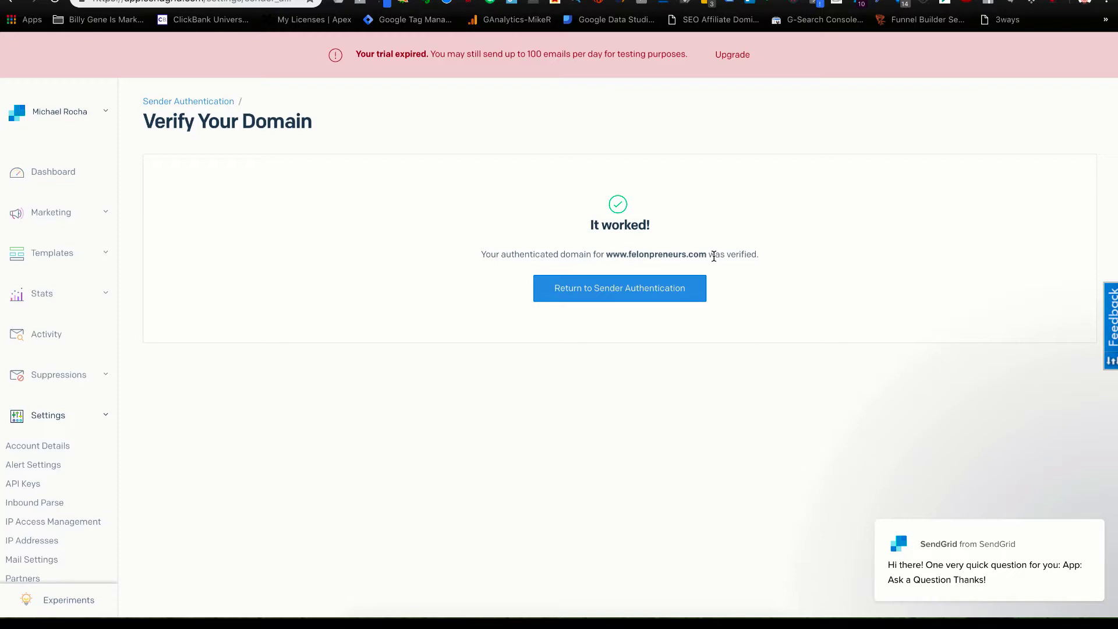
Cross-check the GoDaddy records against SendGrid's verified domain result.
key("ctrl+Tab")
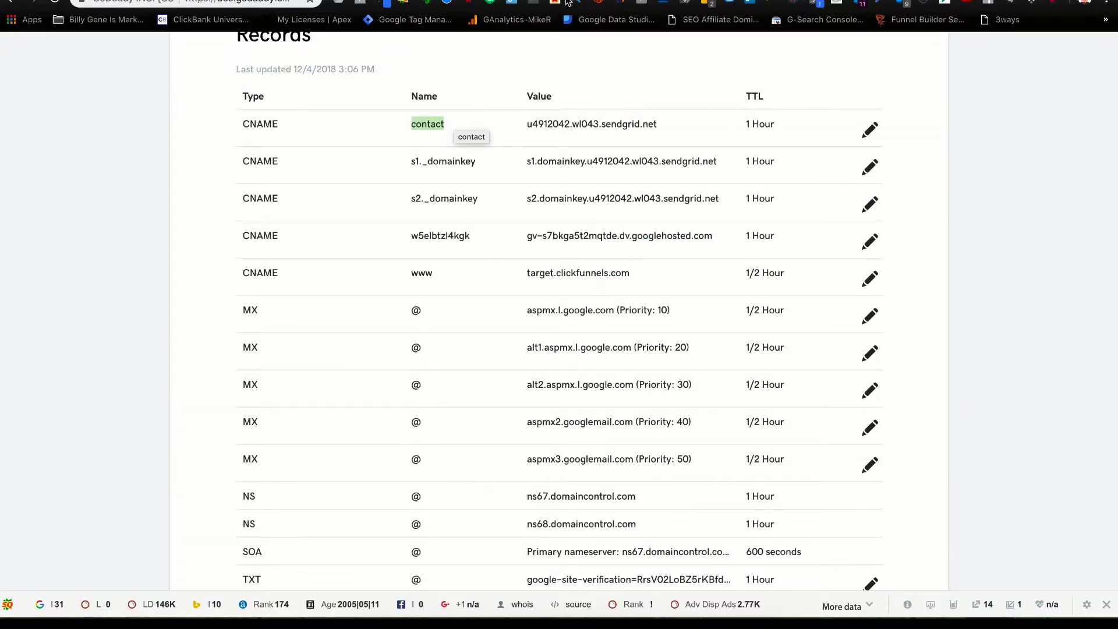
key("ctrl+shift+Tab")
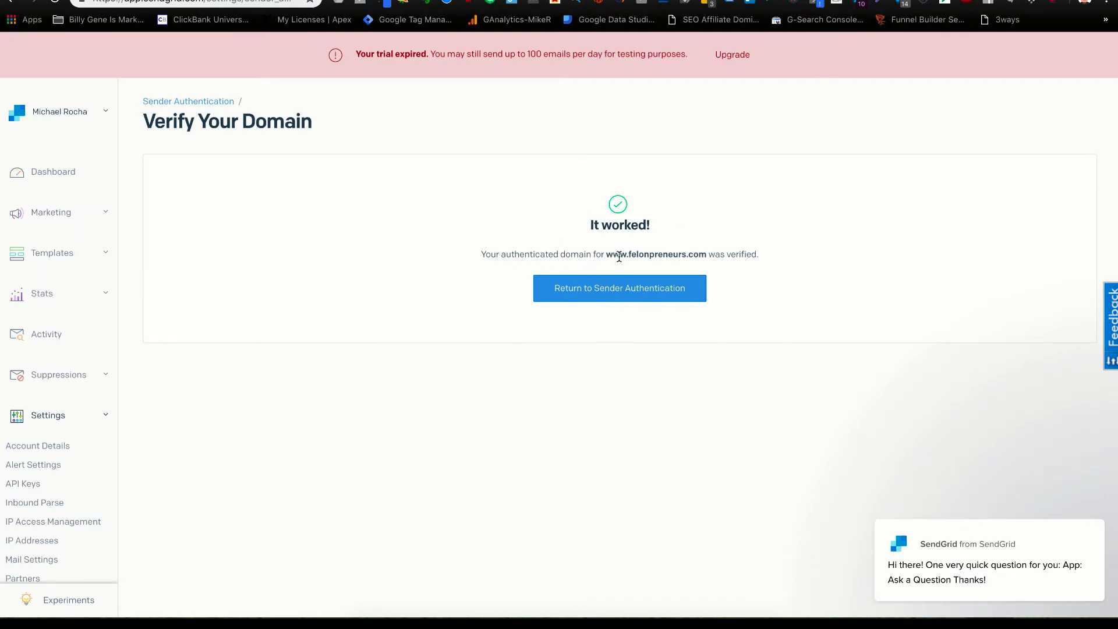
left_click_drag(627, 254, 697, 255)
left_click(621, 267)
left_click(789, 250)
left_click(598, 297)
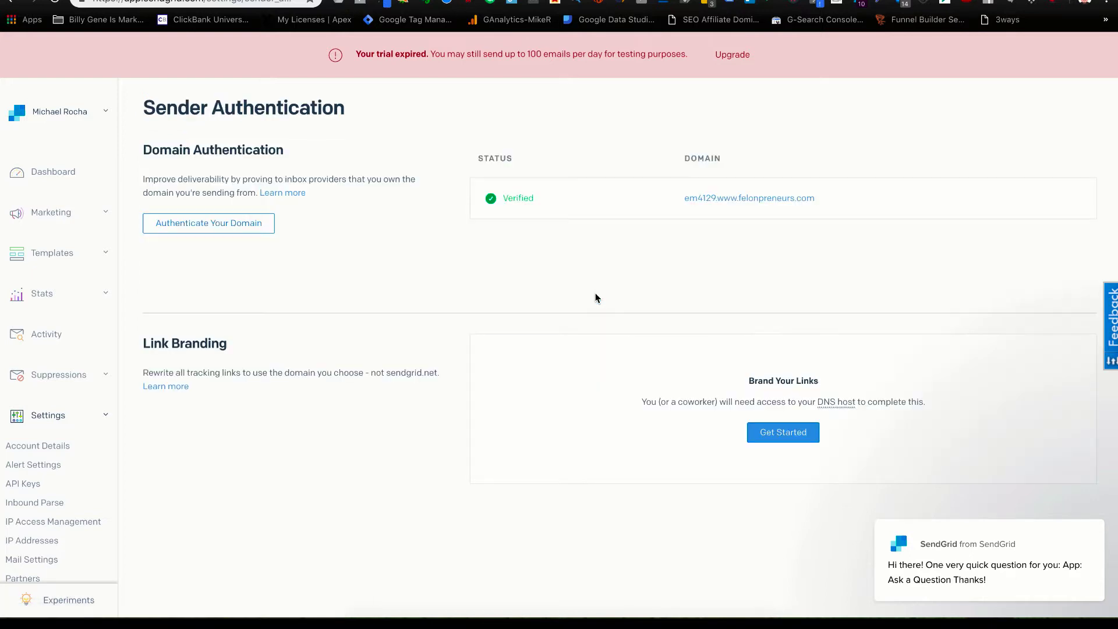
left_click_drag(536, 198, 472, 202)
left_click(299, 273)
scroll(297, 321, "down", 2)
left_click(780, 337)
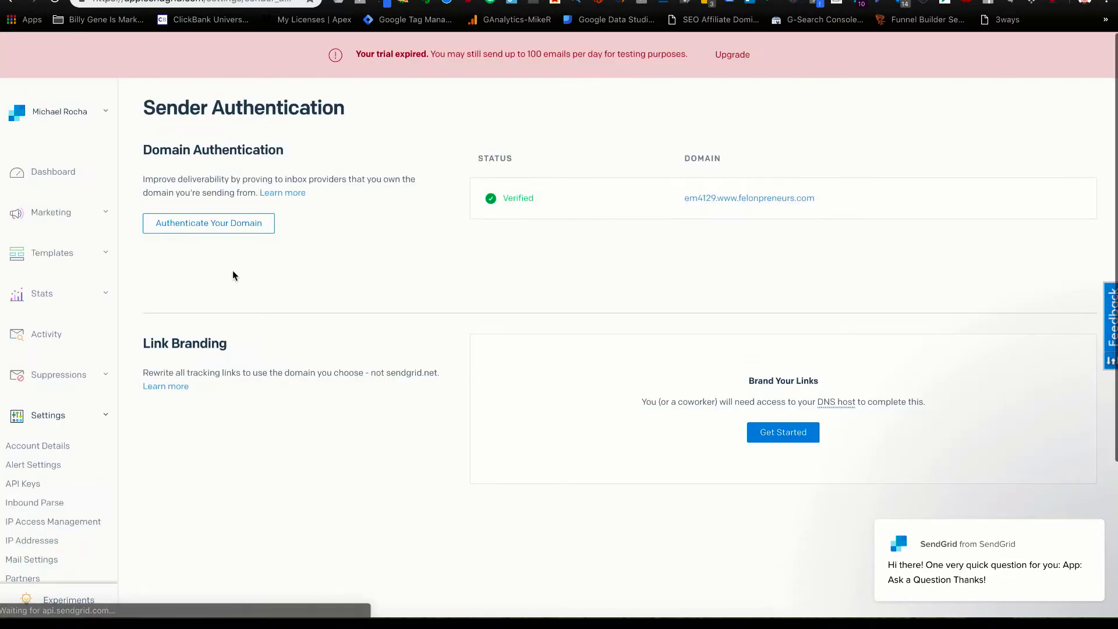
left_click(238, 253)
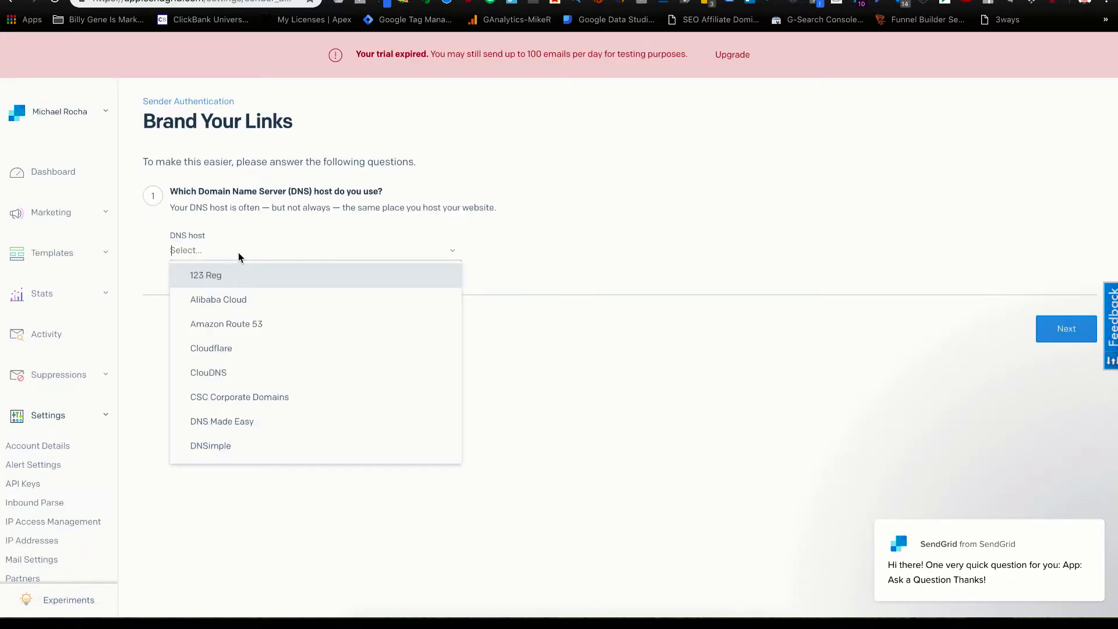
scroll(253, 397, "down", 2)
scroll(254, 397, "down", 1)
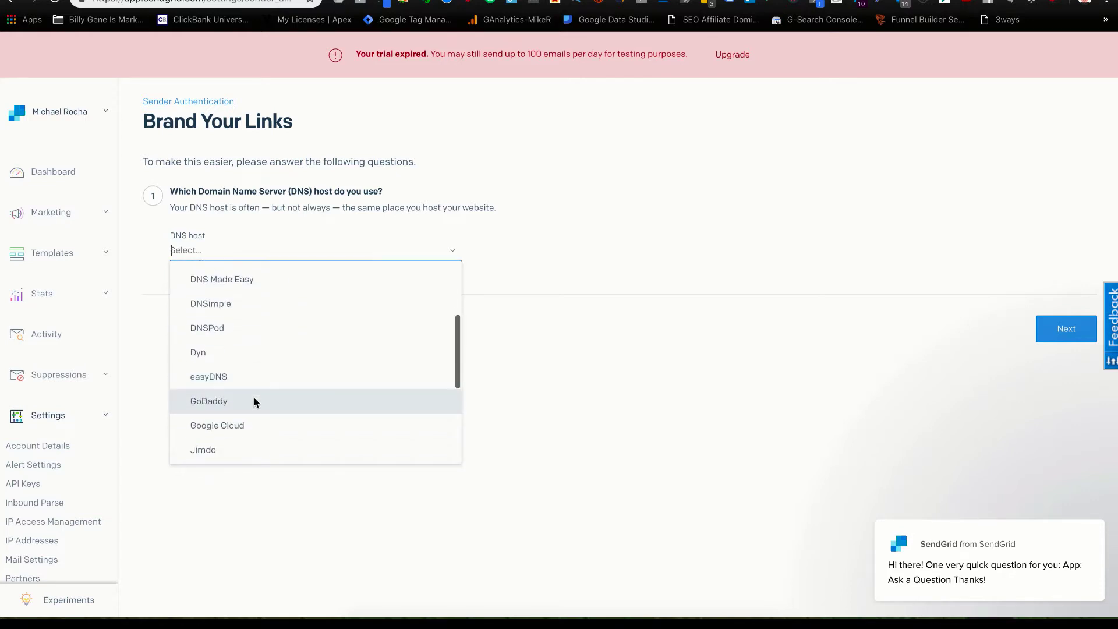
left_click(254, 399)
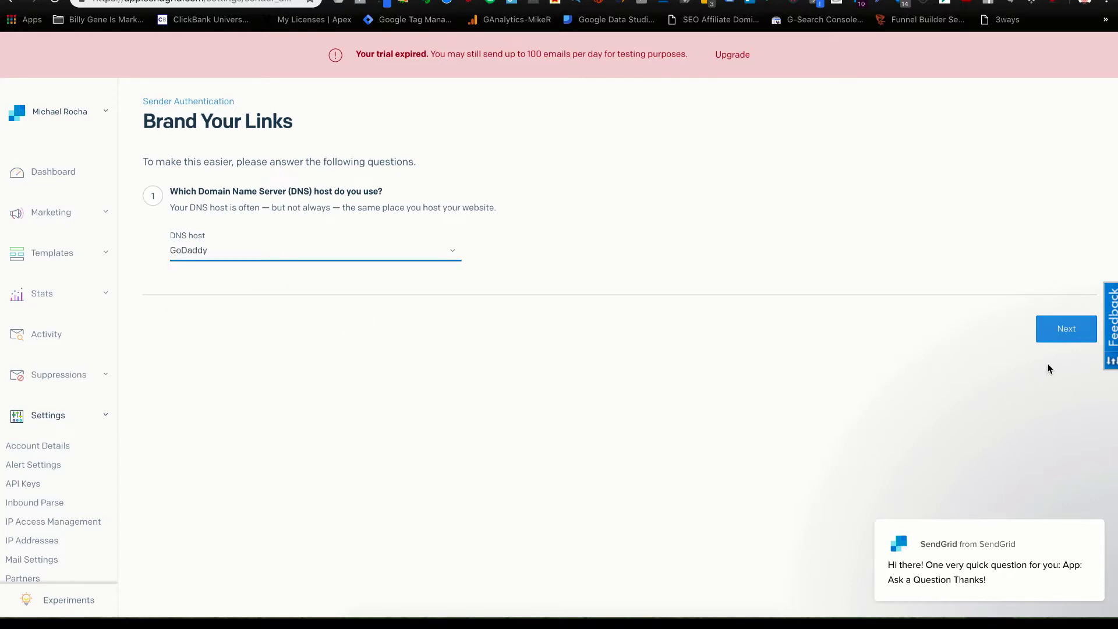
left_click(1067, 333)
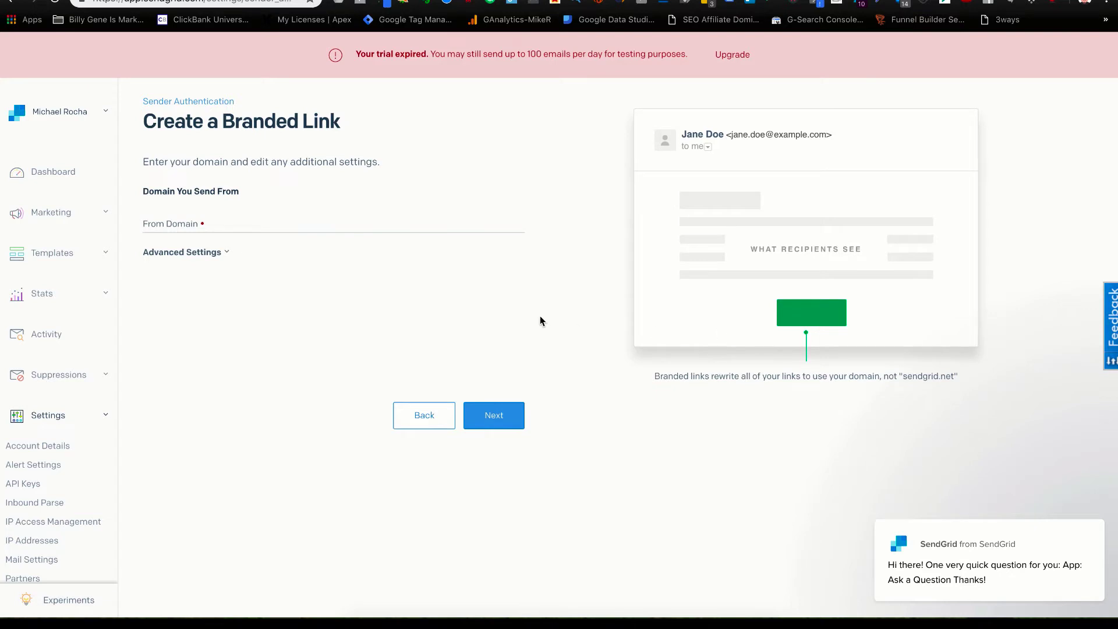
left_click(210, 227)
type("ww")
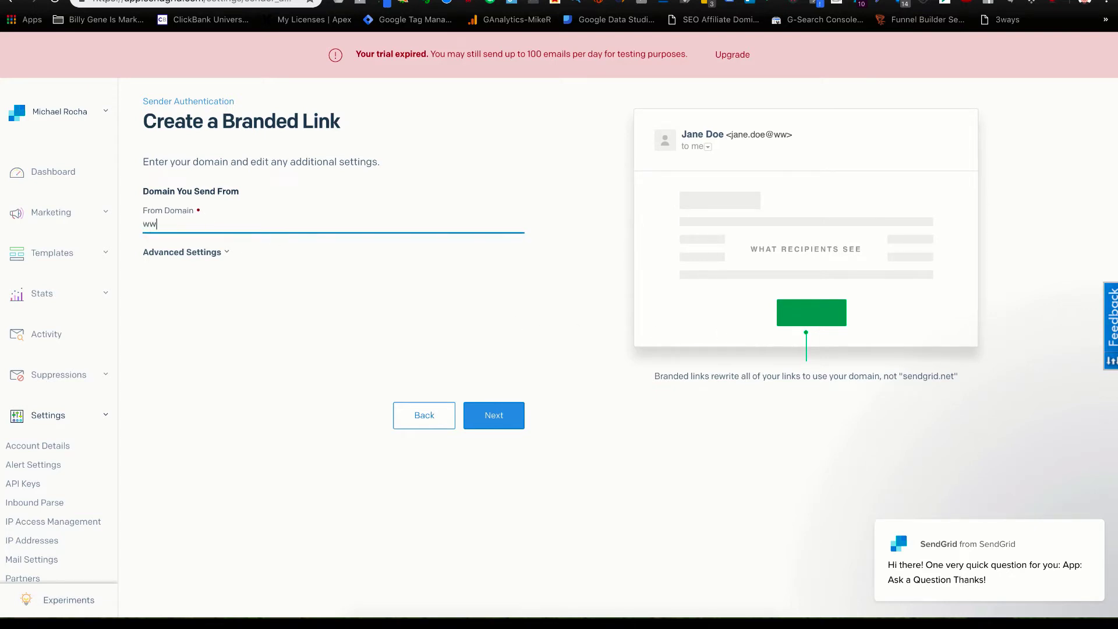
type("w.felonpreneurs.com")
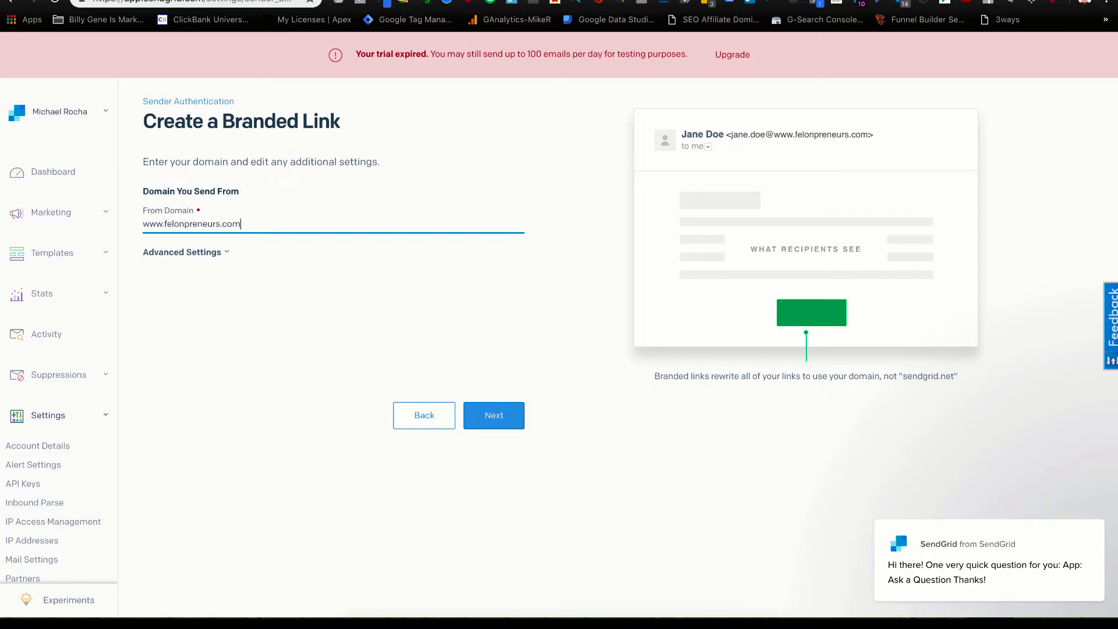
left_click(498, 417)
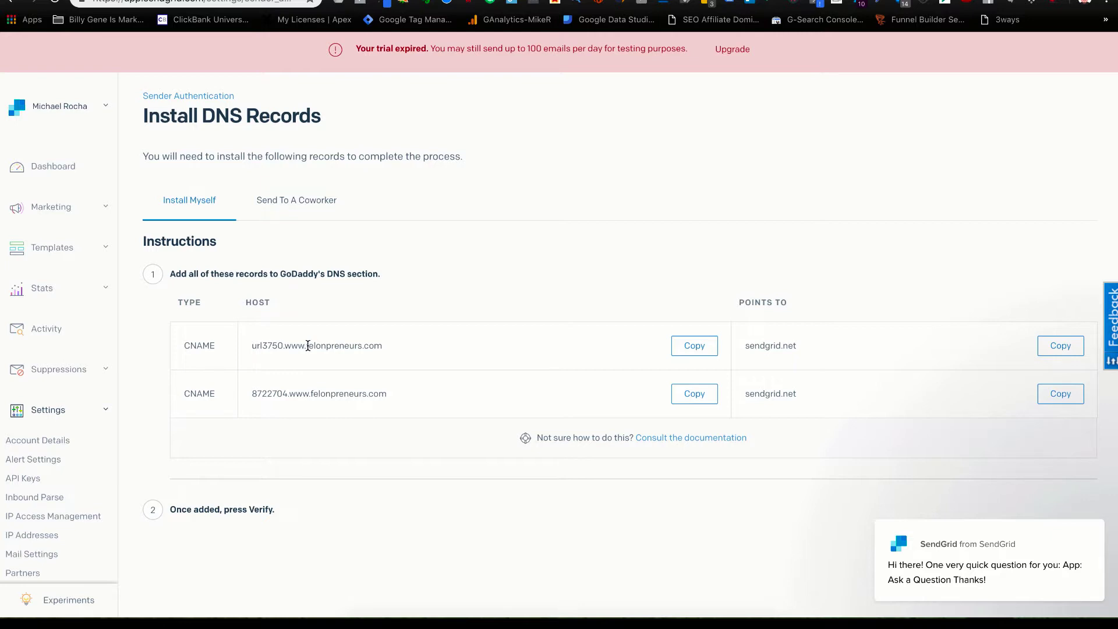
Create a new GoDaddy CNAME record with host url3750.www copied from SendGrid.
left_click_drag(308, 346, 254, 350)
key("ctrl+Tab")
scroll(900, 453, "down", 5)
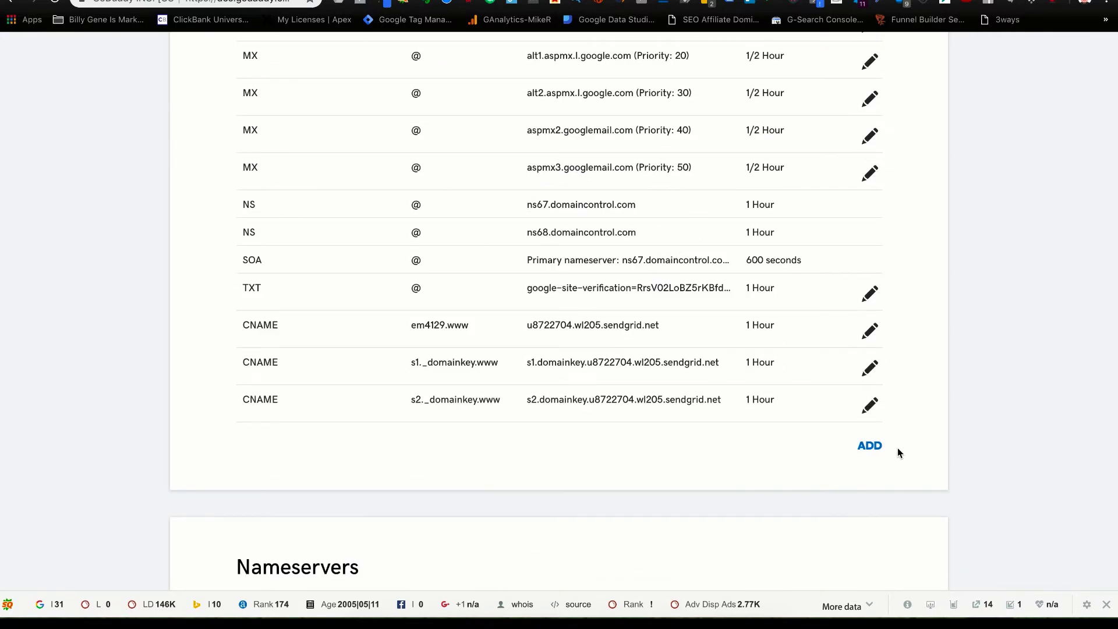
left_click(879, 446)
left_click(331, 489)
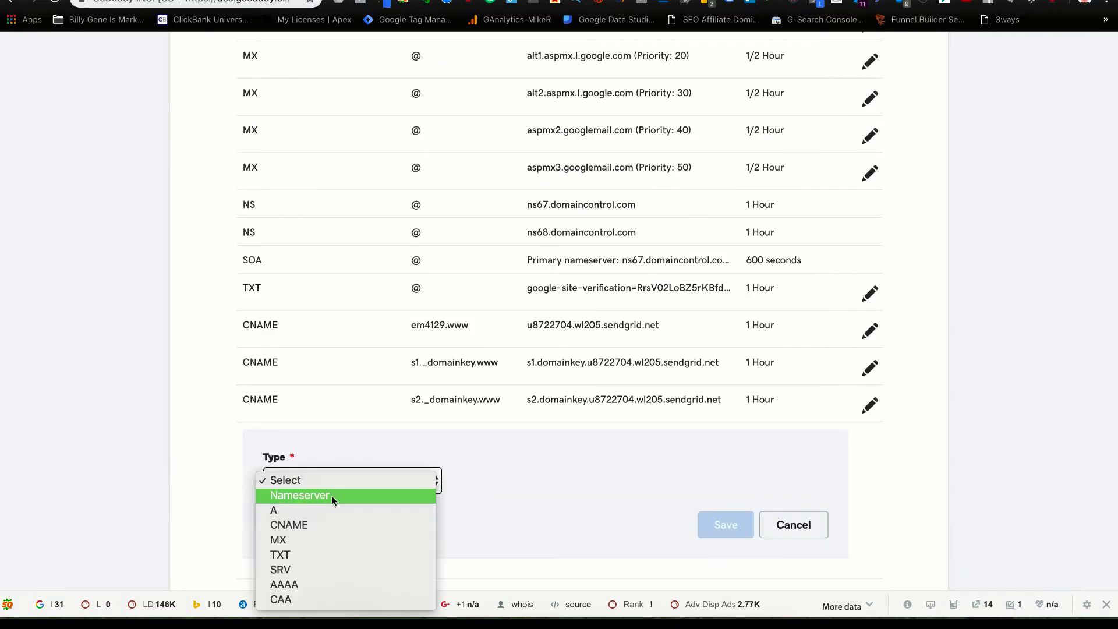
left_click(331, 524)
left_click(486, 482)
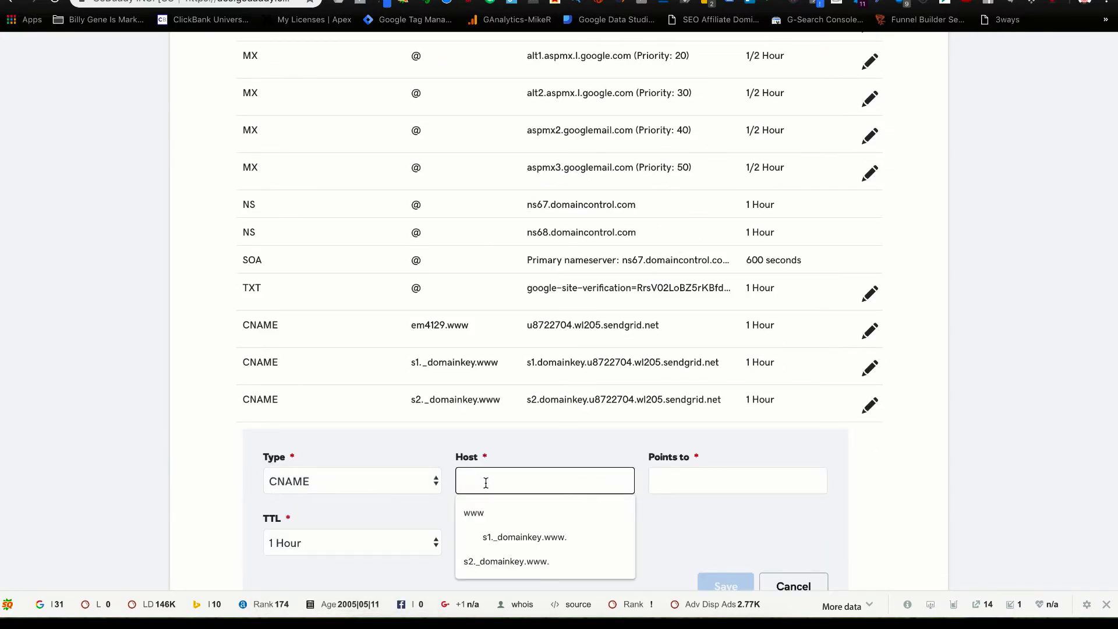
key("ctrl+v")
Point the url3750.www record to sendgrid.net and save it.
left_click(676, 478)
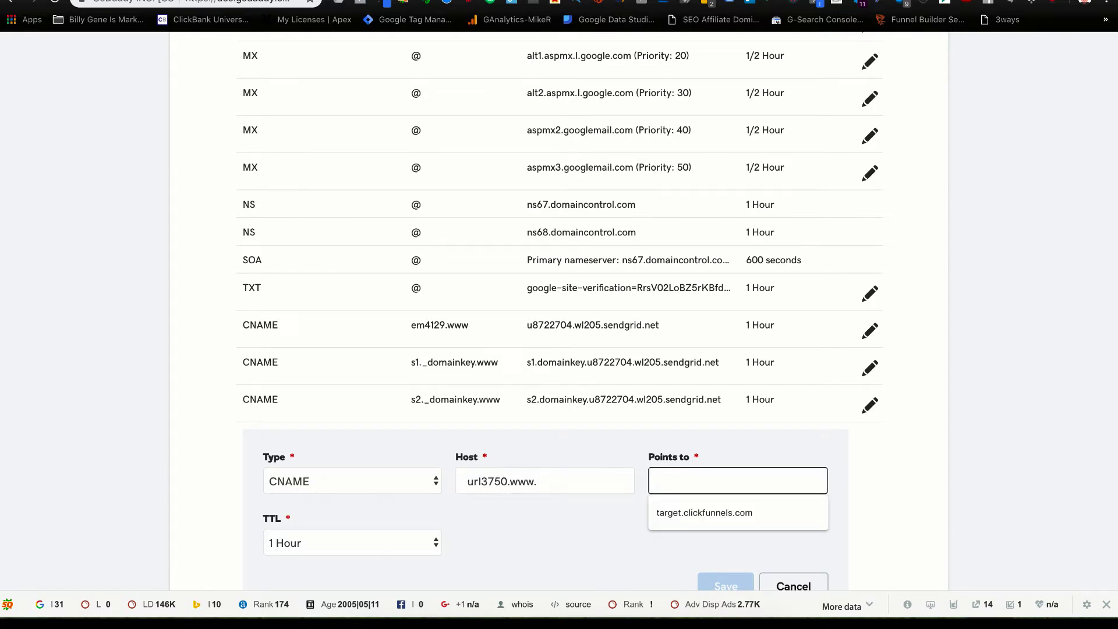
key("ctrl+Tab")
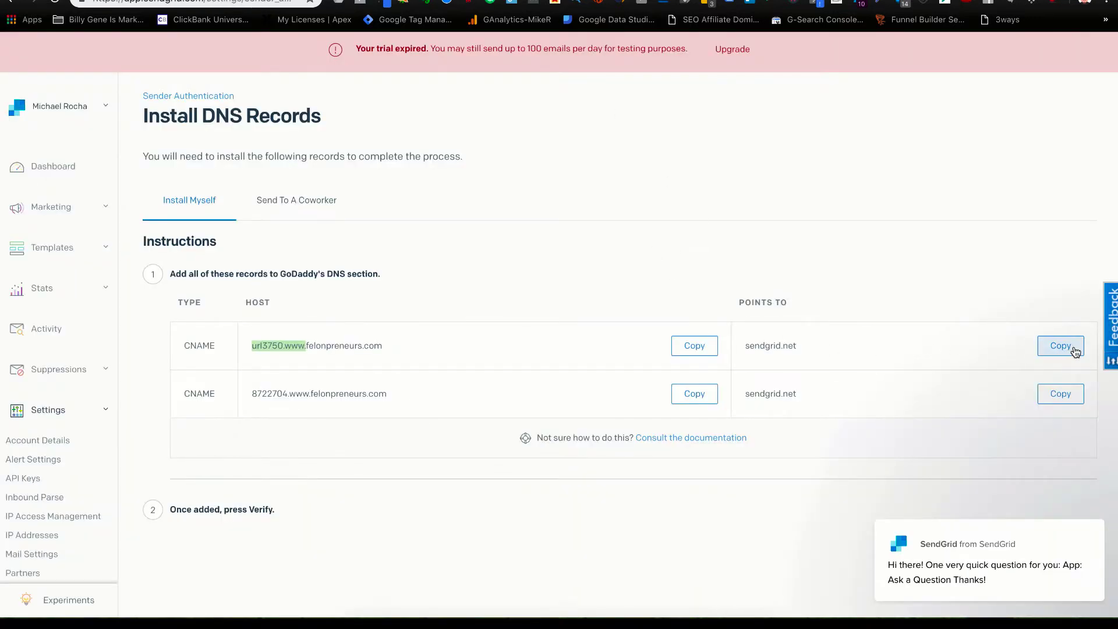
left_click(1061, 345)
key("ctrl+shift+Tab")
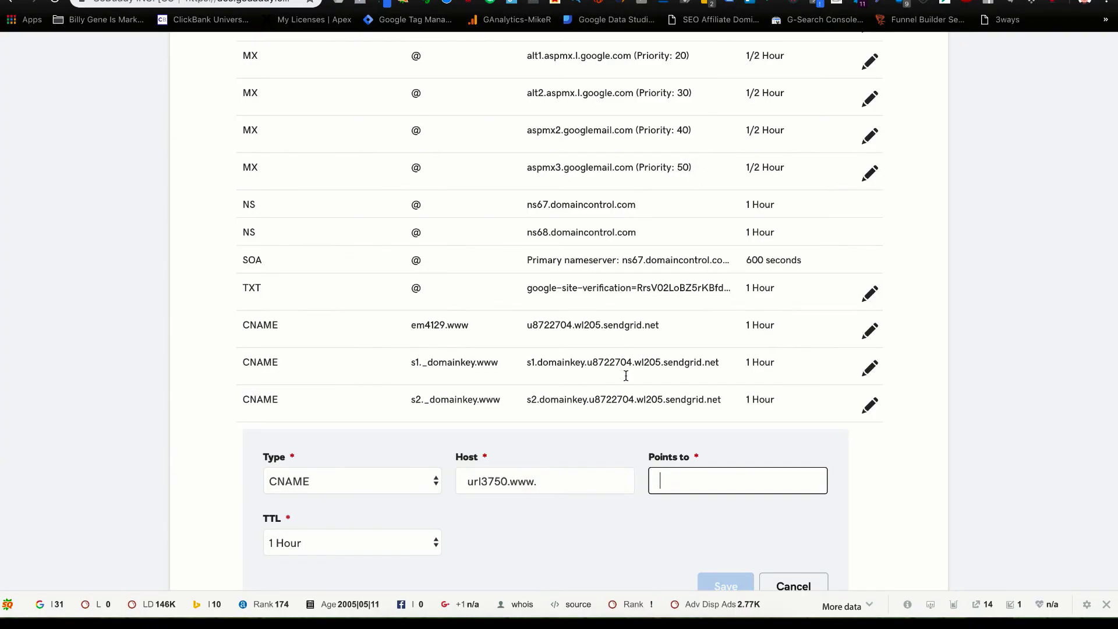
key("ctrl+v")
scroll(585, 534, "down", 2)
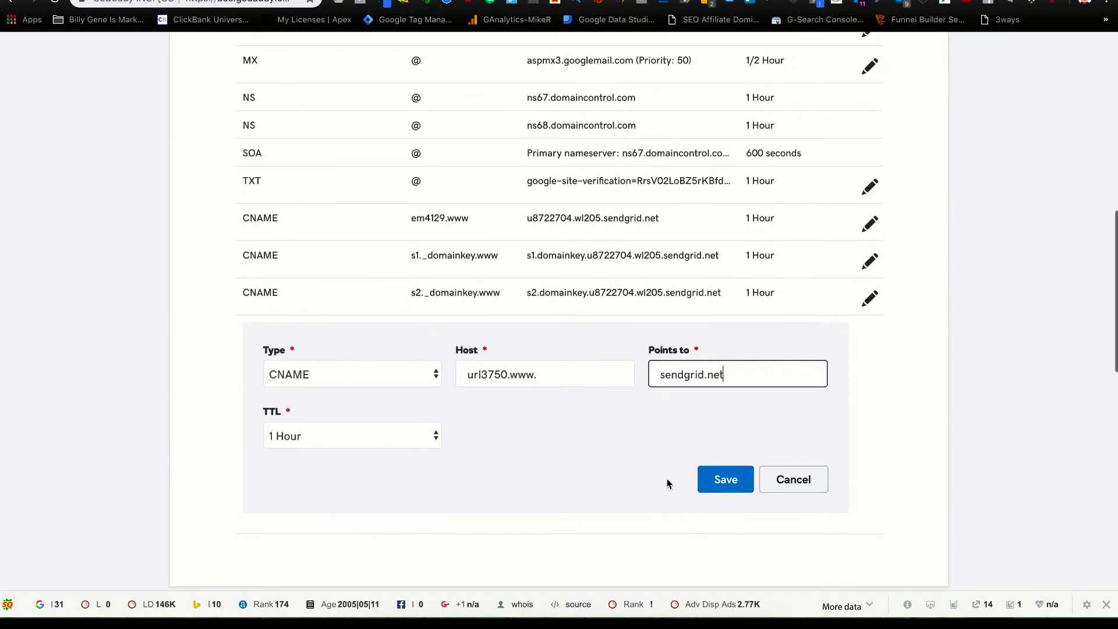
left_click(716, 479)
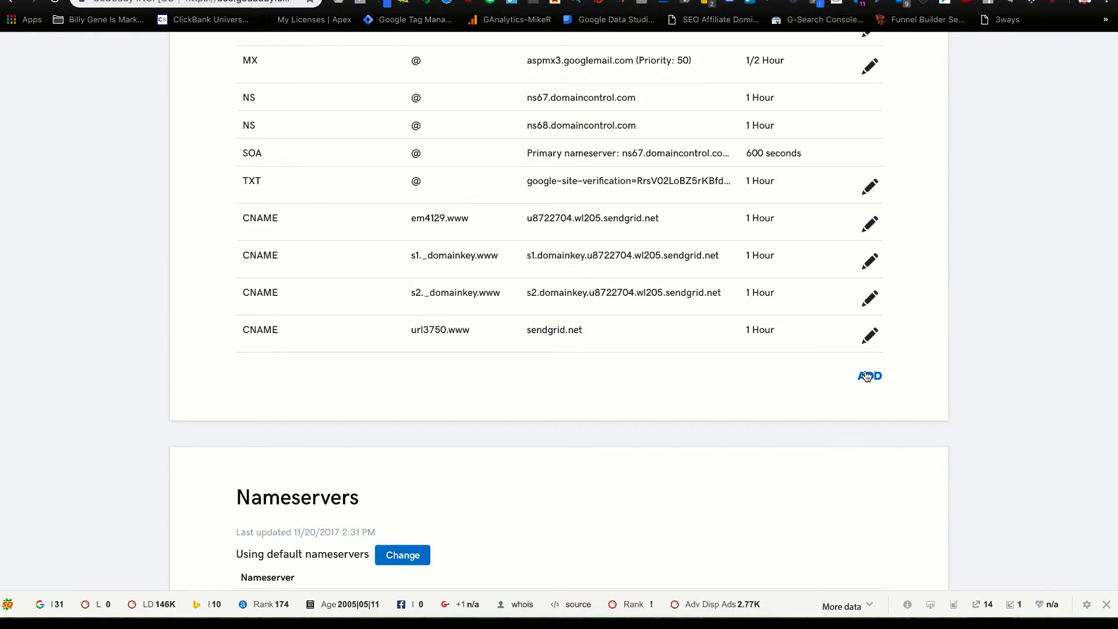
Start another new CNAME record in GoDaddy.
left_click(870, 376)
left_click(304, 420)
left_click(311, 455)
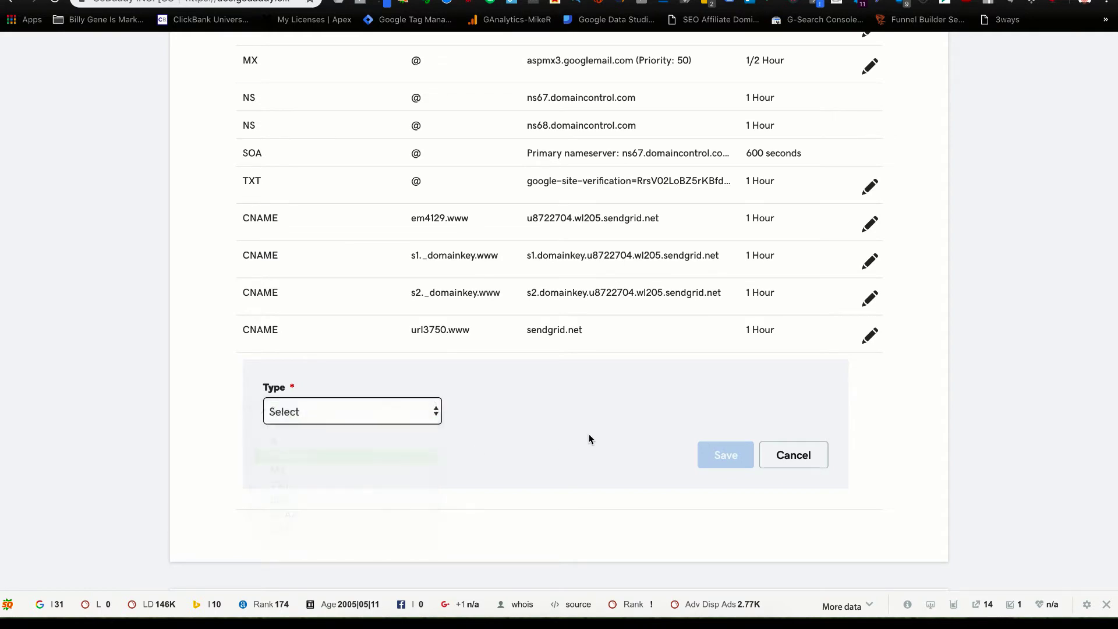
Enter 8722704.www, copied from SendGrid, as the new record's host.
left_click(547, 410)
key("ctrl+Tab")
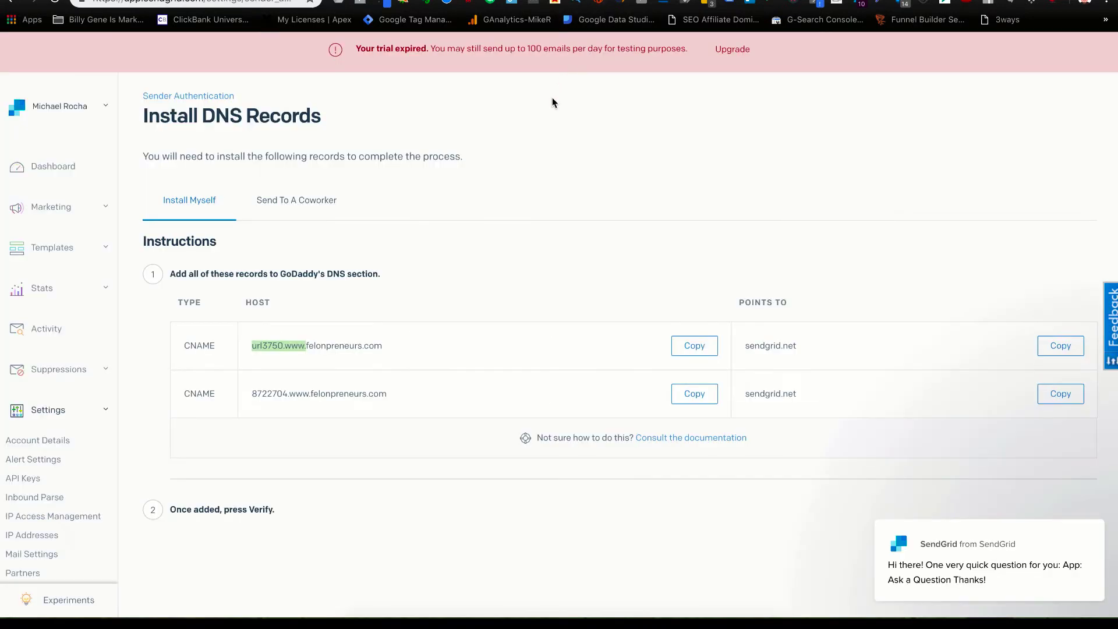
left_click_drag(311, 393, 259, 393)
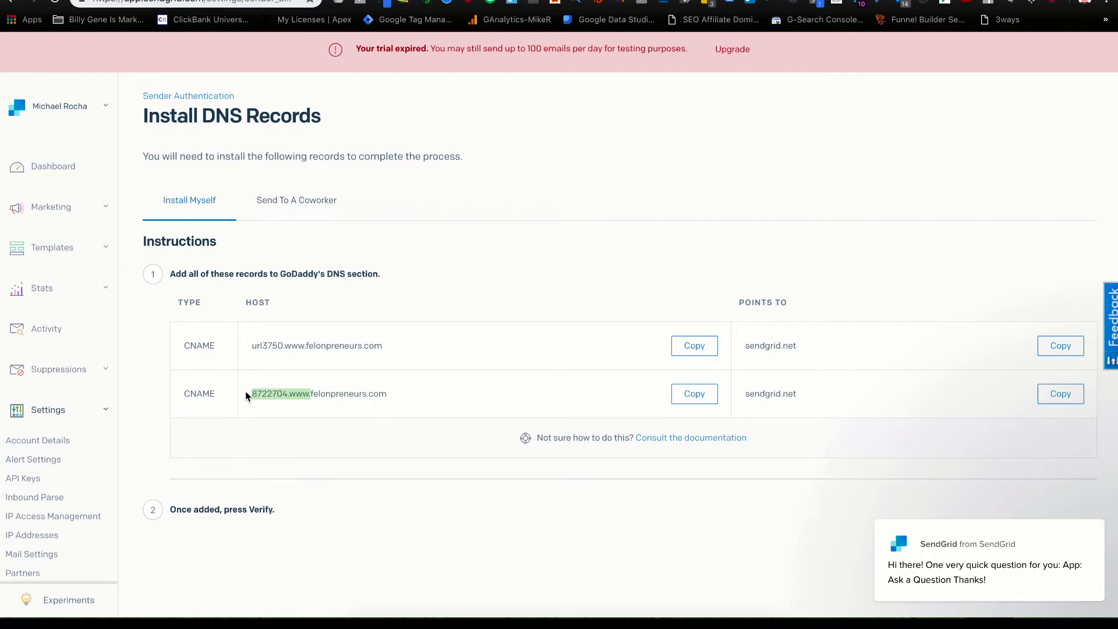
key("ctrl+shift+Tab")
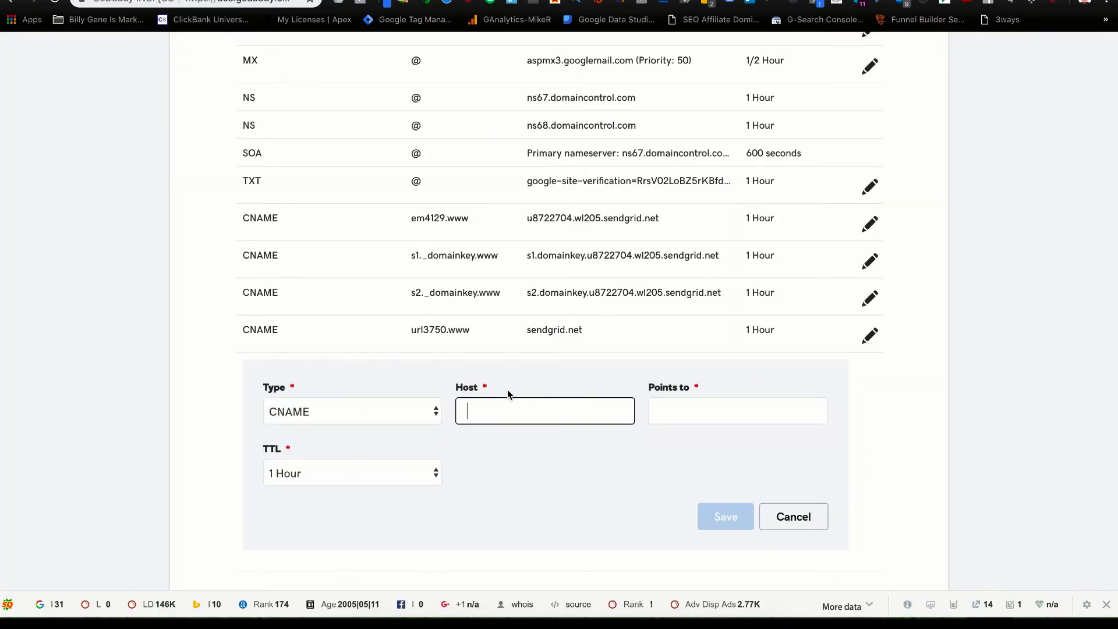
key("ctrl+v")
key("Tab")
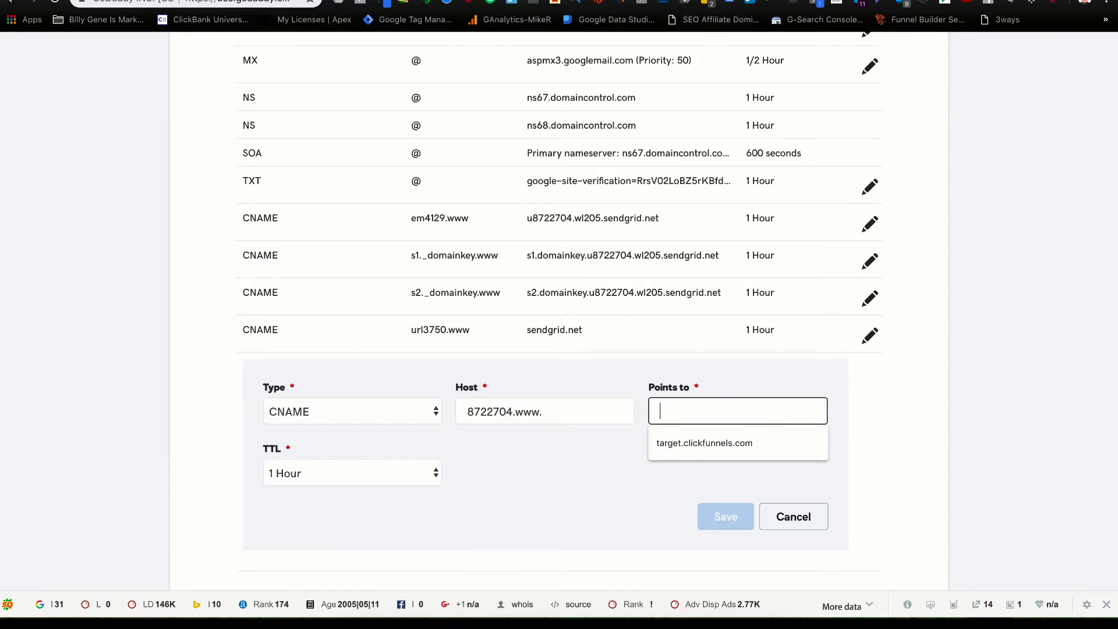
Point the record to sendgrid.net, save it, and return to SendGrid's instructions.
key("ctrl+Tab")
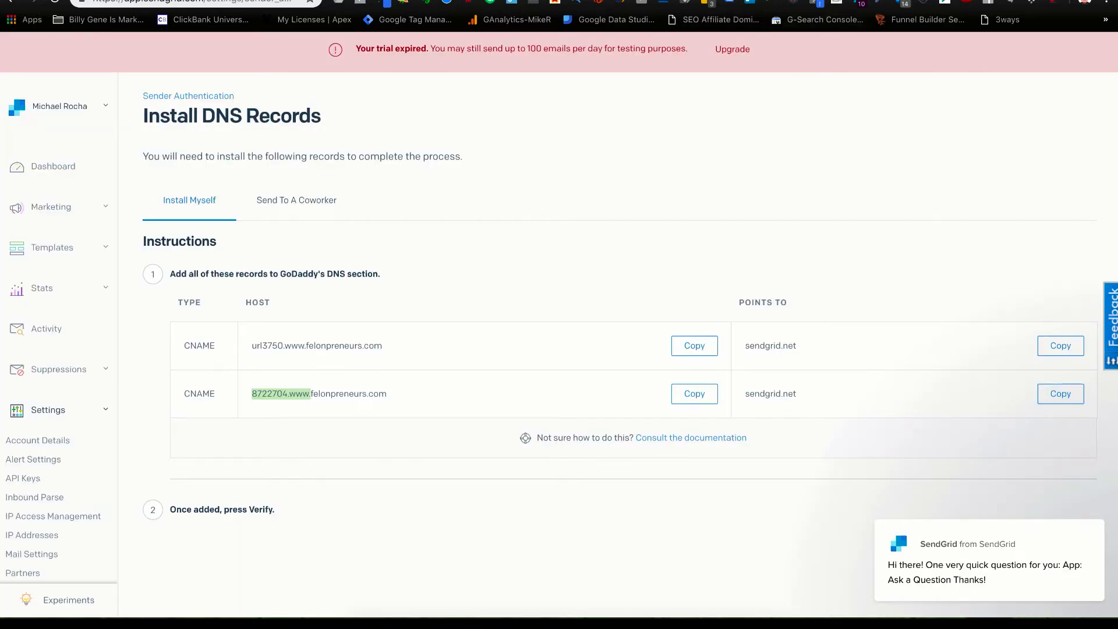
key("ctrl+shift+Tab")
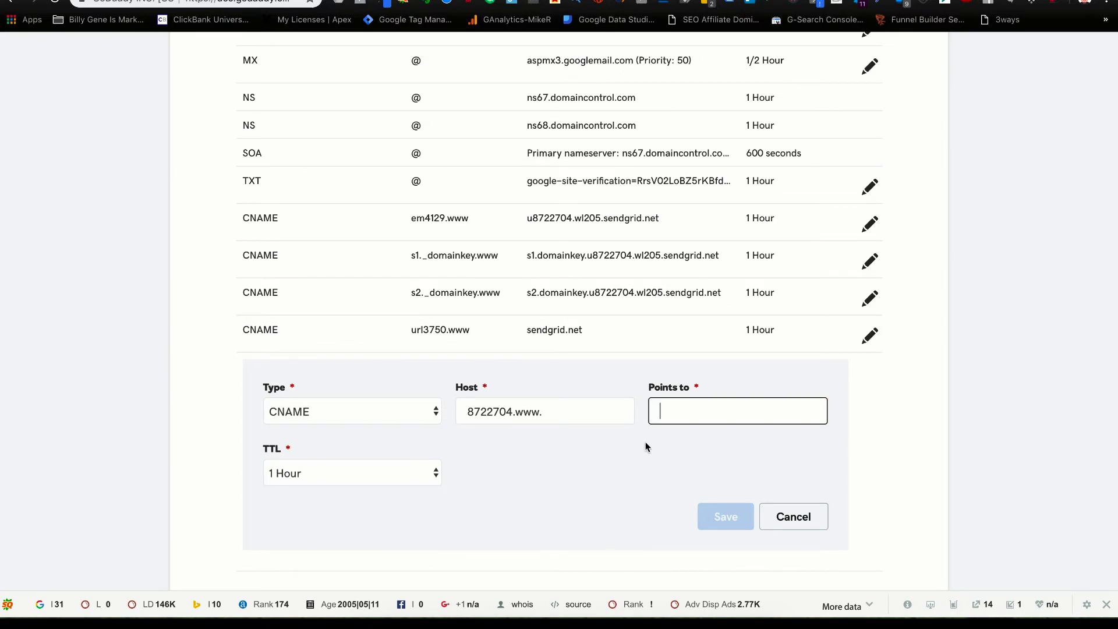
key("ctrl+v")
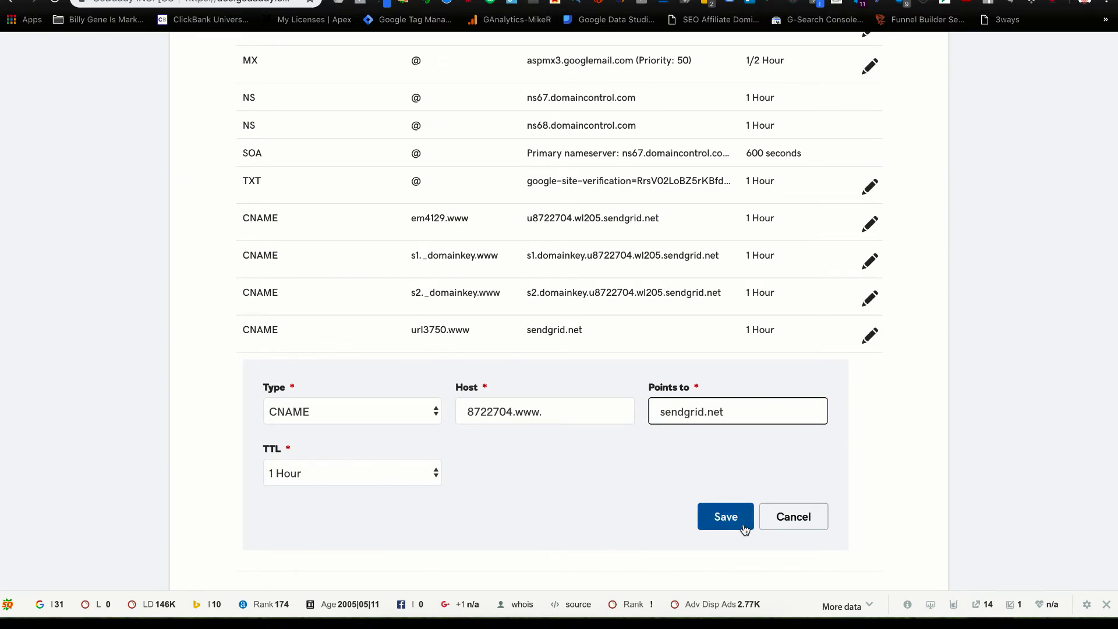
left_click(745, 530)
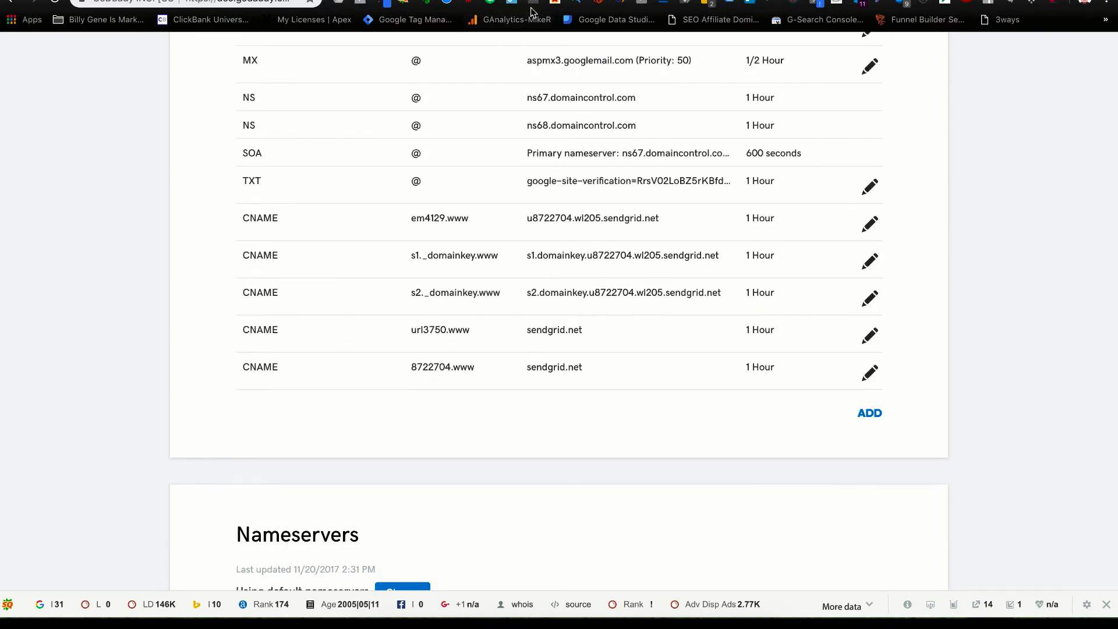
key("ctrl+Tab")
left_click(629, 515)
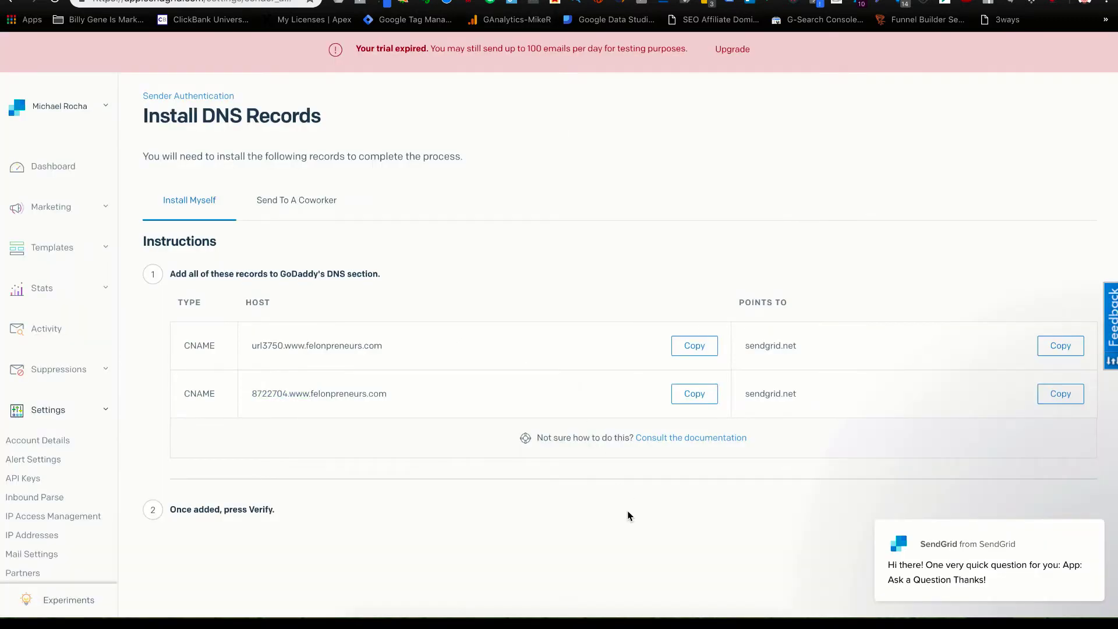
Confirm the branded link records were added and run verification.
scroll(639, 509, "down", 2)
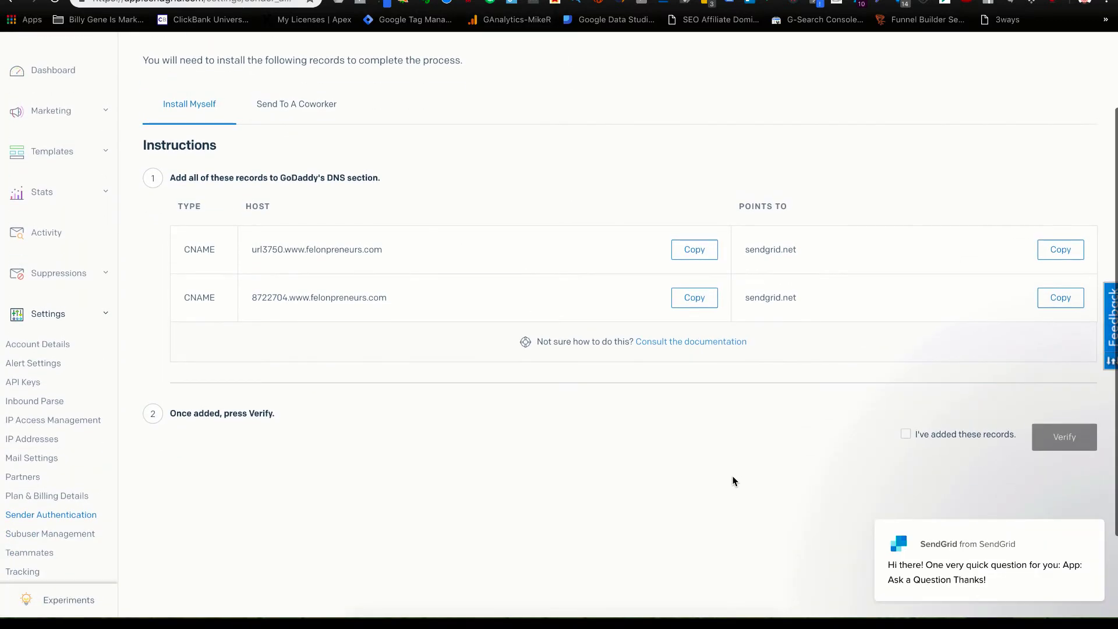
left_click(906, 435)
left_click(1048, 438)
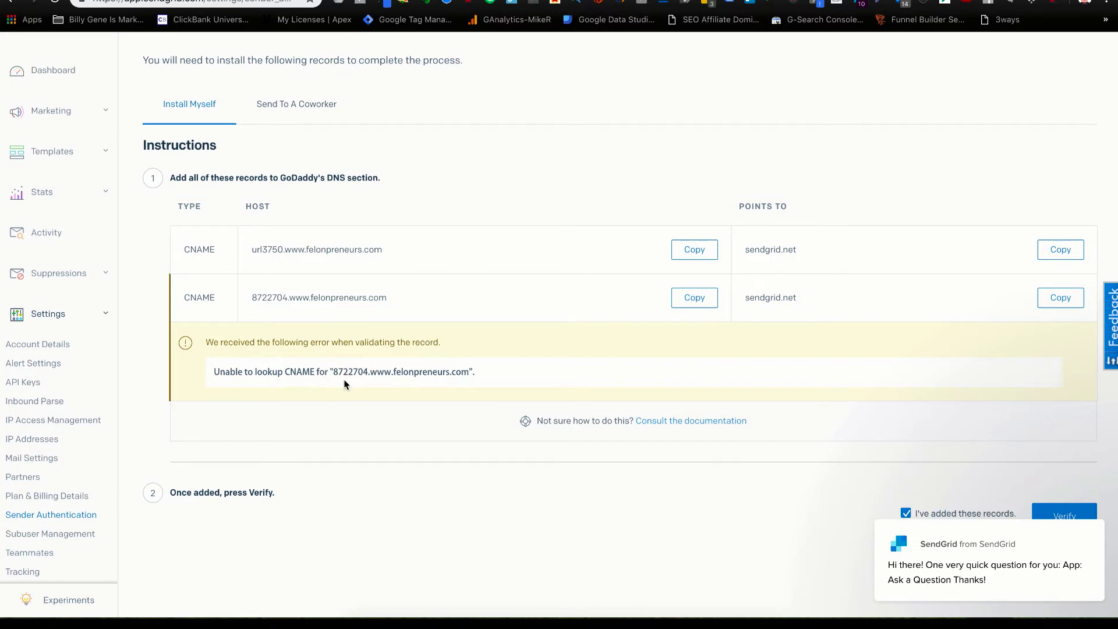
After the CNAME error, recheck the GoDaddy records and run verification again.
key("ctrl+Tab")
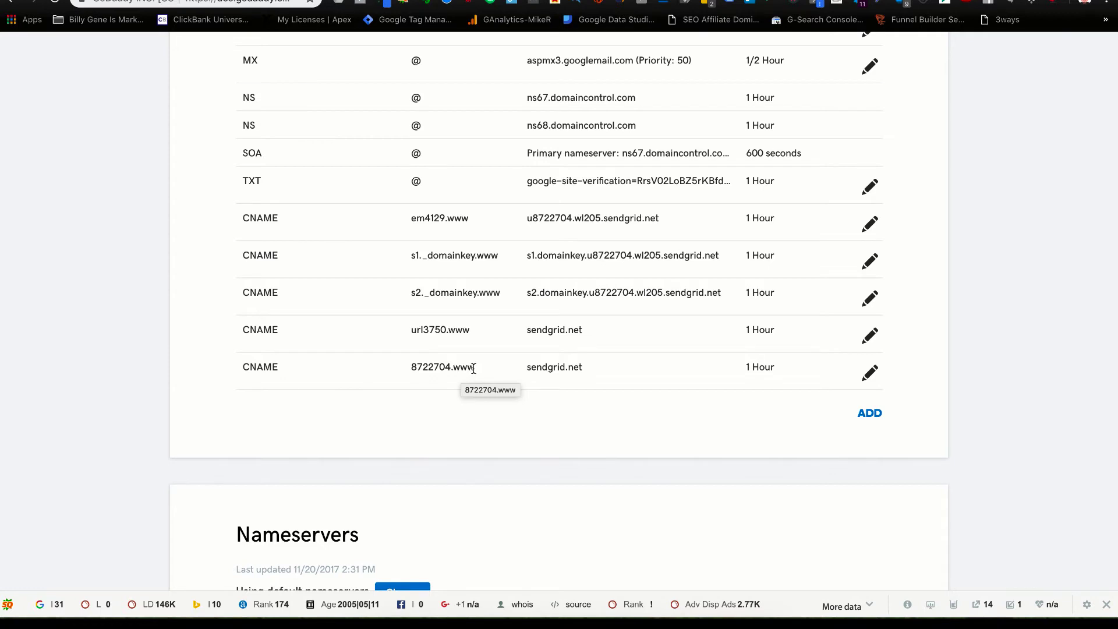
scroll(497, 362, "up", 1)
scroll(497, 356, "up", 5)
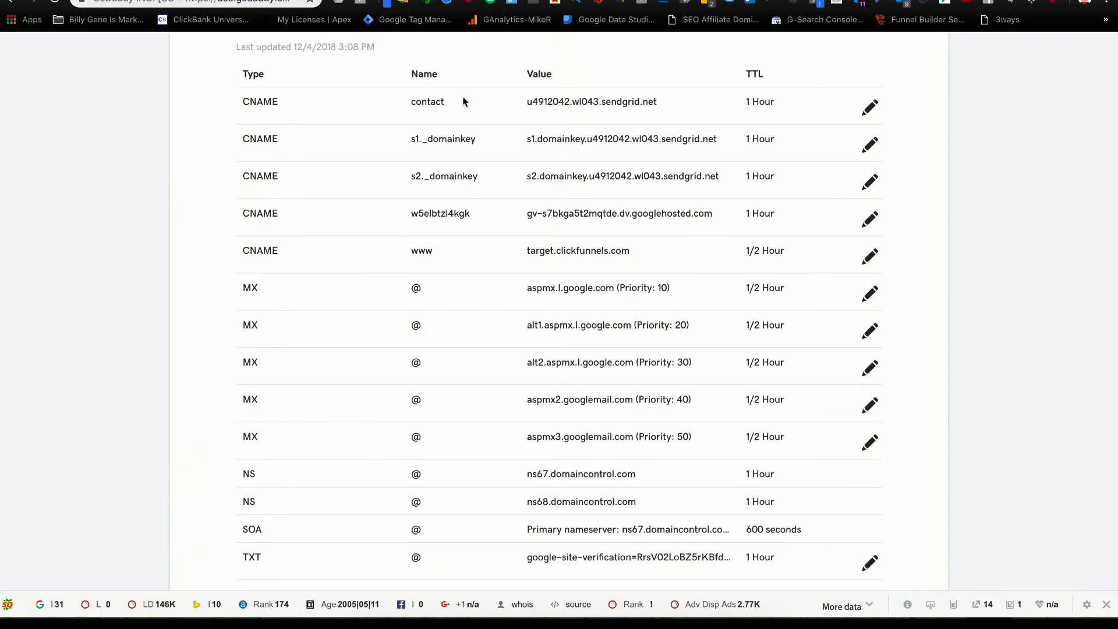
scroll(521, 357, "down", 3)
scroll(521, 356, "down", 4)
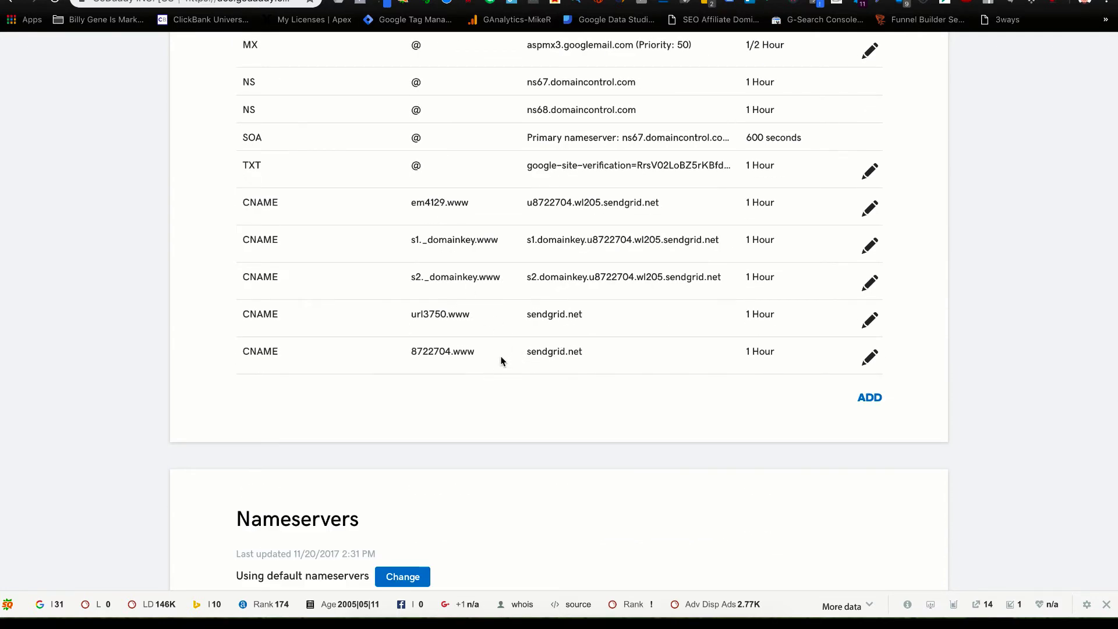
scroll(712, 73, "down", 1)
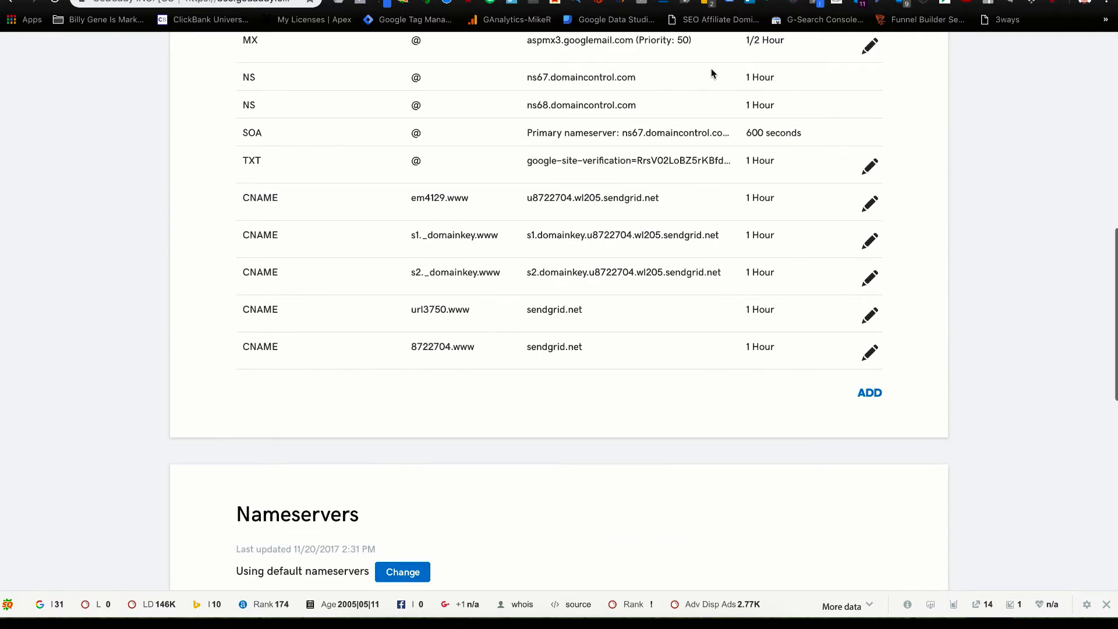
left_click(641, 2)
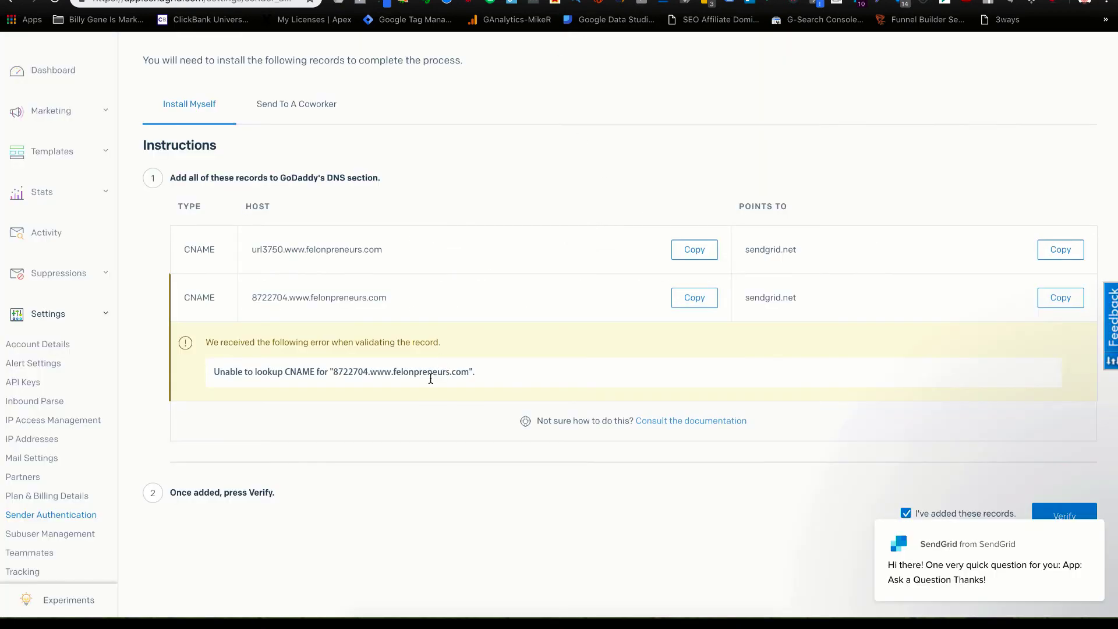
scroll(725, 378, "down", 2)
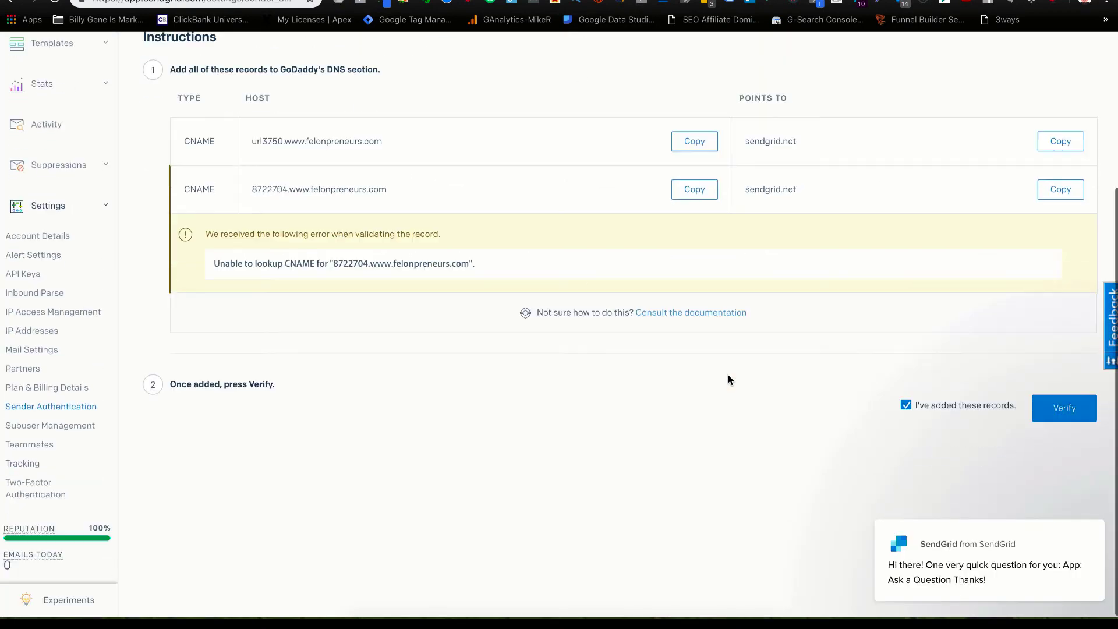
left_click(1051, 406)
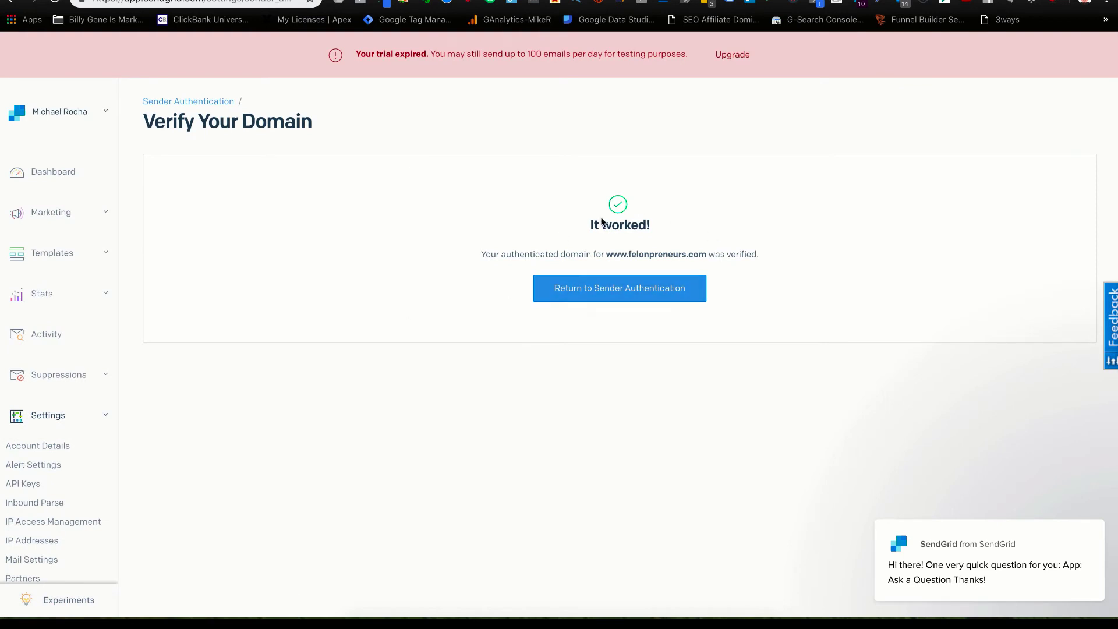
Glance at the GoDaddy records, then go back to SendGrid's Sender Authentication overview.
key("ctrl+Tab")
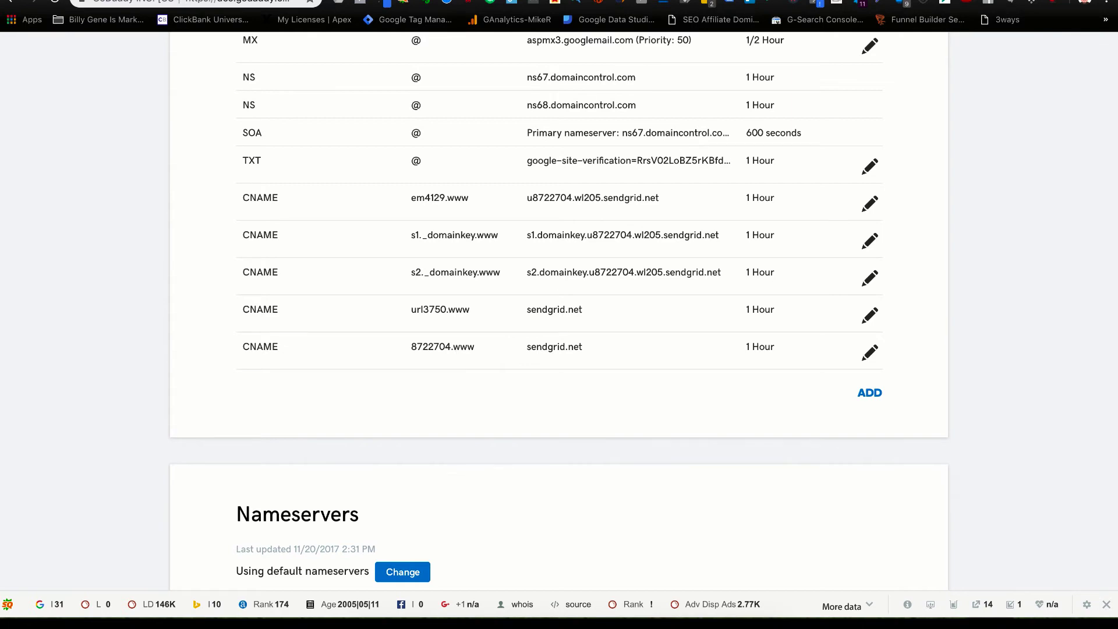
key("ctrl+shift+Tab")
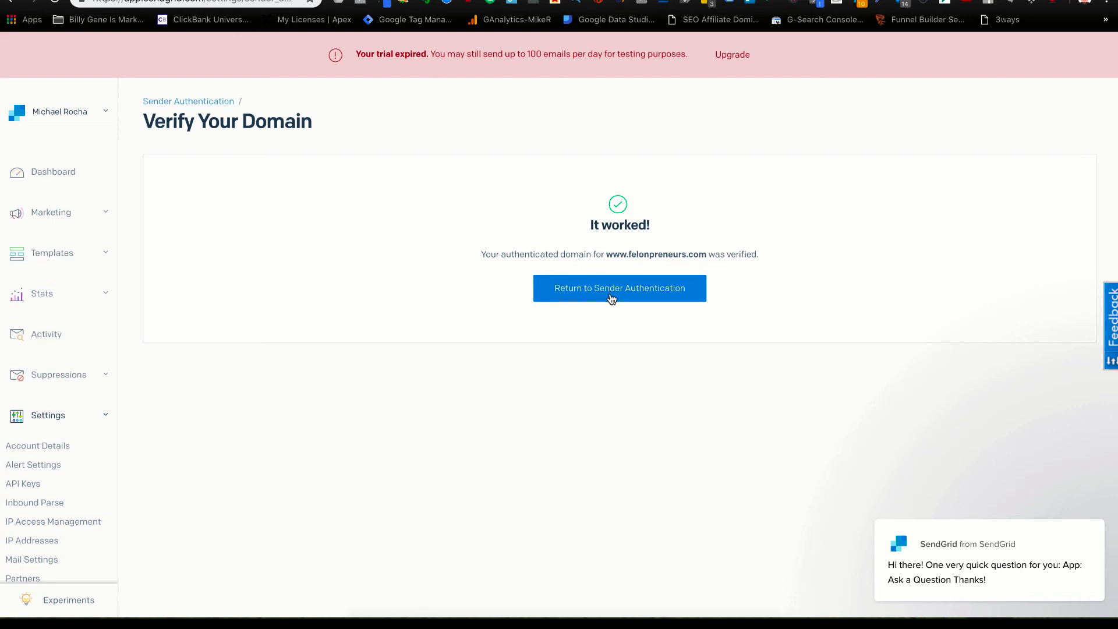
left_click(610, 294)
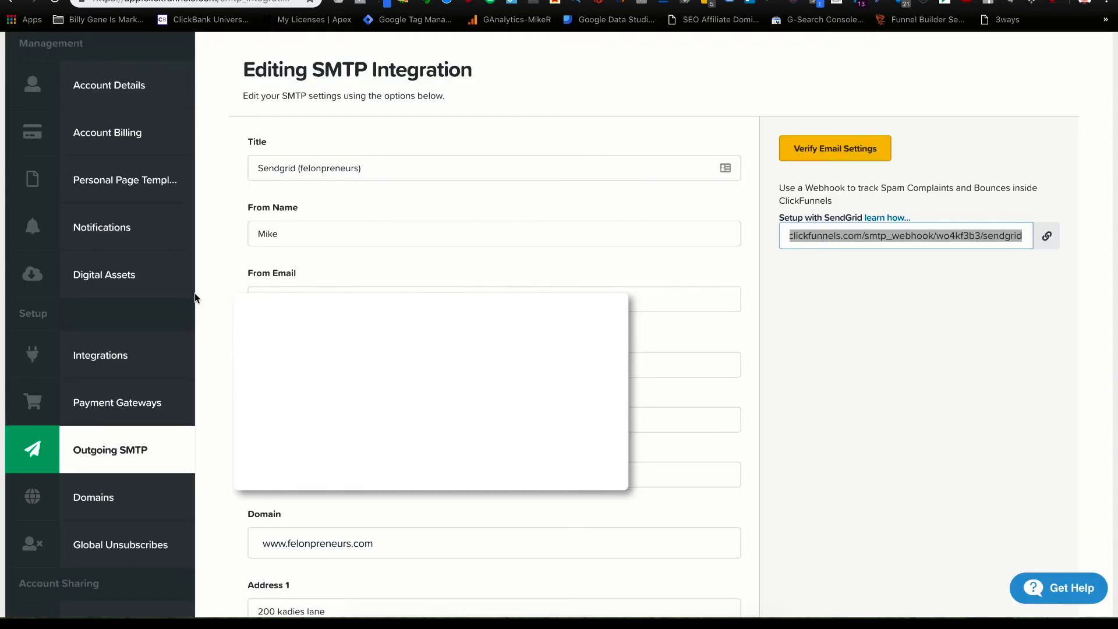
left_click(115, 447)
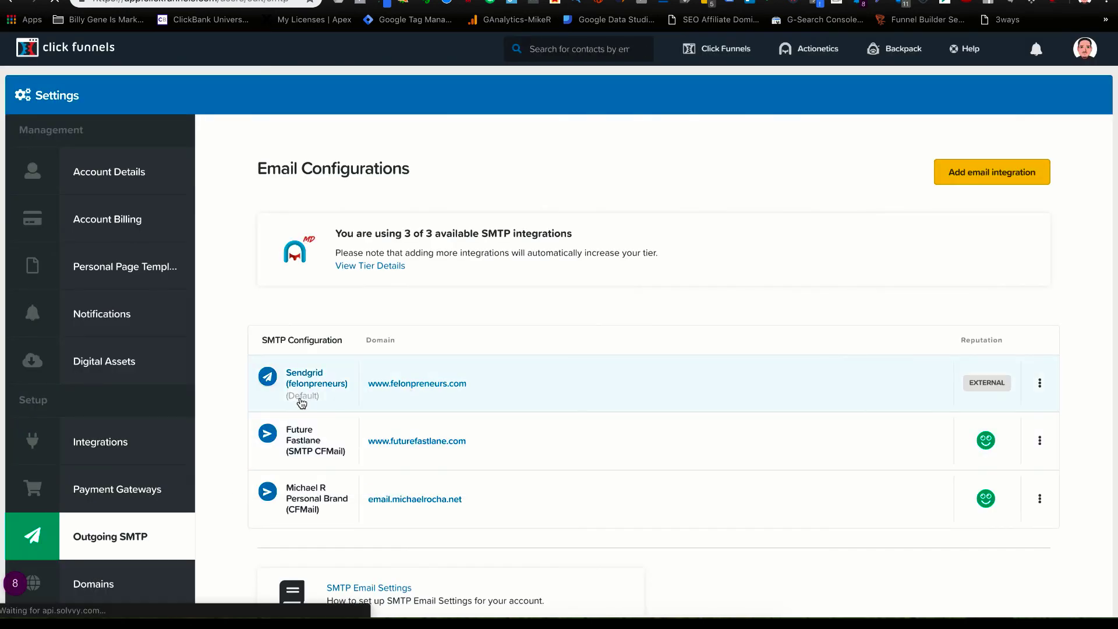
mouse_move(821, 57)
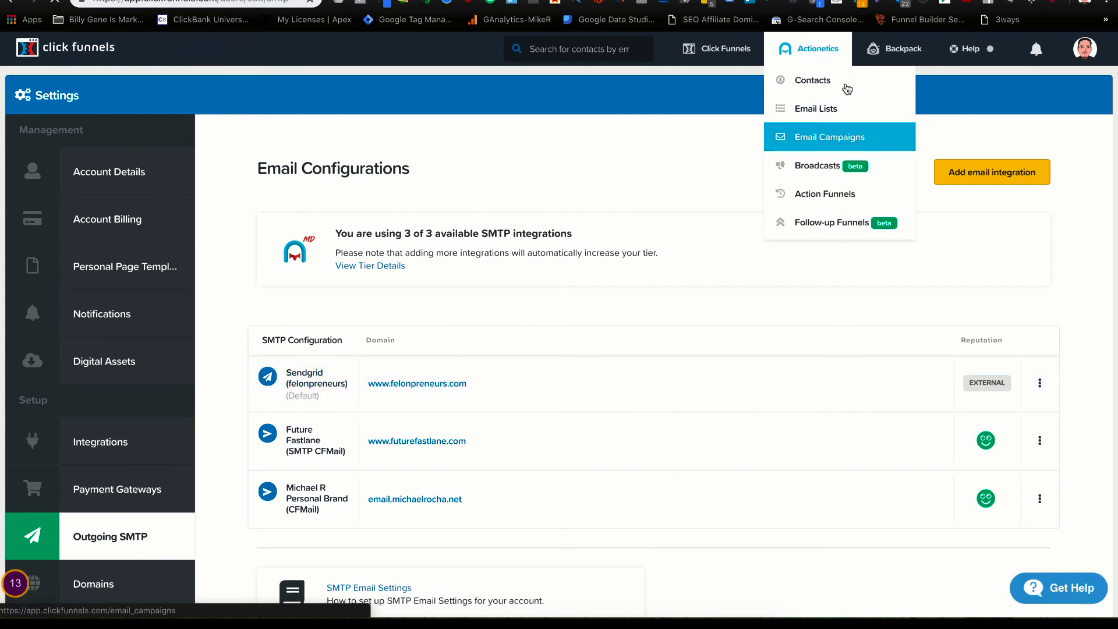
left_click(807, 135)
mouse_move(809, 50)
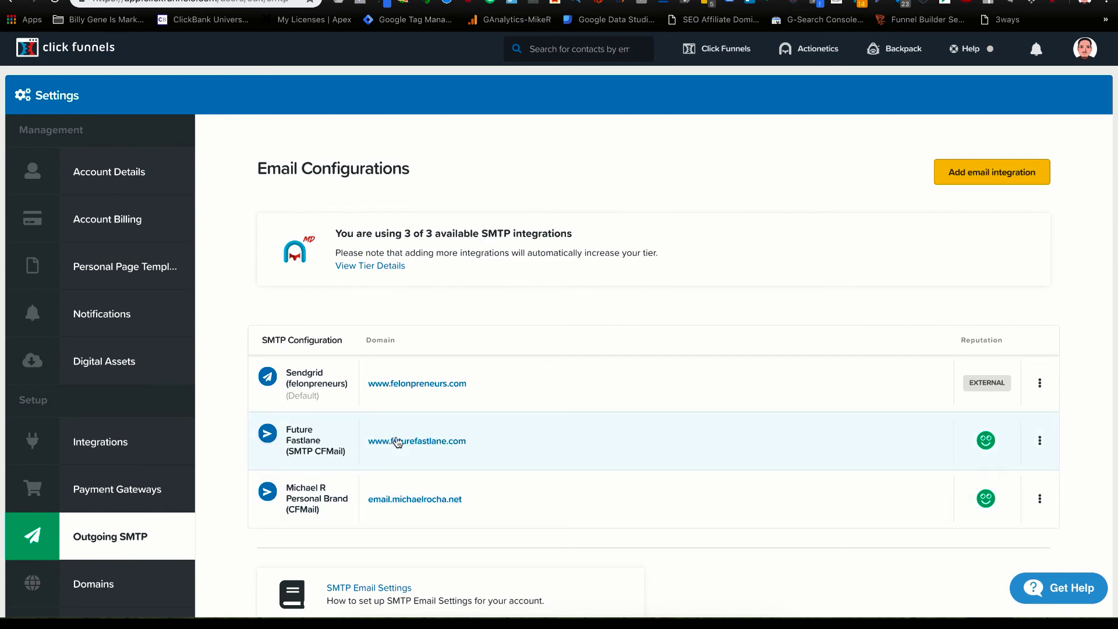
scroll(407, 459, "up", 1)
scroll(450, 464, "up", 3)
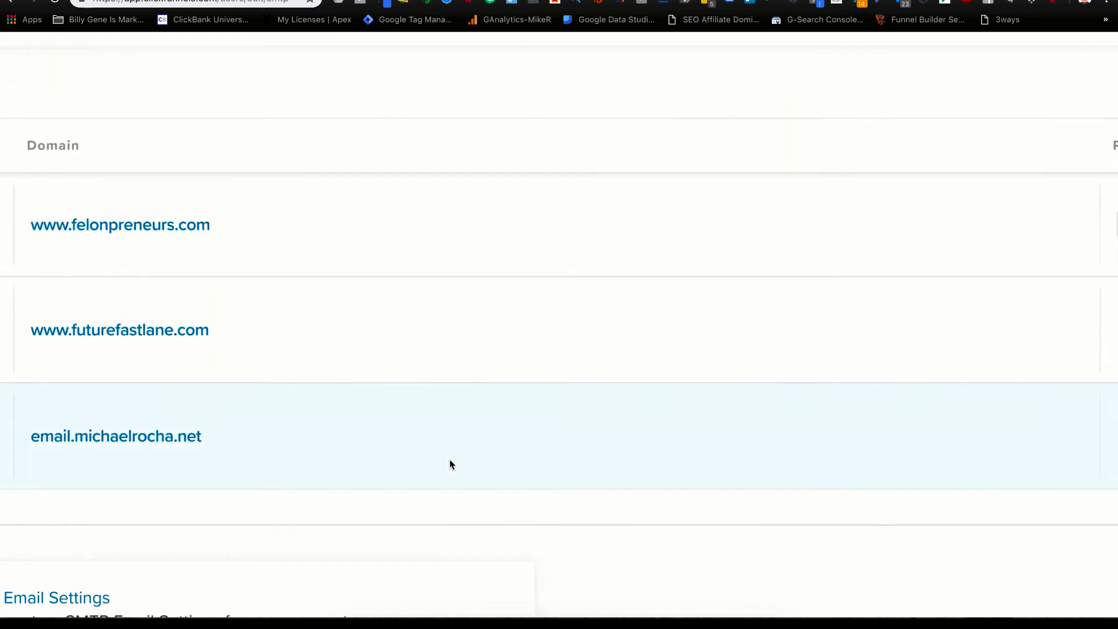
scroll(448, 464, "down", 4)
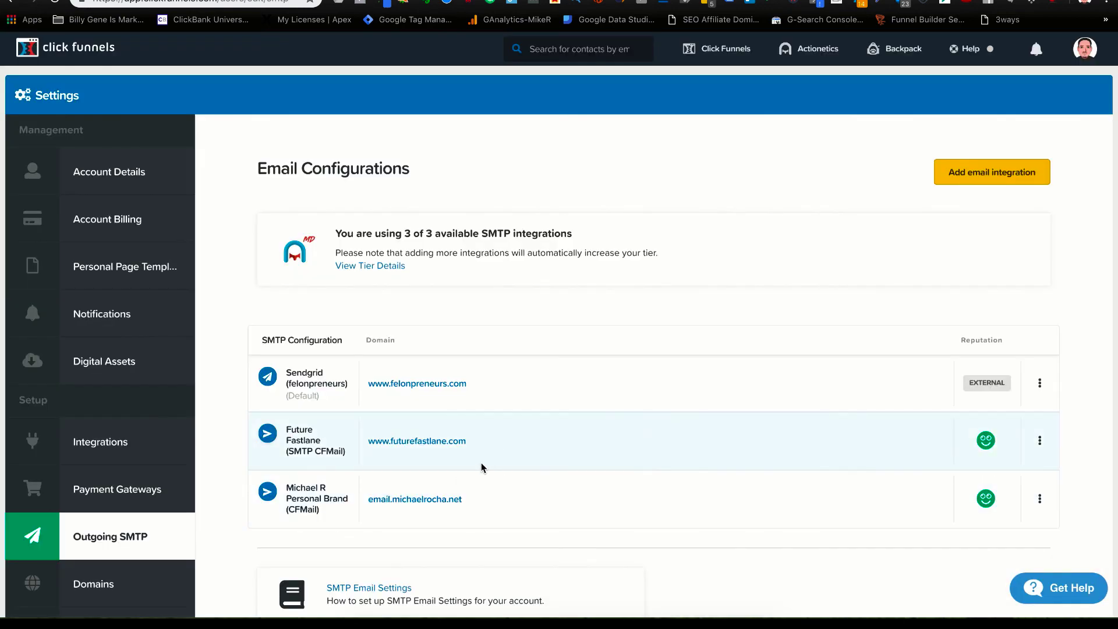